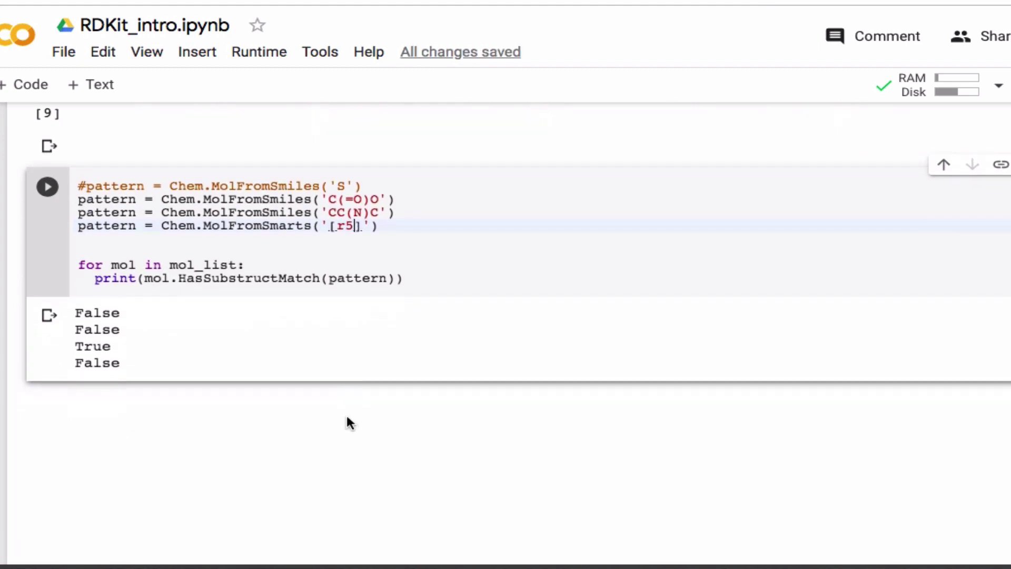
scroll(350, 423, up, 2)
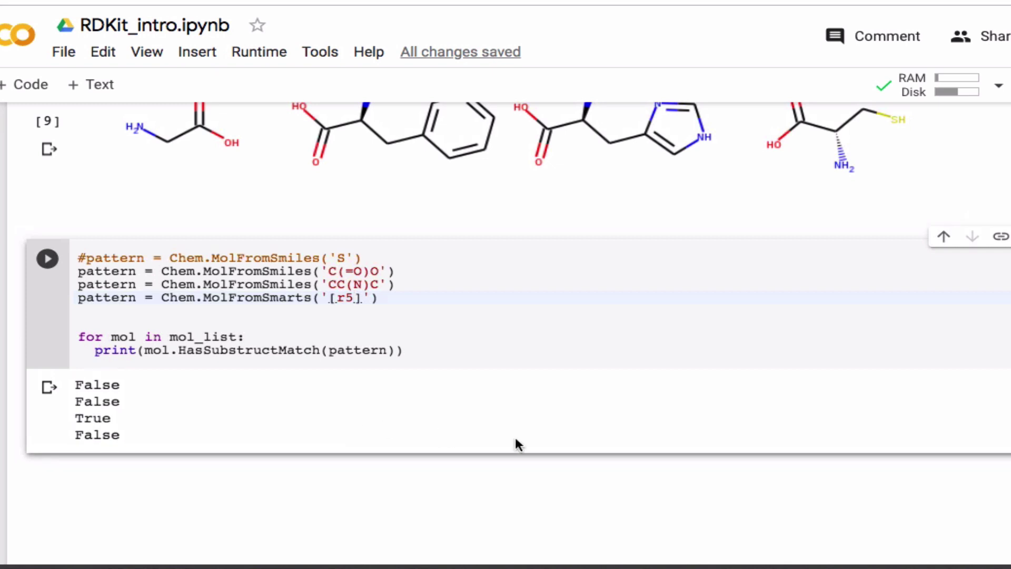
Step: Insert an empty code cell below the ring-pattern True/False match results
mouse_move(514, 466)
click(514, 457)
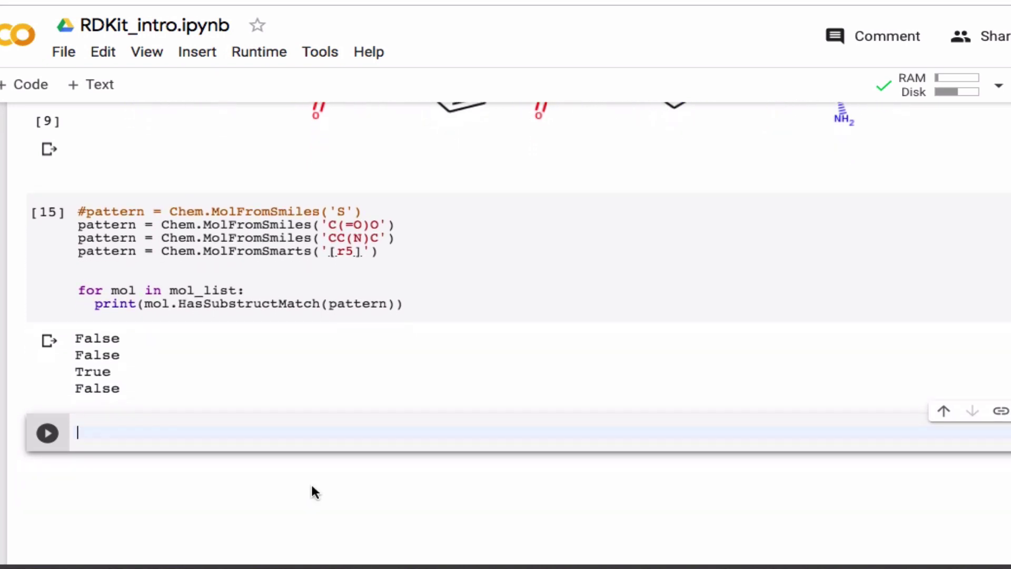
text(glycine = mol_)
text(list[)
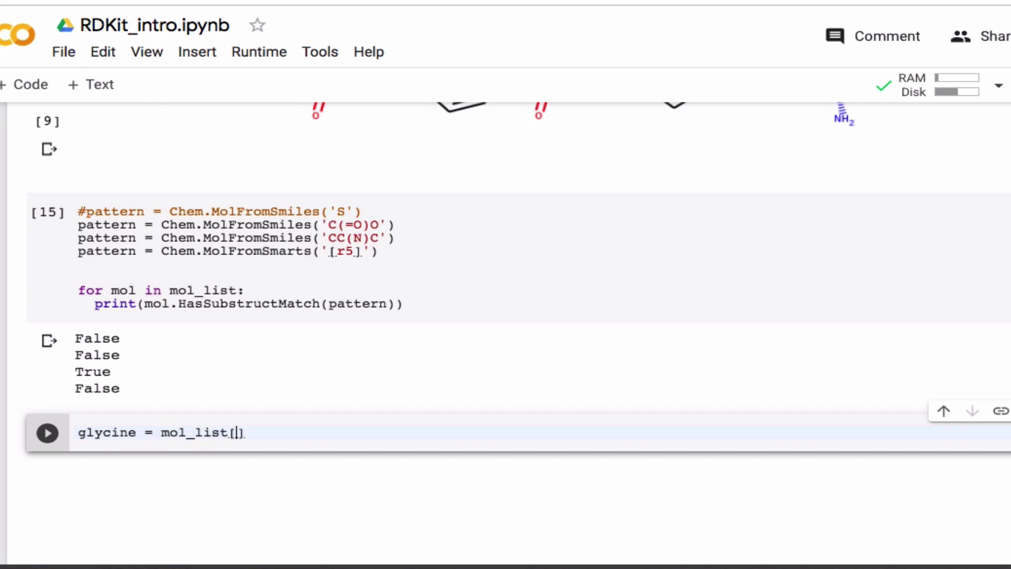
text(0)
Step: Assign mol_list[0] to glycine and display its 2D structure drawing
key(Right)
key(Return)
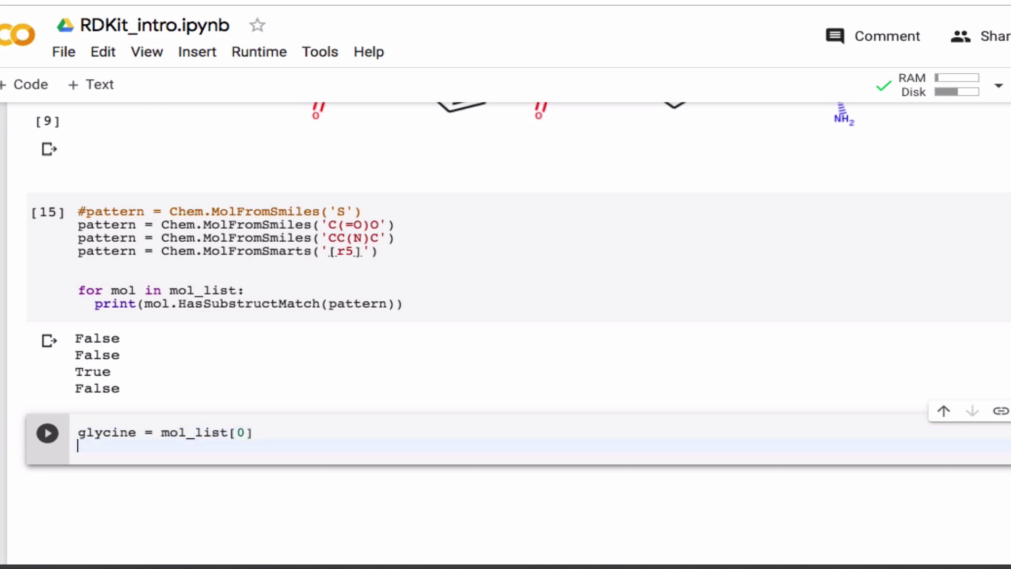
text(glycine)
key(shift+Return)
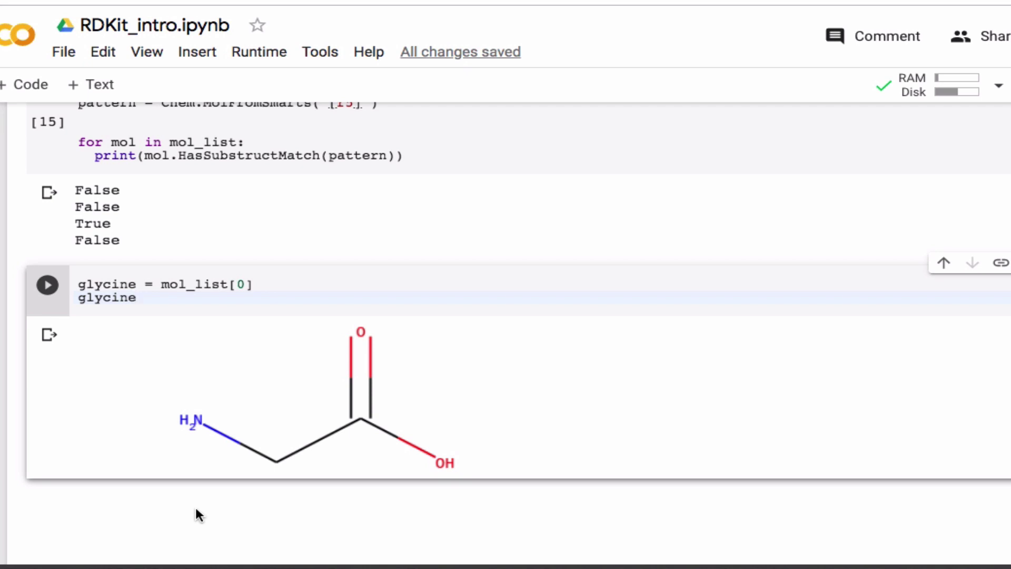
mouse_move(518, 479)
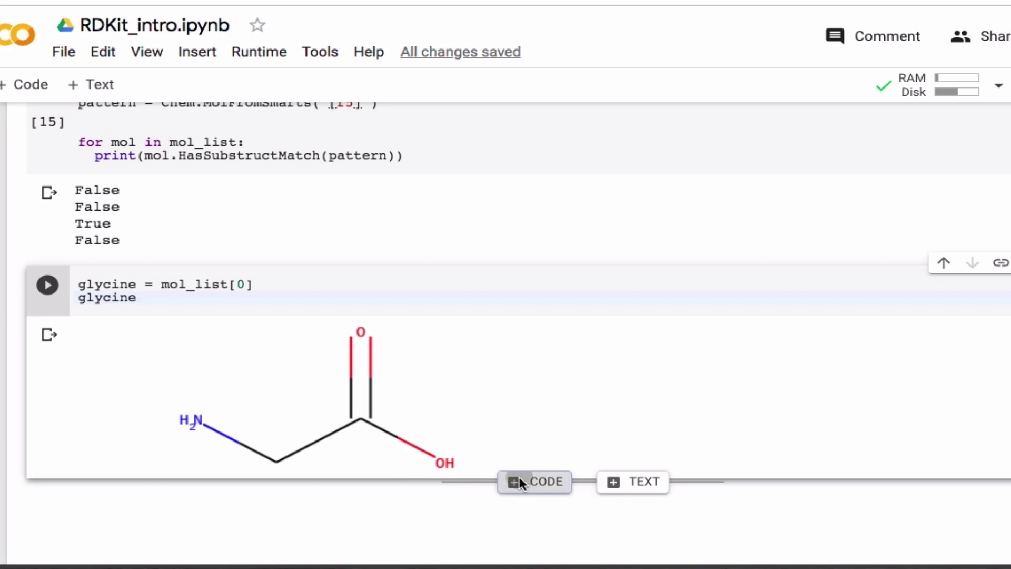
Step: Add a cell with fp = All.Chem.GetMorganFingerprintAsBitVect(glycine, nBit=1024), fixing typos
click(519, 476)
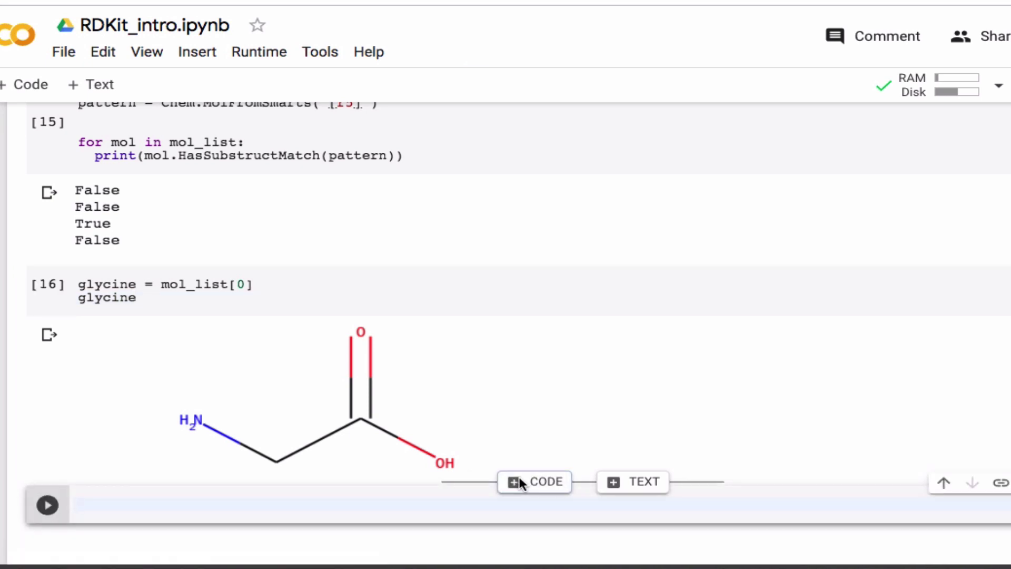
text(fp)
text(_)
key(BackSpace)
text(= )
text(All)
text(.Chem)
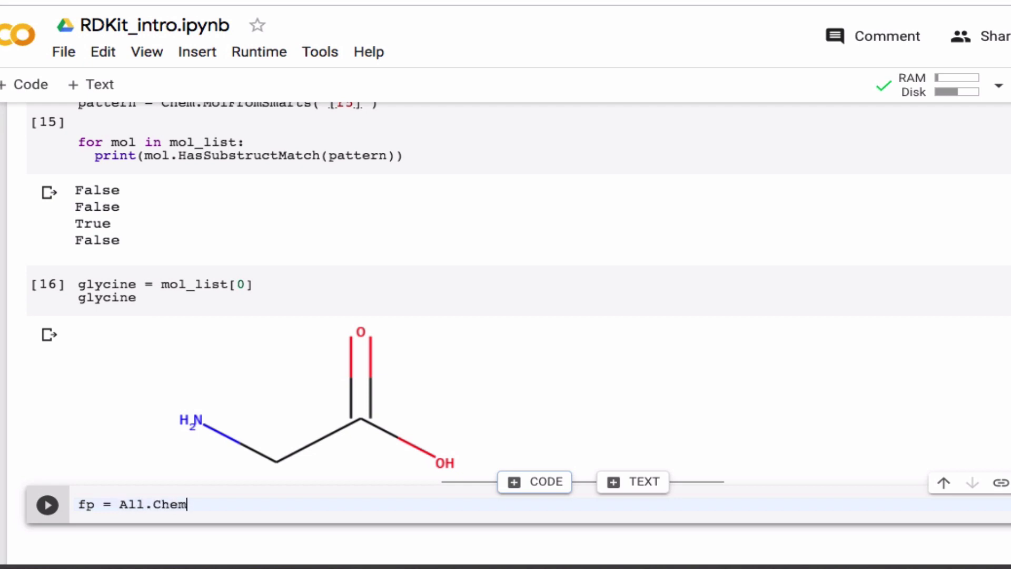
text(.)
text(GetMorg)
text(anF)
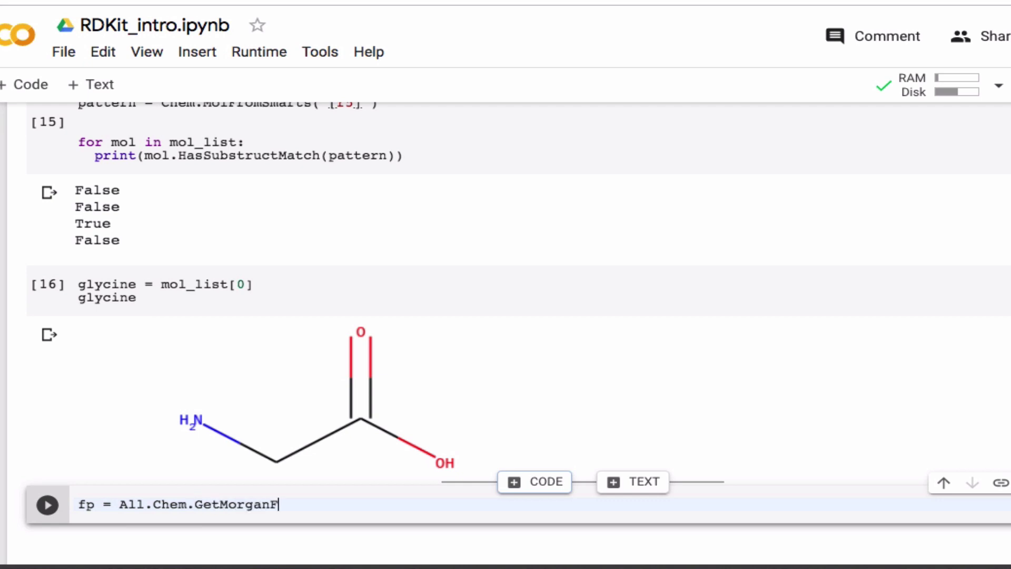
text(inger)
text(print)
key(ctrl+s)
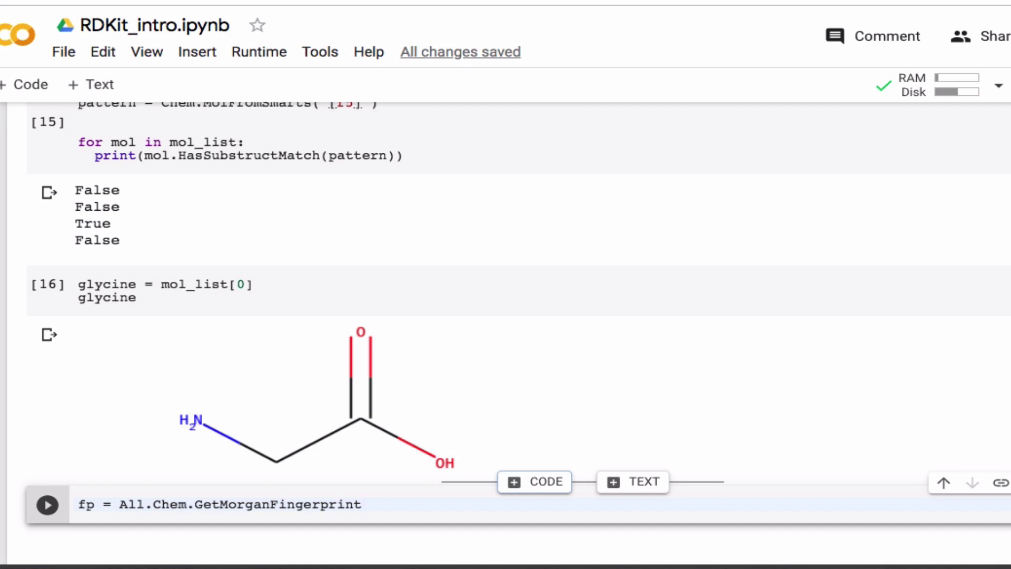
text(As)
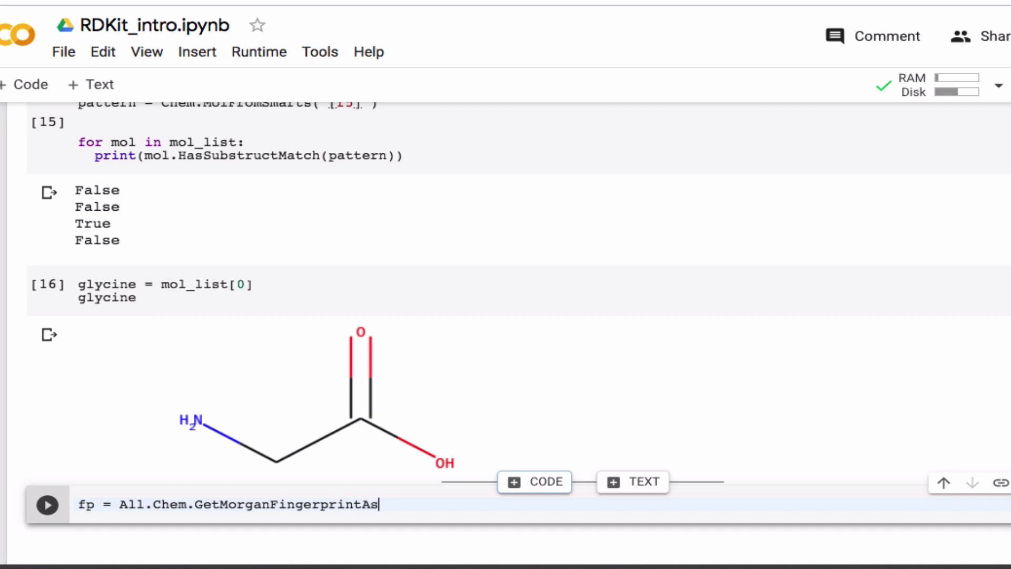
text(Bit)
text(Vect)
text(()
text(gly)
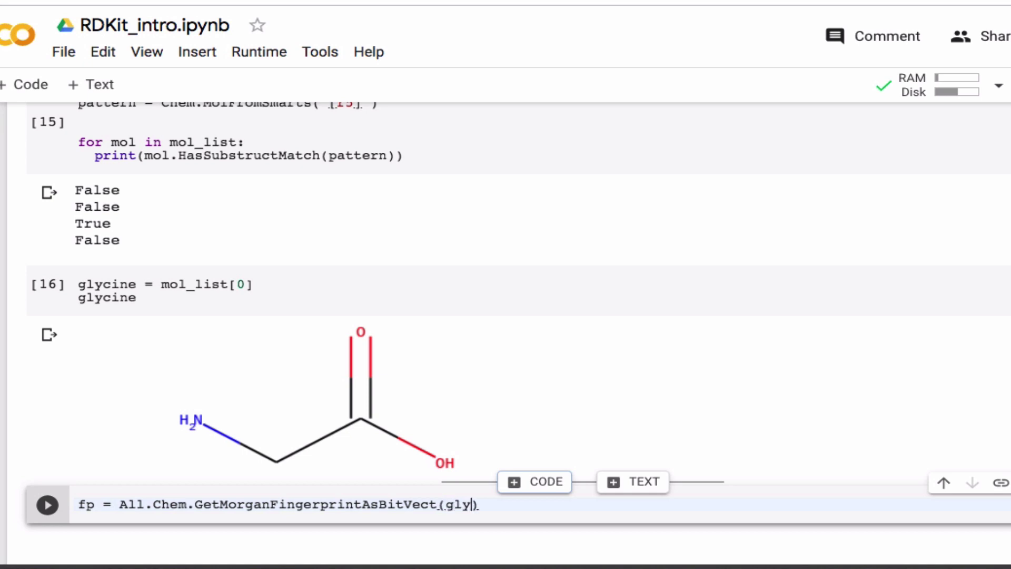
text(ine)
key(BackSpace)
key(BackSpace)
key(BackSpace)
text(cine, )
text(nbit)
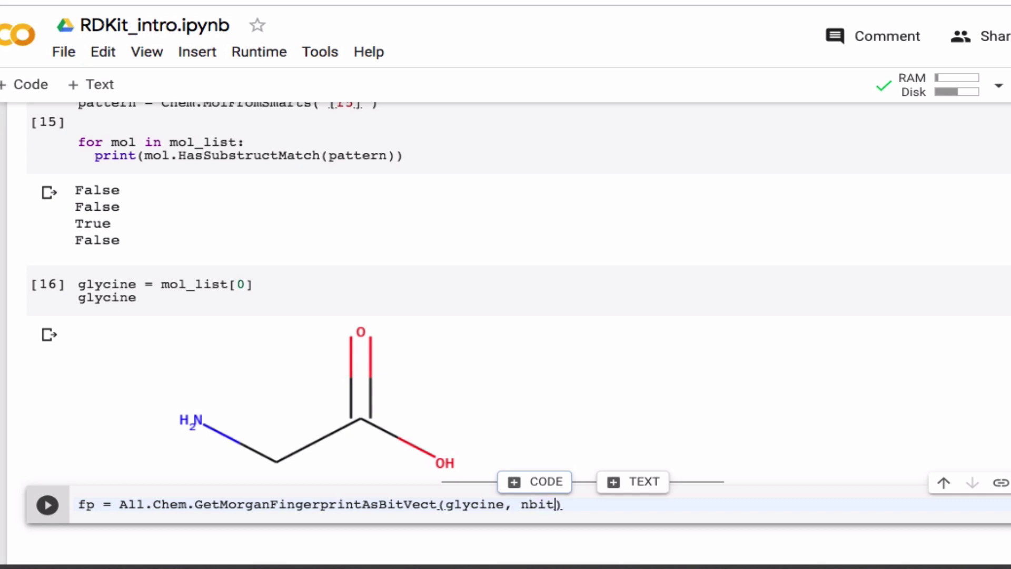
key(BackSpace)
key(BackSpace)
key(BackSpace)
text(Bit)
text(=1024)
key(End)
key(Return)
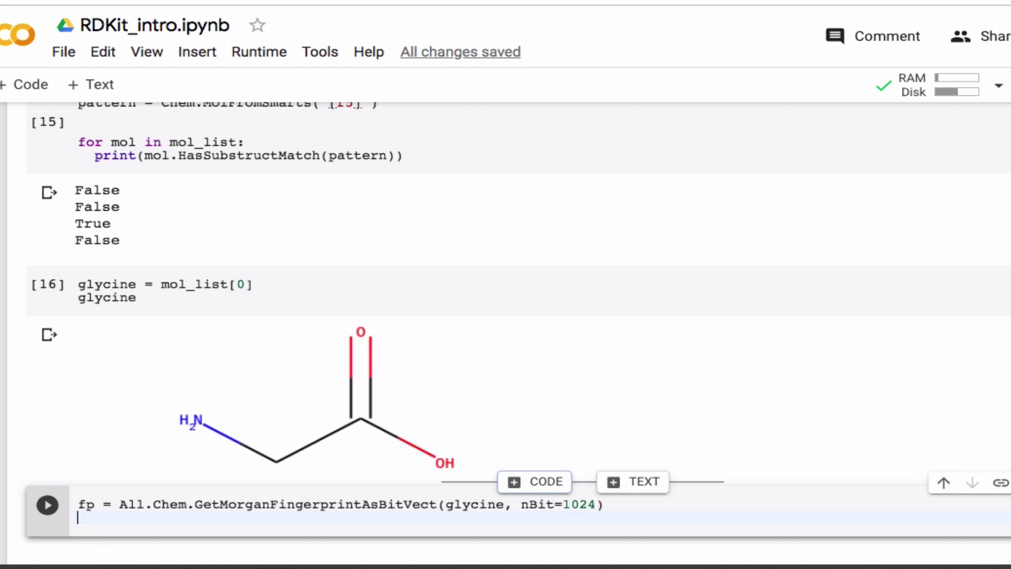
text(fp)
text(_arr = )
text(np)
text(.)
text(zero)
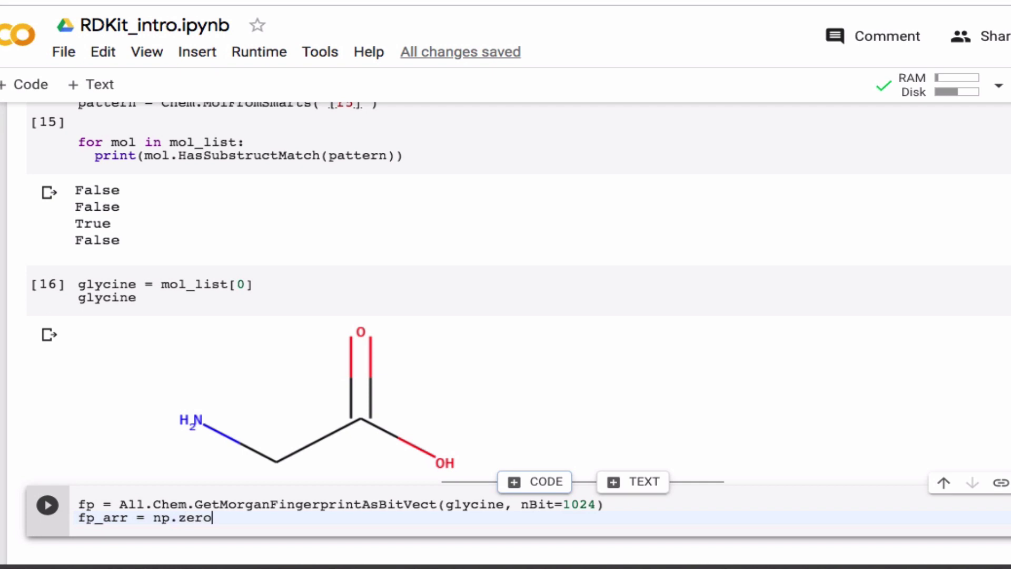
text(s(()
text(1,)
Step: Add fp_arr = np.zeros((1,)), ConvertToNumpyArray(fp, fp_arr) and an fp_arr line, then run
key(Right)
key(Right)
key(Return)
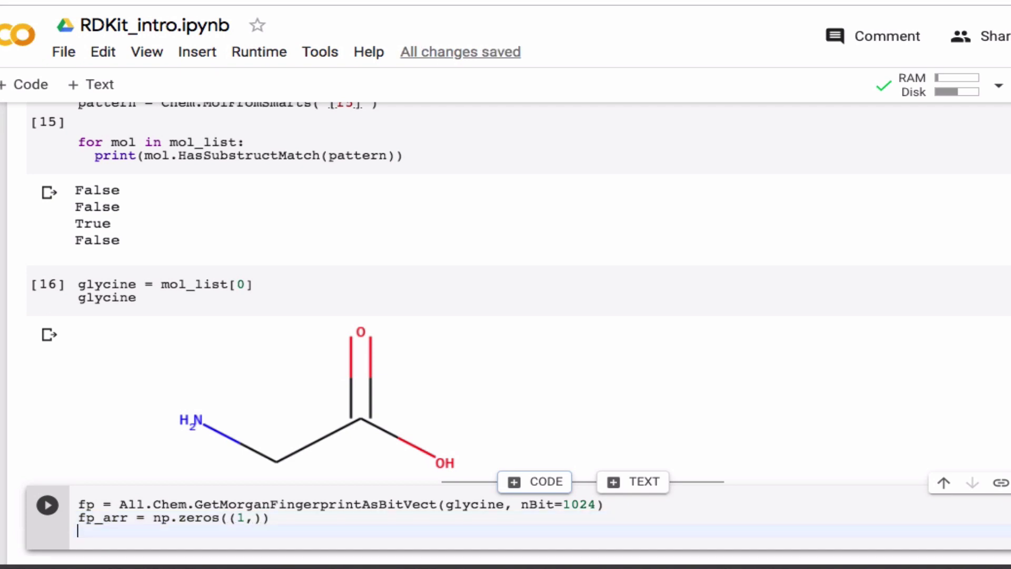
text(DataSt)
text(ruct)
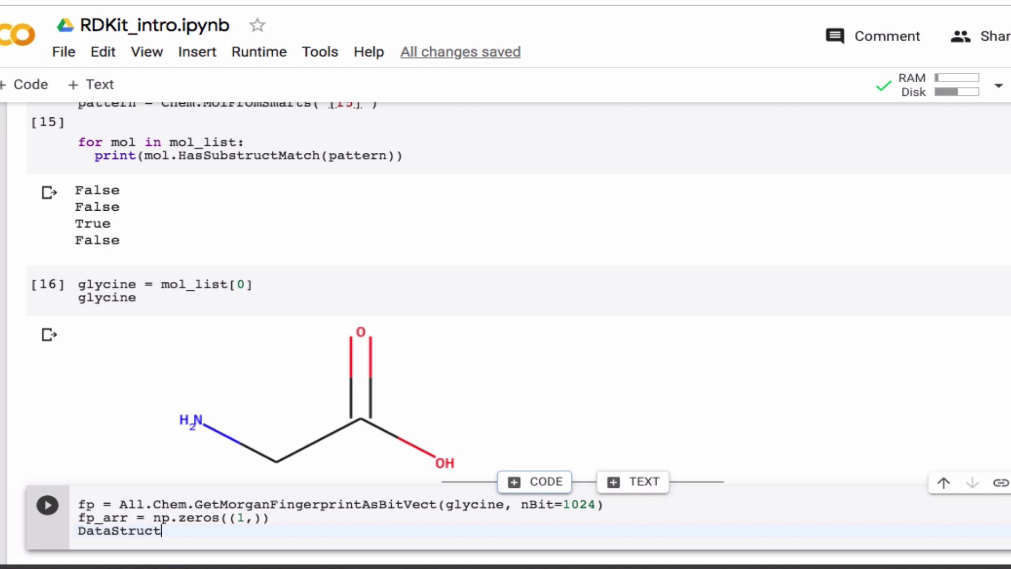
text(s.)
text(Con)
text(vert)
text(ToNump)
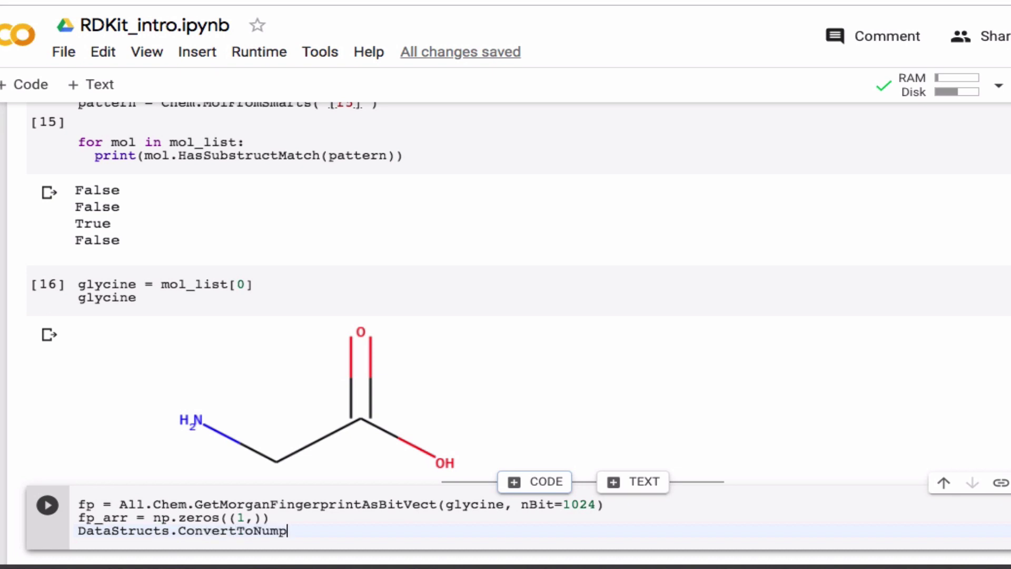
text(yArray)
text(()
text(fp,)
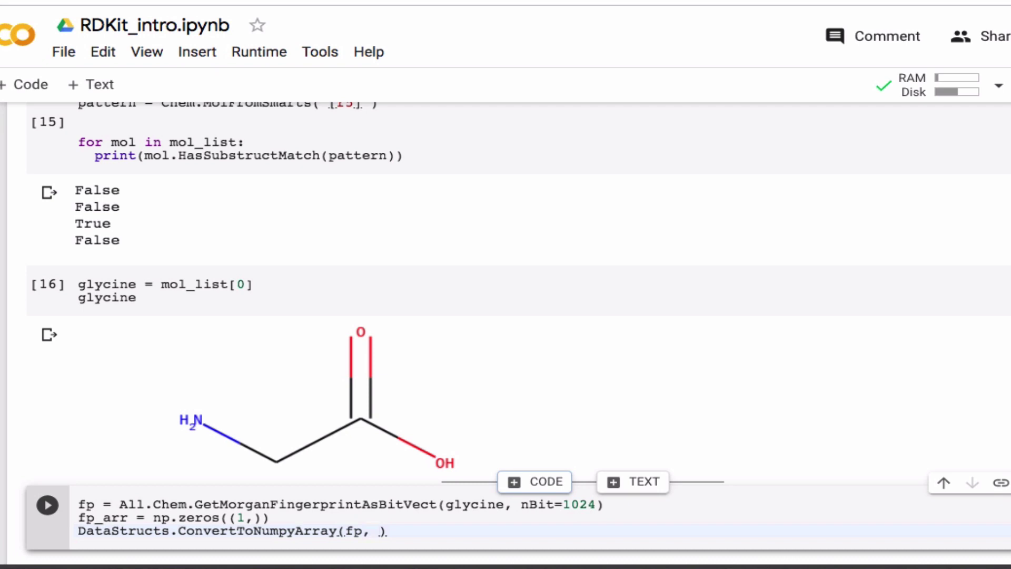
text(fp_arra)
key(BackSpace)
key(End)
key(Return)
text(fp)
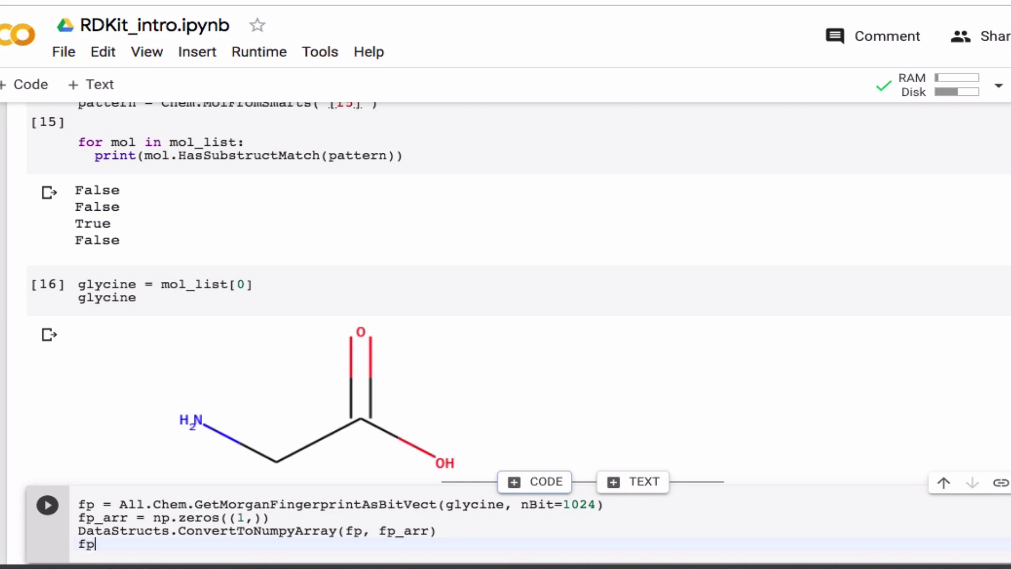
text(_arr)
text(a)
key(BackSpace)
key(ctrl+Return)
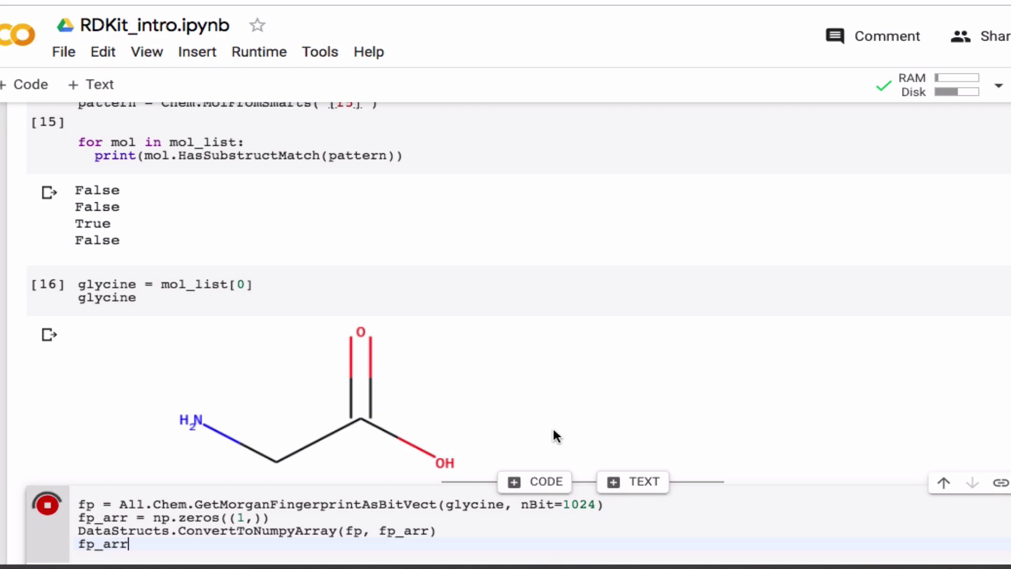
scroll(558, 425, down, 1)
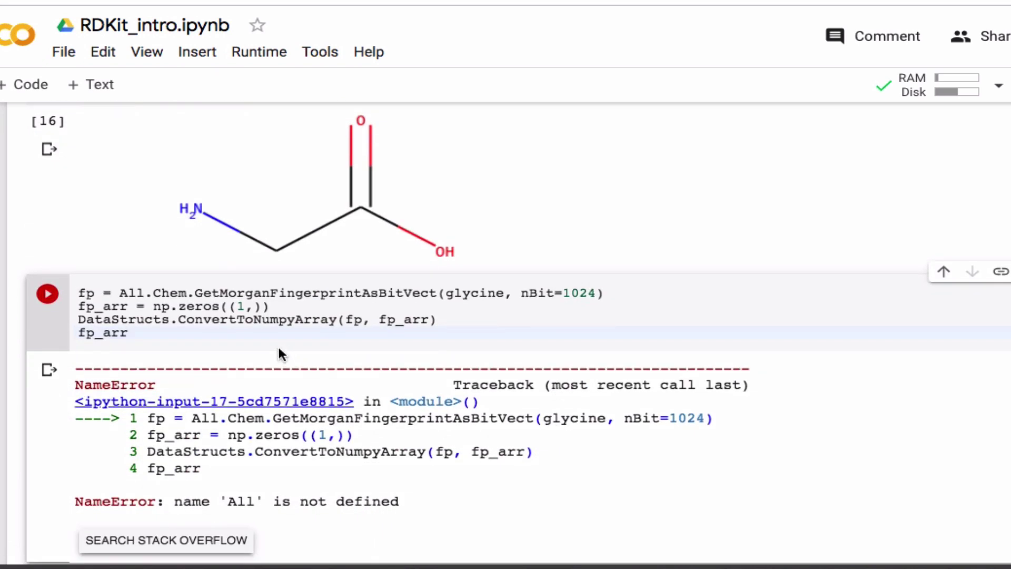
Step: Correct All.Chem to AllChem and rerun the fingerprint cell
click(154, 292)
key(BackSpace)
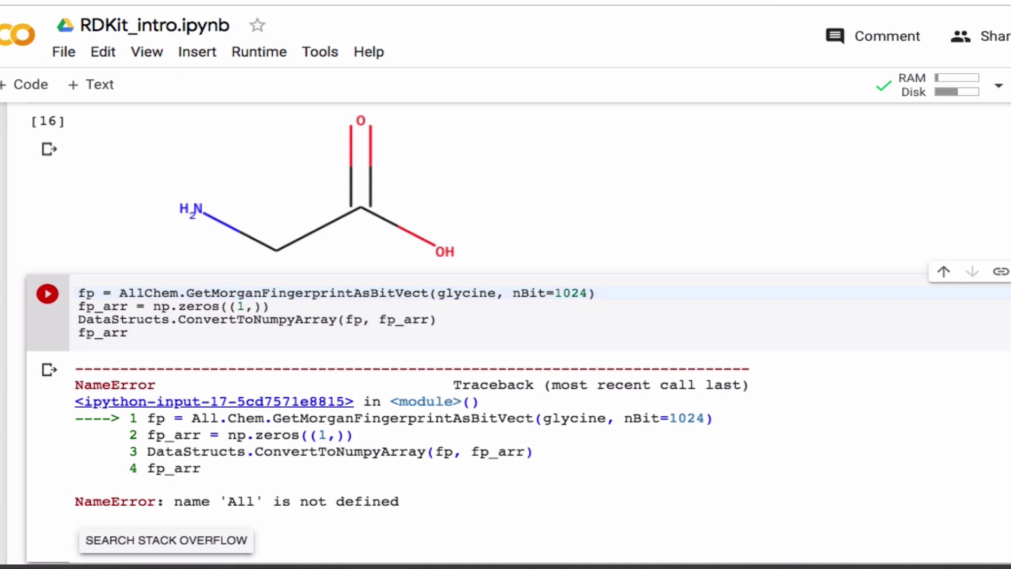
key(ctrl+Return)
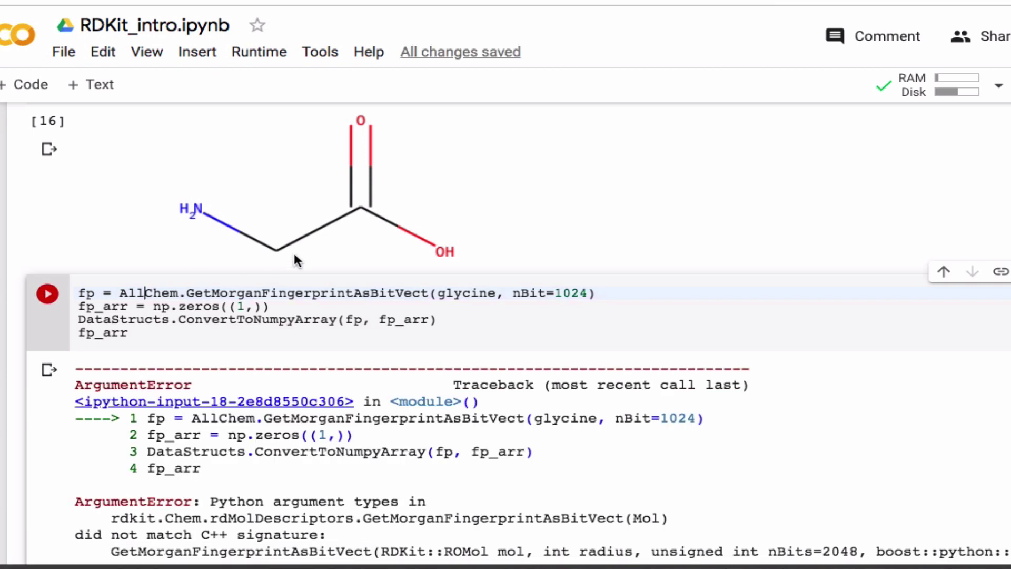
Step: Insert radius 2 before nBit and rerun the cell
click(512, 293)
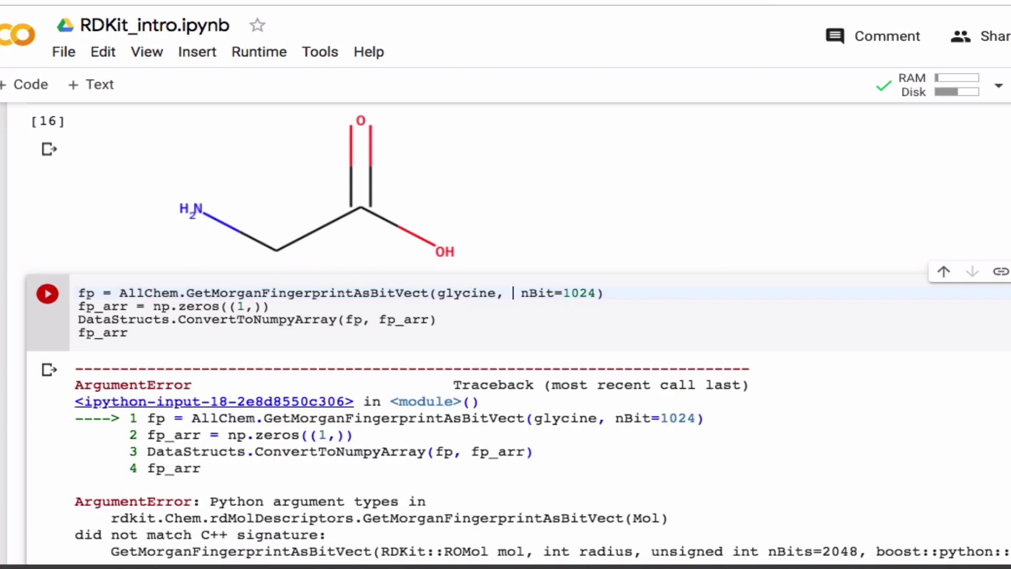
text(2,)
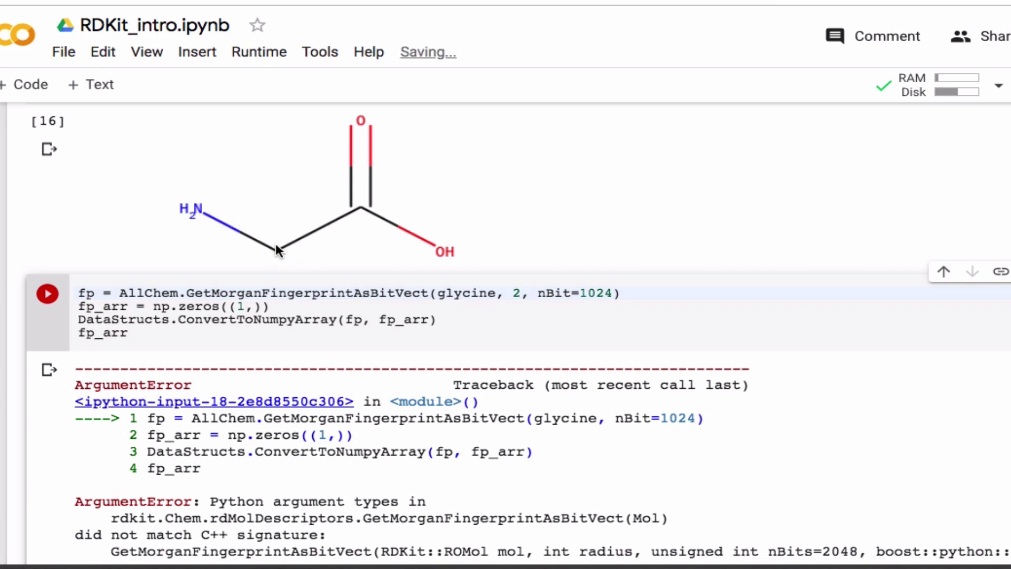
key(shift+Return)
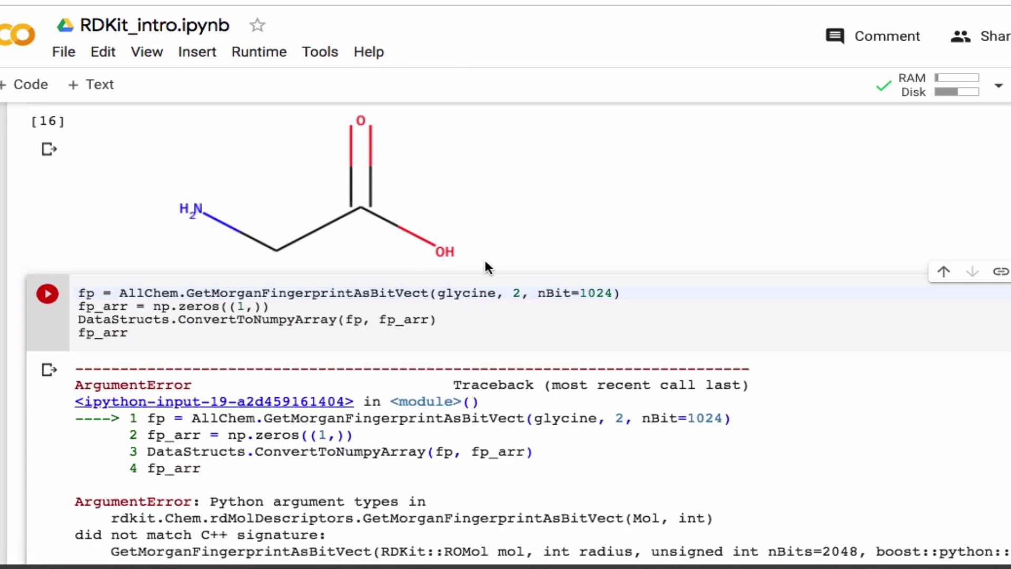
click(672, 418)
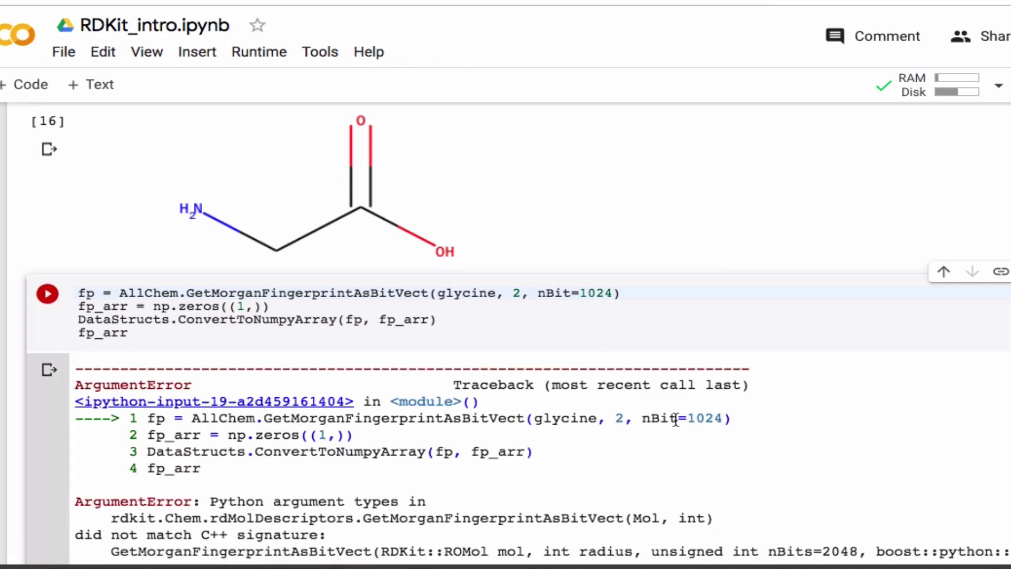
Step: Rename the nBit argument to nBits and rerun, outputting the fp_arr array
click(569, 293)
text(w)
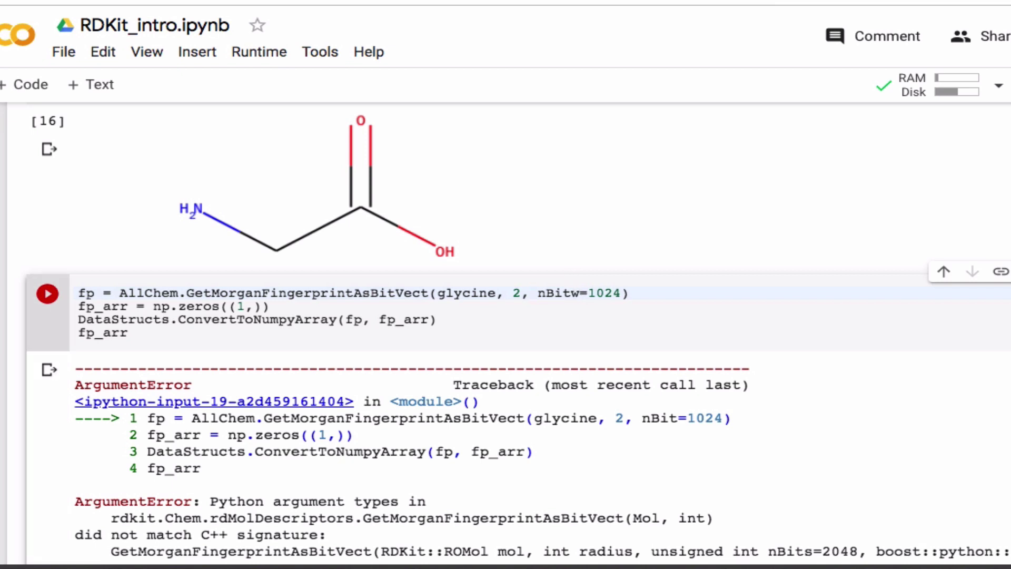
key(BackSpace)
text(s)
key(ctrl+Return)
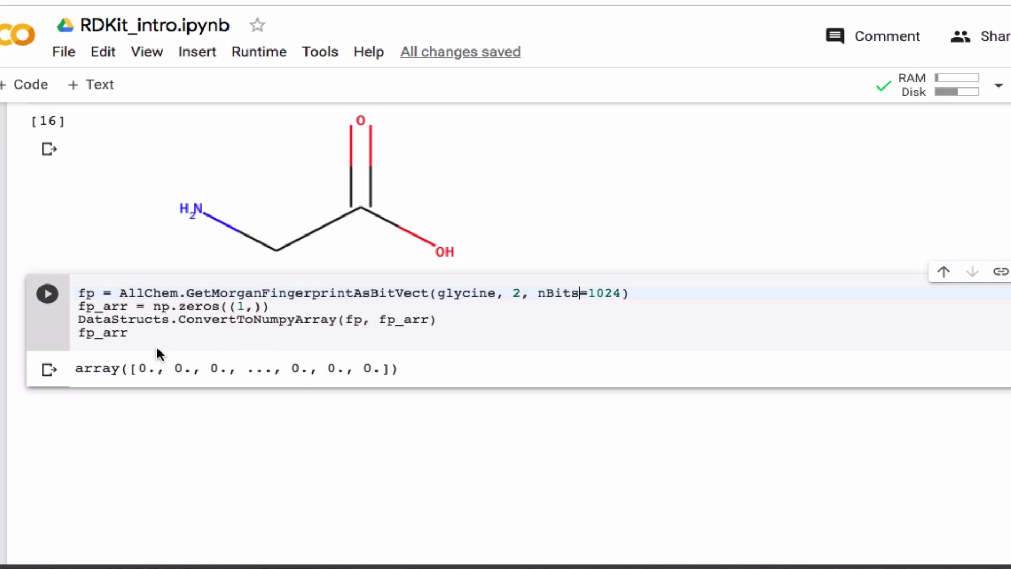
Step: Change the last line to np.nonzero(fp_arr), run it to list set bits, and save
click(78, 333)
text(print)
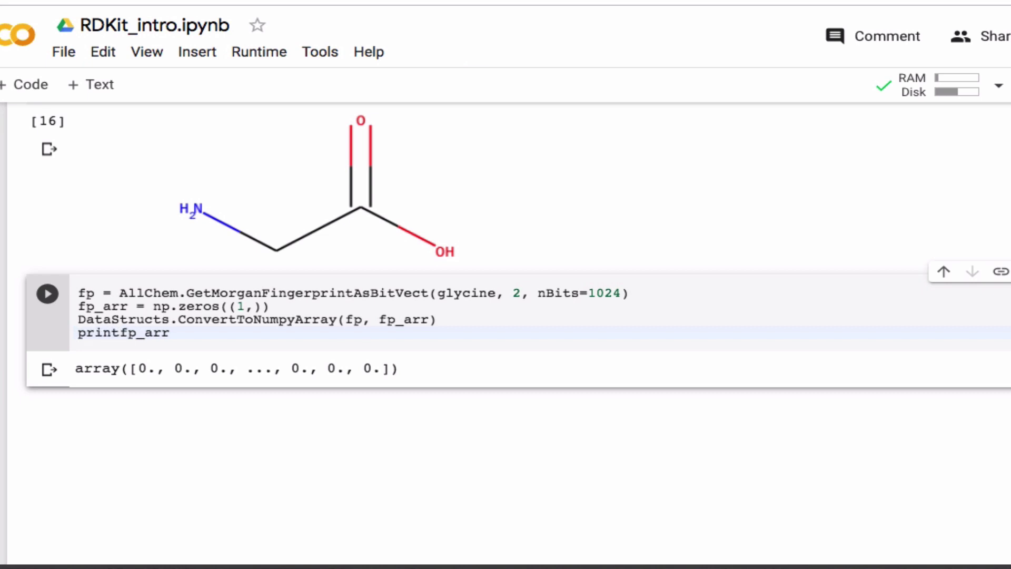
text(()
key(BackSpace)
key(BackSpace)
key(BackSpace)
key(BackSpace)
key(BackSpace)
key(BackSpace)
text(n)
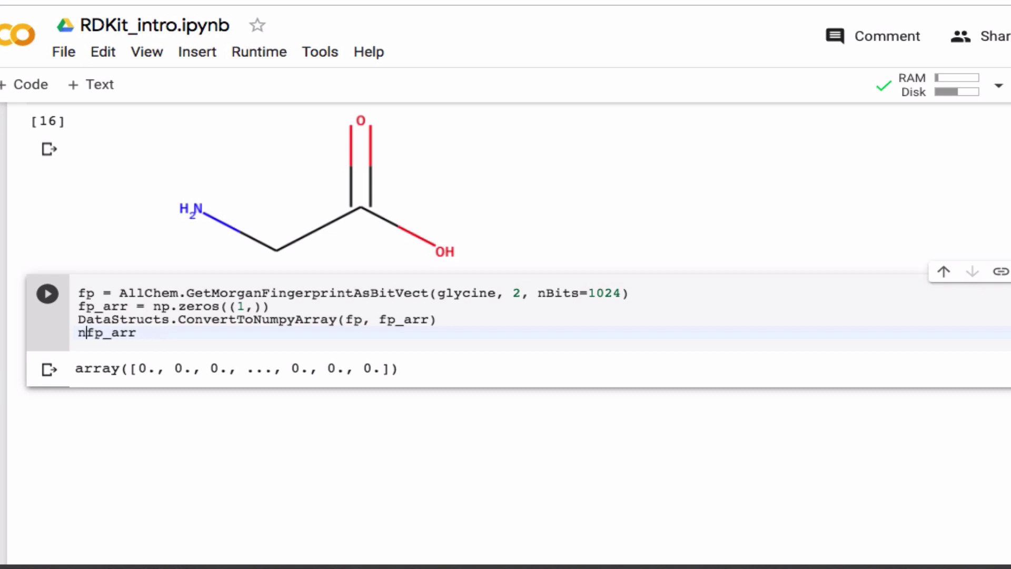
text(p.nonzero)
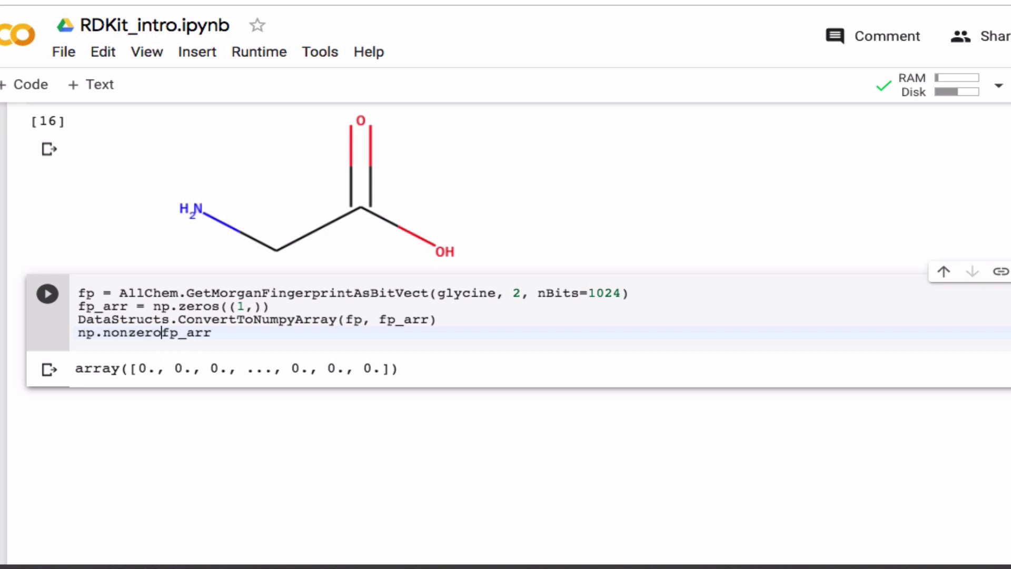
text(()
key(Right)
key(Right)
key(Right)
text())
key(shift+Return)
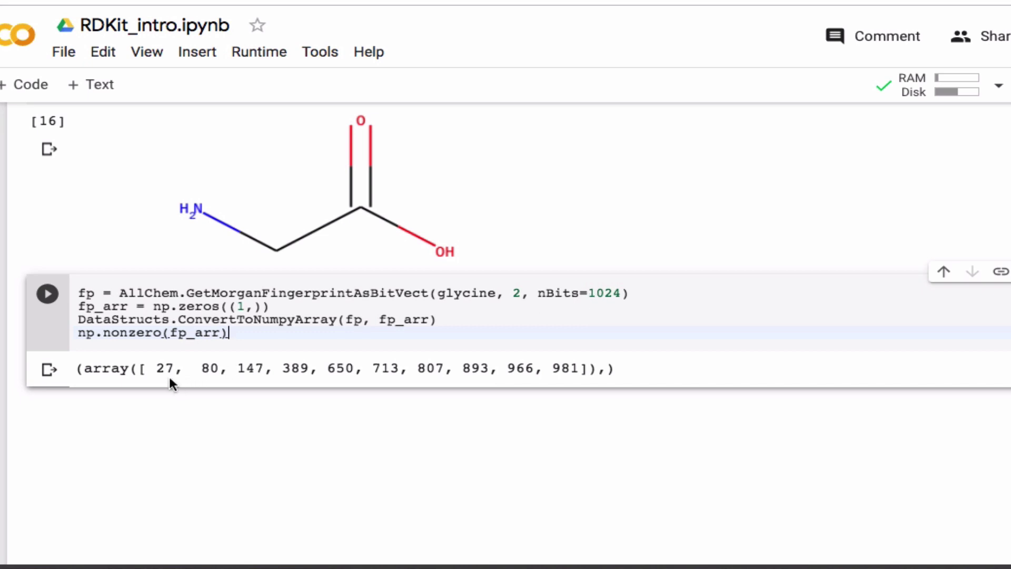
key(ctrl+s)
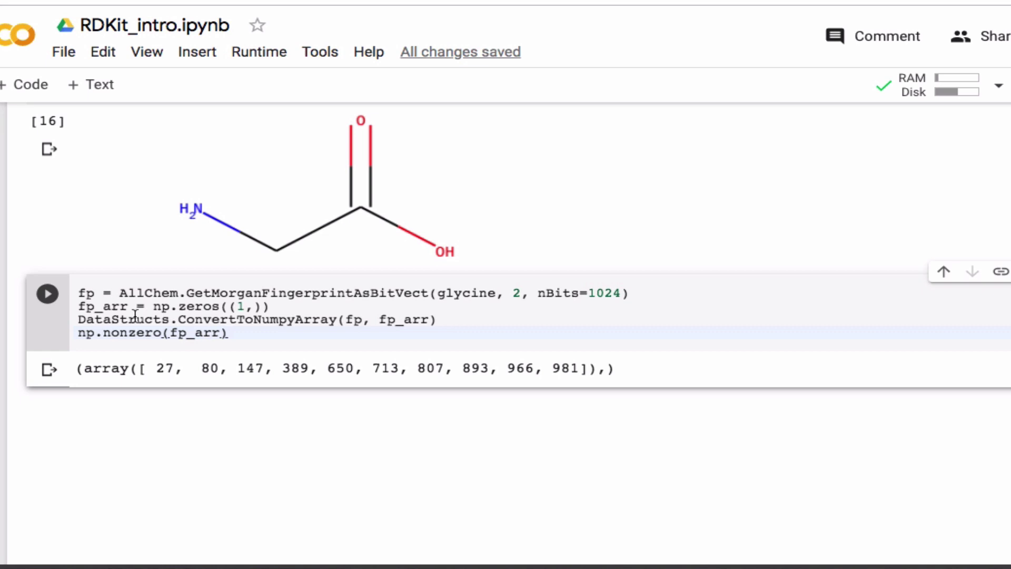
Step: Insert bi = {} as the first line of the fingerprint cell
click(78, 294)
key(Return)
key(Up)
text(bi)
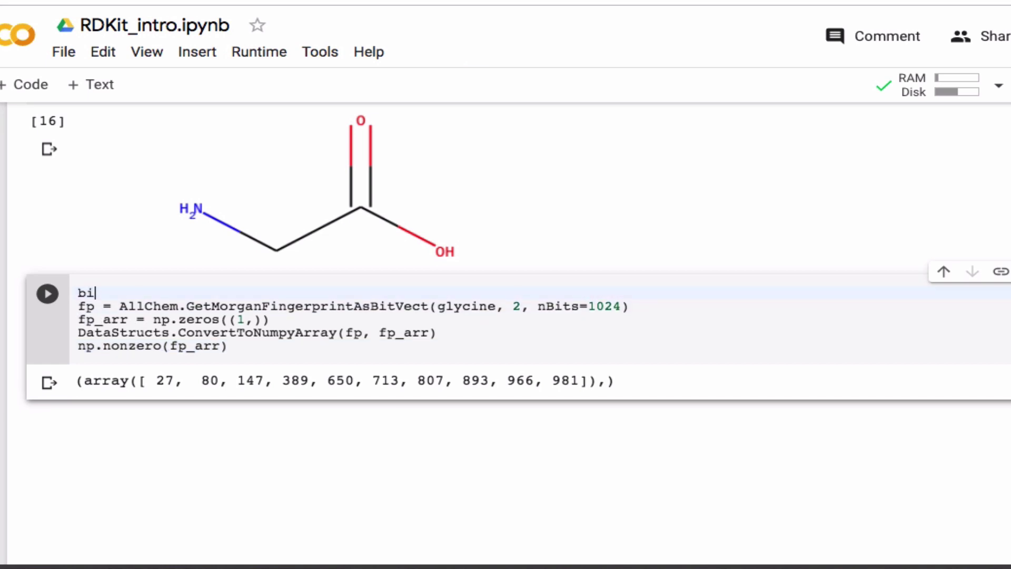
text( = )
text([])
key(BackSpace)
key(BackSpace)
text({})
key(Return)
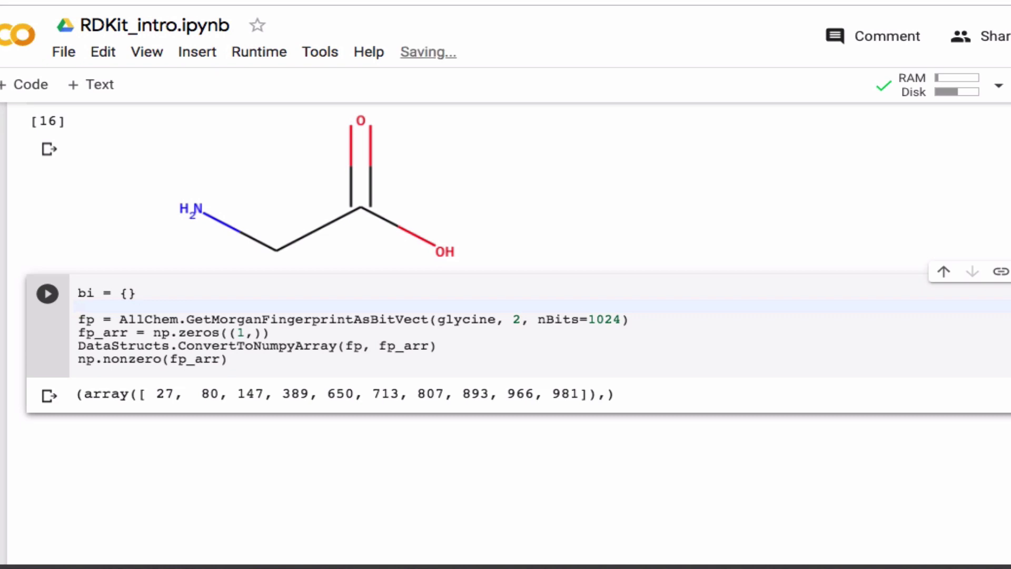
Step: Pass bitInfo=bi to GetMorganFingerprintAsBitVect and rerun the cell
click(621, 321)
text(, )
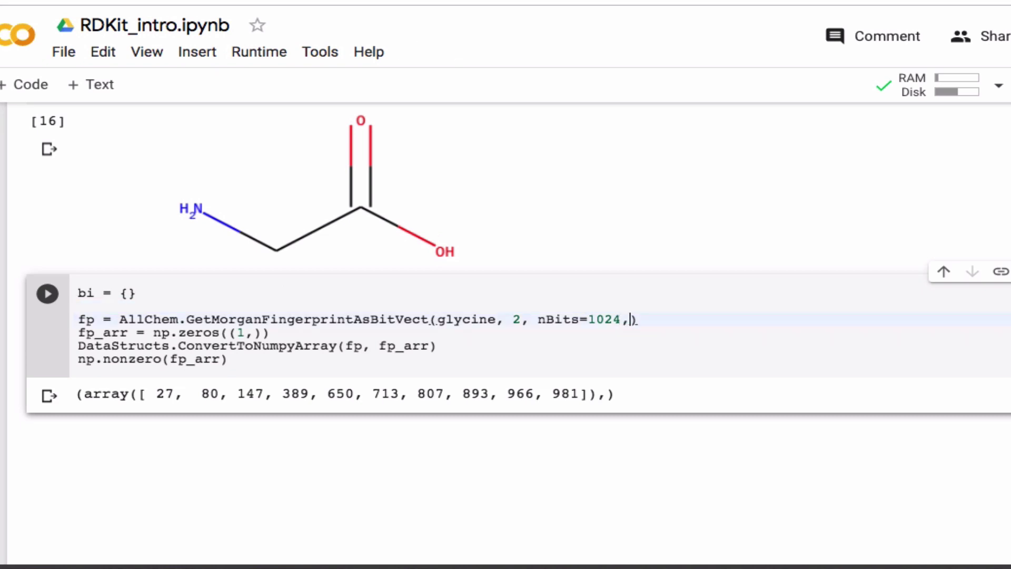
text(bioy)
key(BackSpace)
key(BackSpace)
text(y)
key(BackSpace)
text(t)
text(IN)
key(BackSpace)
text(n)
text(fo=)
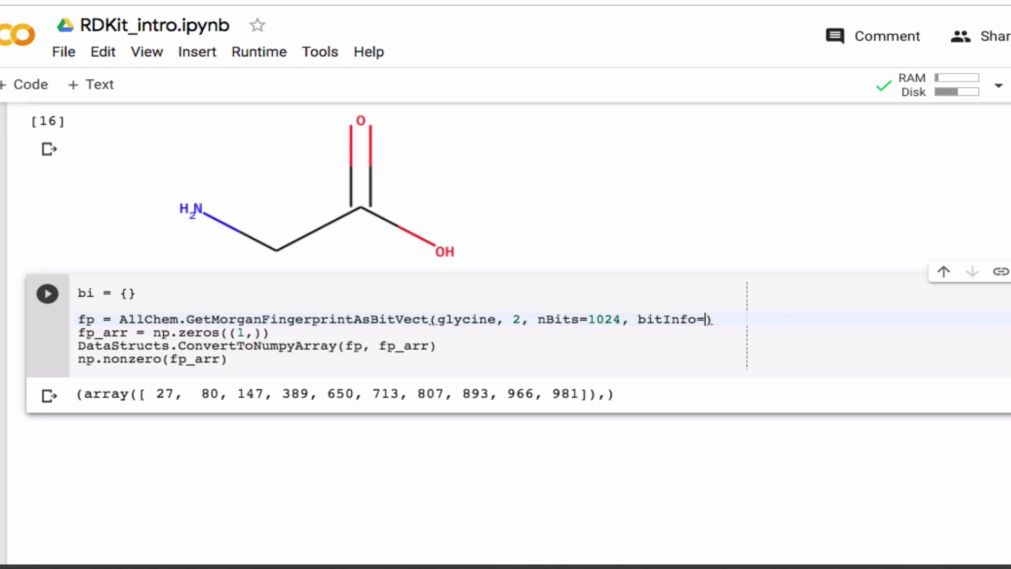
text(bi)
key(ctrl+Return)
Step: In a new cell, start the prints list of (glycine, x, bi) tuples
click(545, 415)
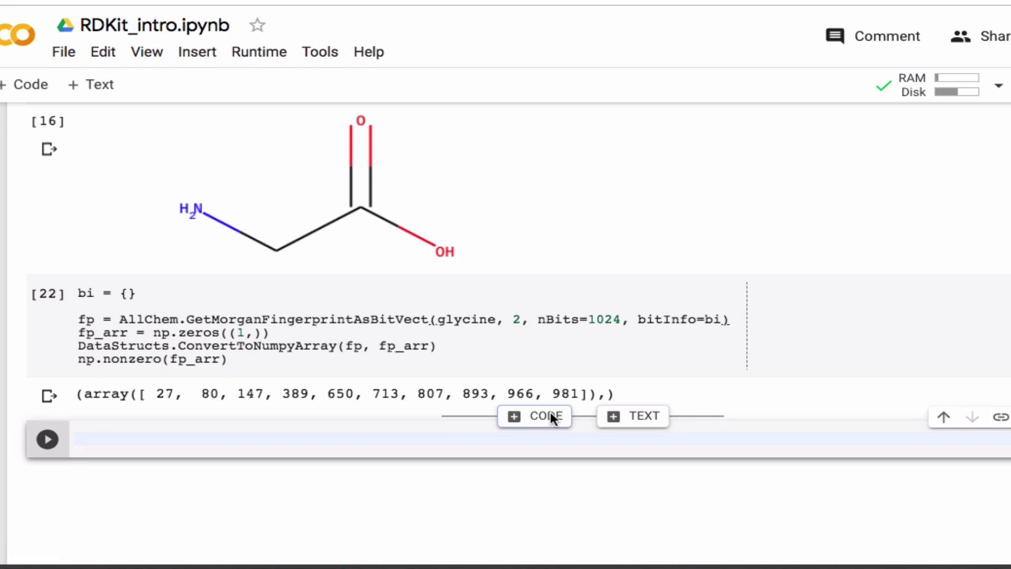
text(proin)
text(t)
key(BackSpace)
key(BackSpace)
key(BackSpace)
key(BackSpace)
text(int)
text(s = )
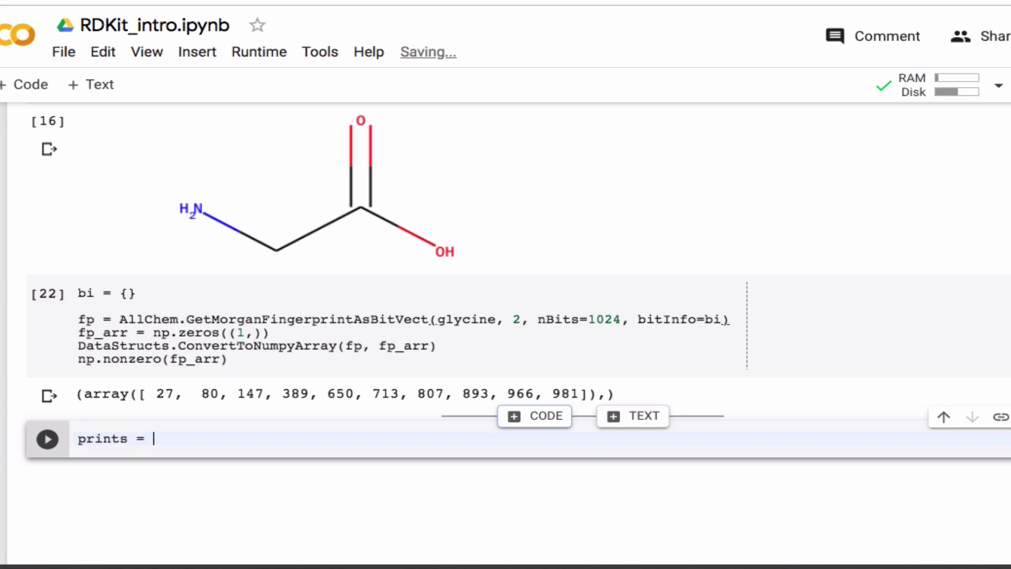
text([)
text(()
key(BackSpace)
key(BackSpace)
text([)
text(gl)
text(ycine)
key(BackSpace)
key(BackSpace)
key(BackSpace)
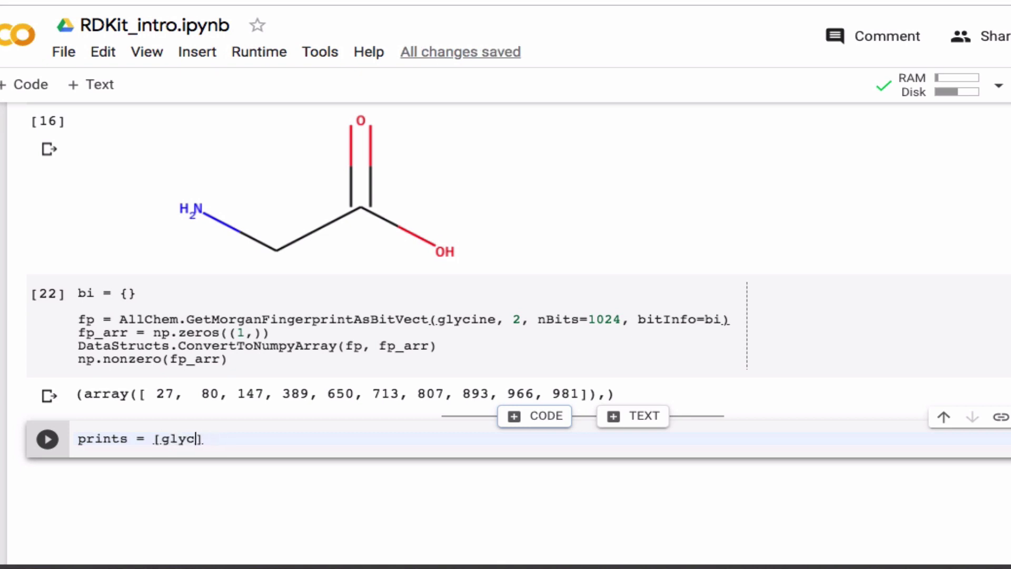
key(BackSpace)
key(BackSpace)
key(BackSpace)
key(BackSpace)
text((glyuci)
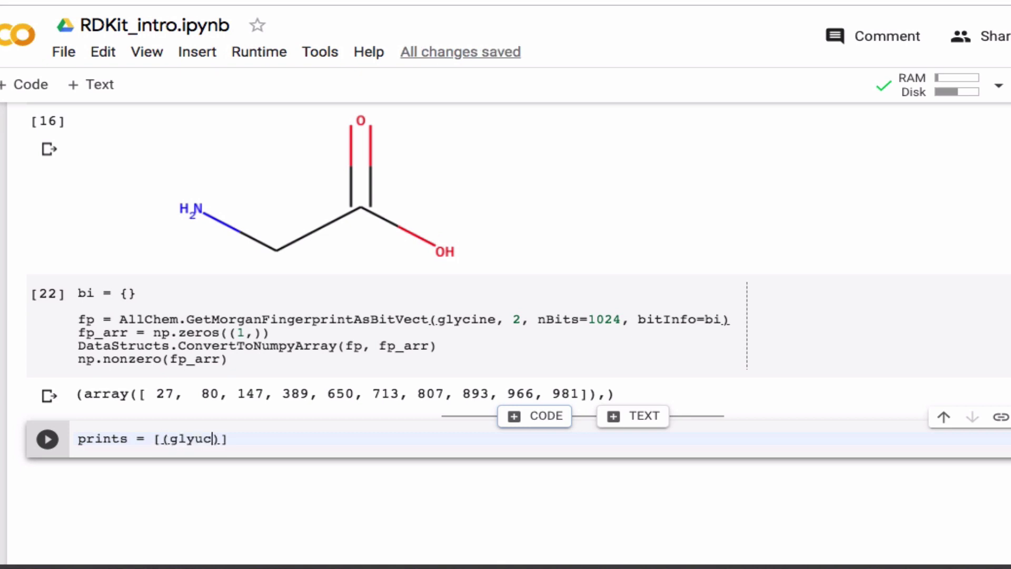
text(ne)
key(BackSpace)
key(BackSpace)
key(BackSpace)
key(BackSpace)
text(cine)
text(,)
text( x, bi)
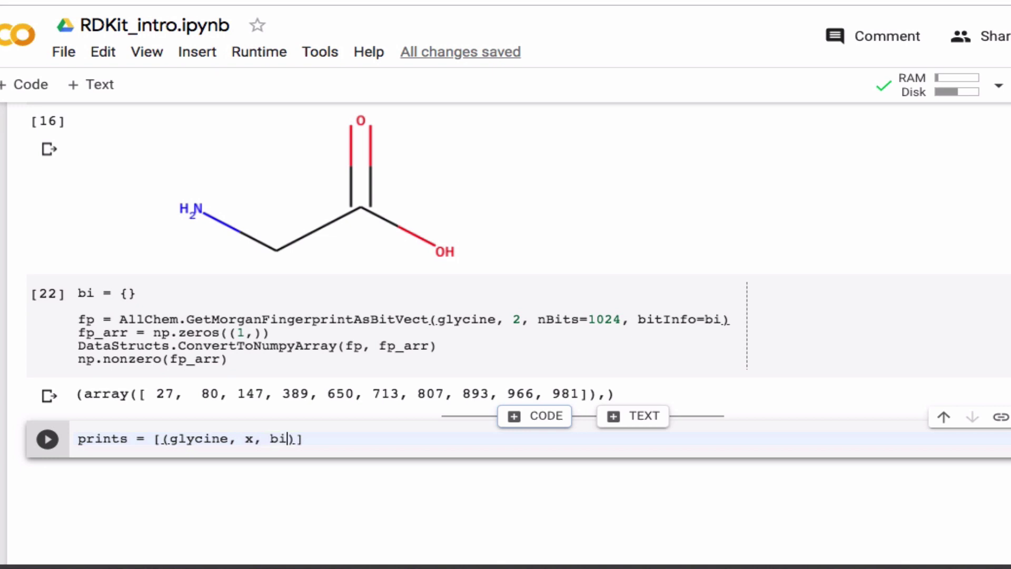
Step: Finish the loop as for x in fp.GetOnBits() and copy that expression
key(Right)
text(for )
text(x in )
text(fp_bit)
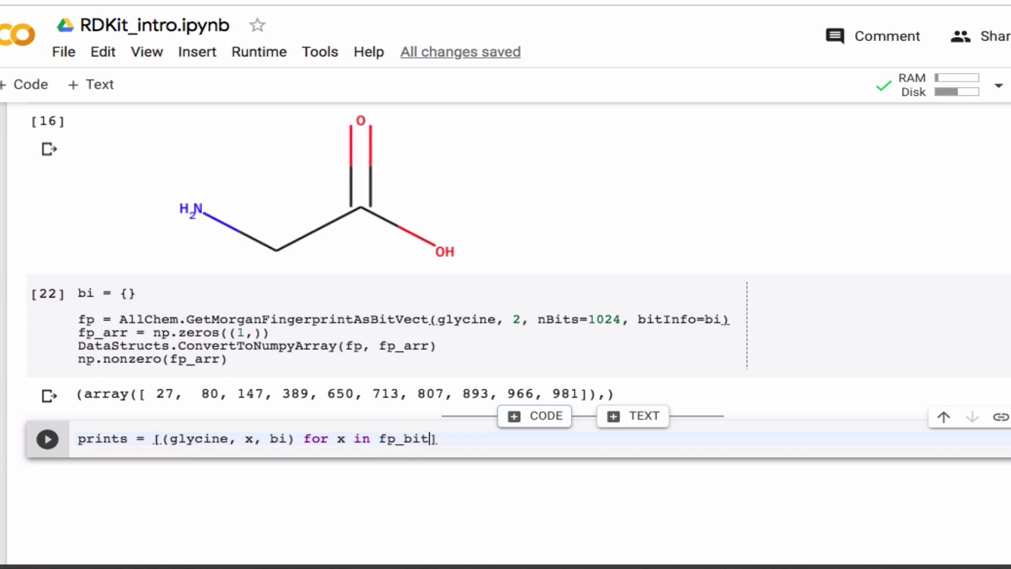
text(.Get)
text(OnBits)
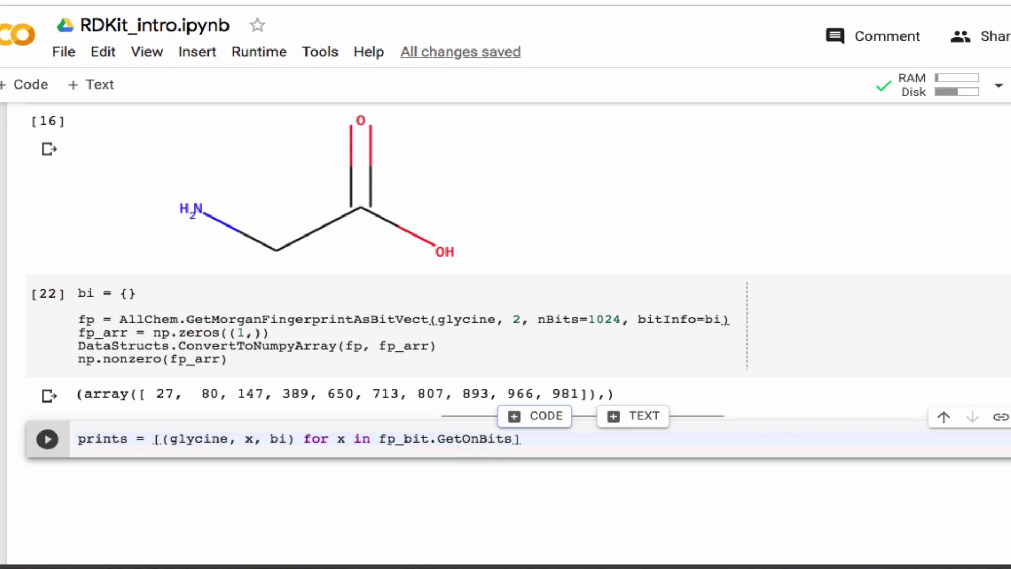
shift+click(379, 439)
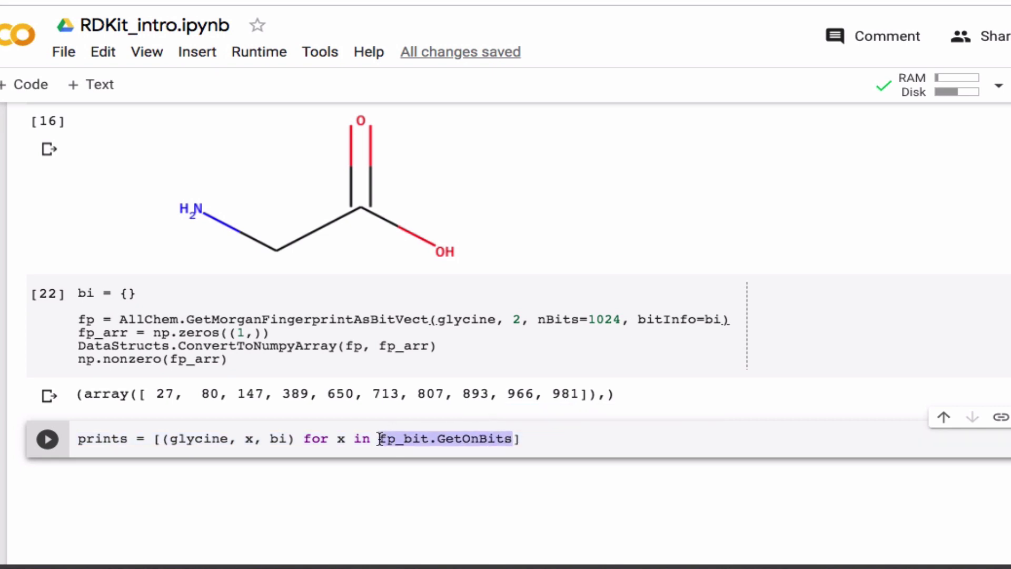
click(514, 438)
text(())
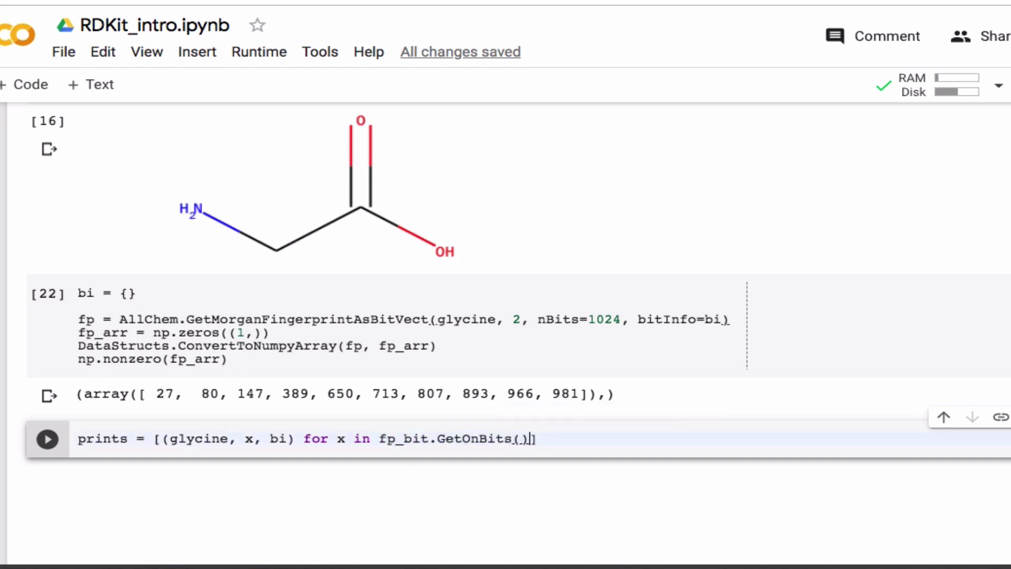
click(430, 438)
key(BackSpace)
key(BackSpace)
key(BackSpace)
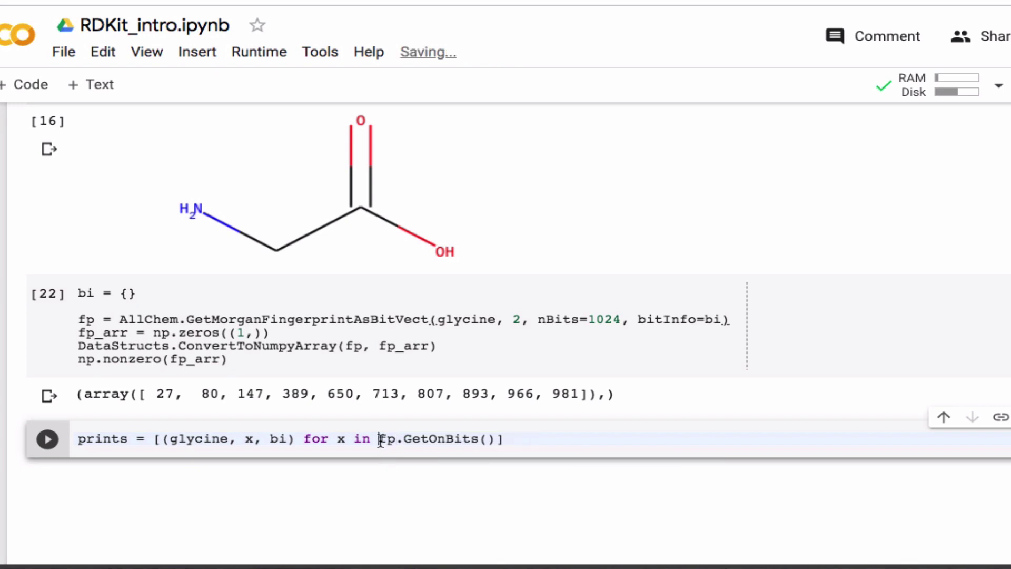
drag(380, 439, 491, 438)
key(ctrl+c)
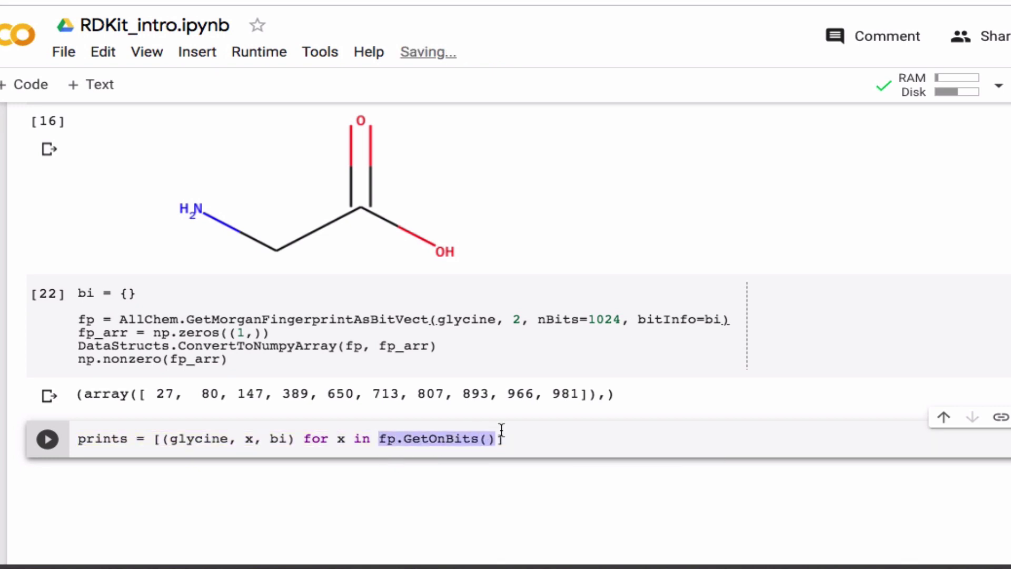
Step: Add list(fp.GetOnBits()) after np.nonzero(fp_arr) and rerun, listing bits 27 through 981
click(236, 360)
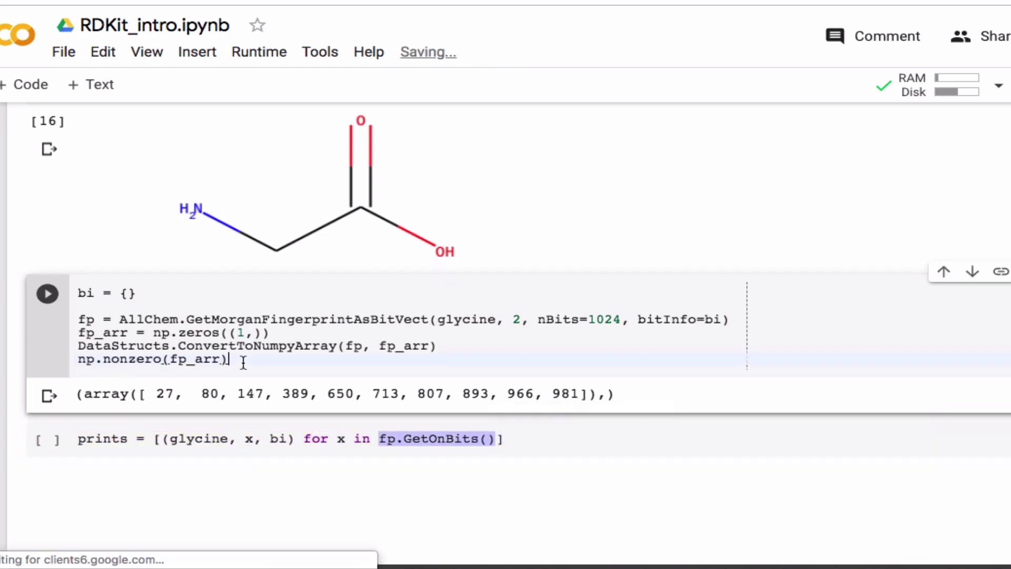
key(Return)
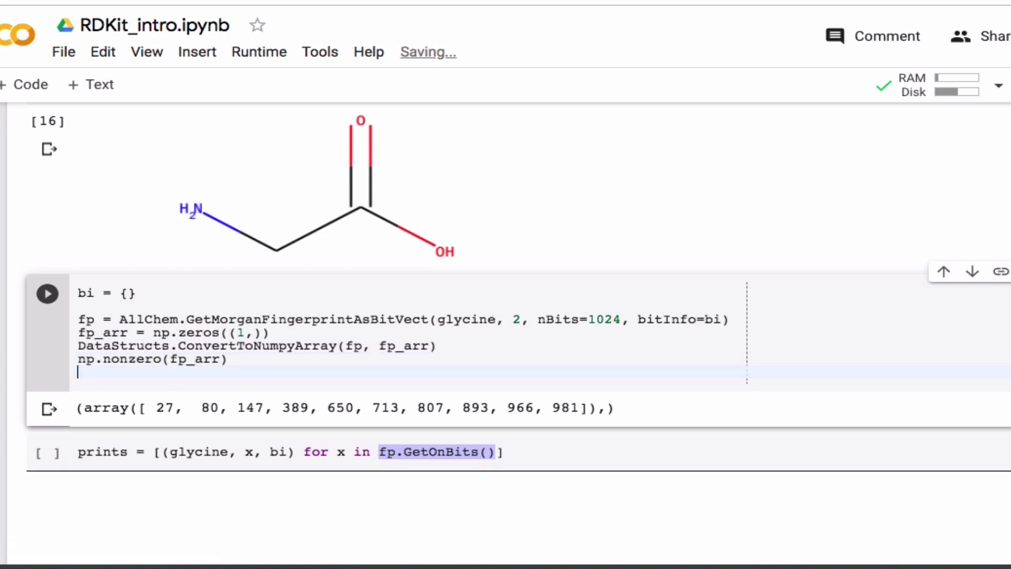
text(list()
key(ctrl+v)
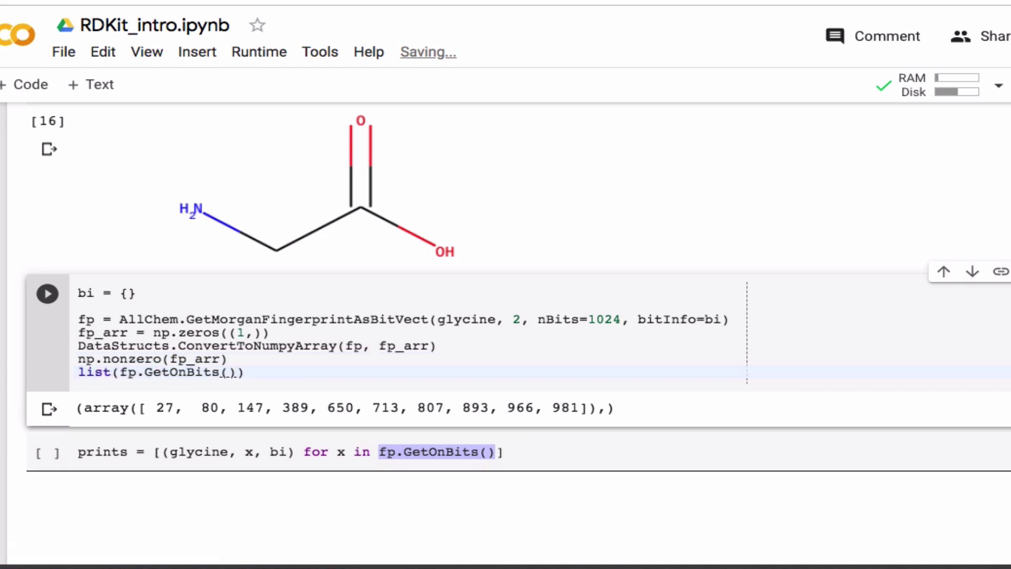
key(shift+Return)
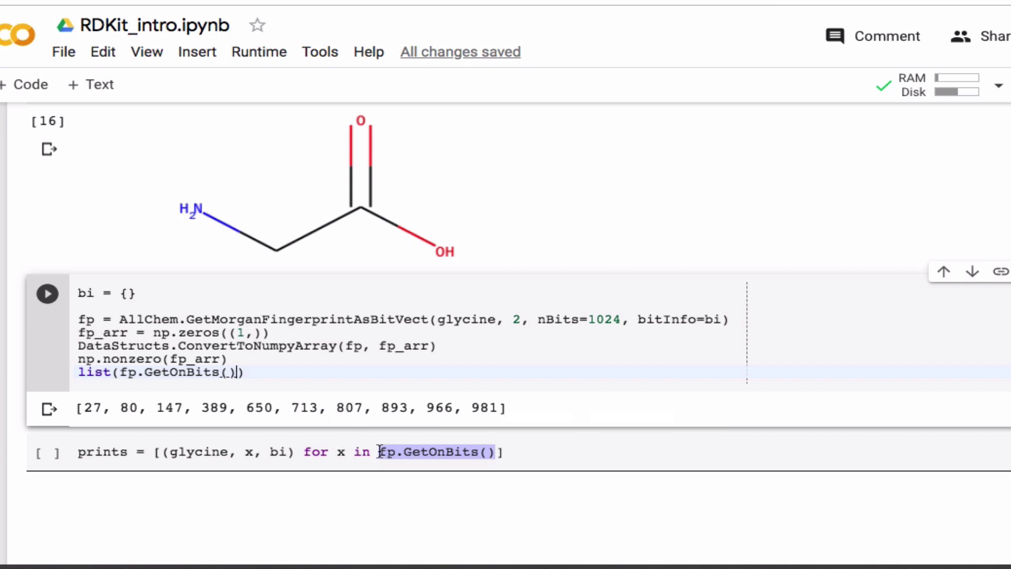
click(516, 452)
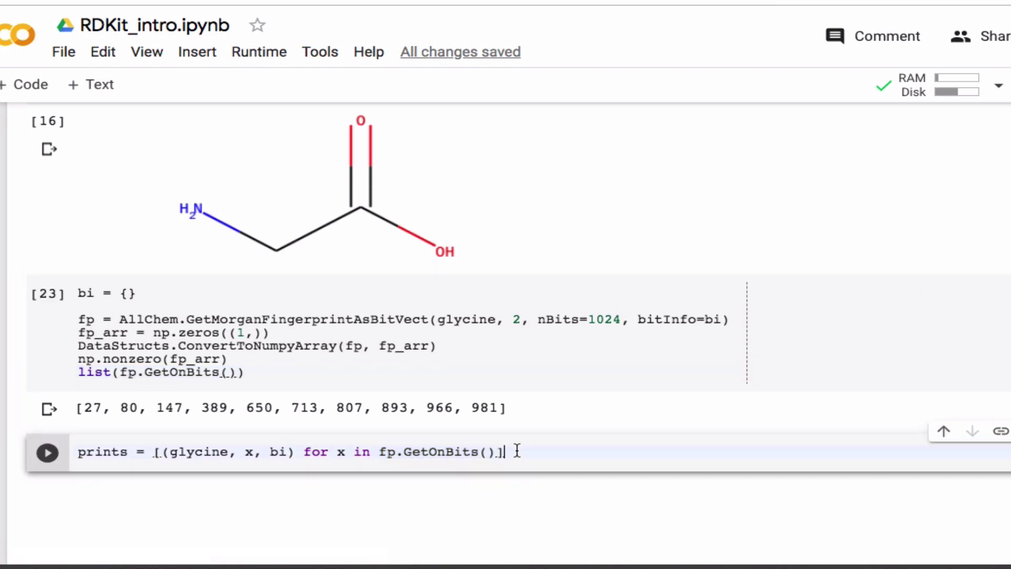
Step: Run the cell with a temporary prints line to show the (glycine, bit, bi) tuples
key(Return)
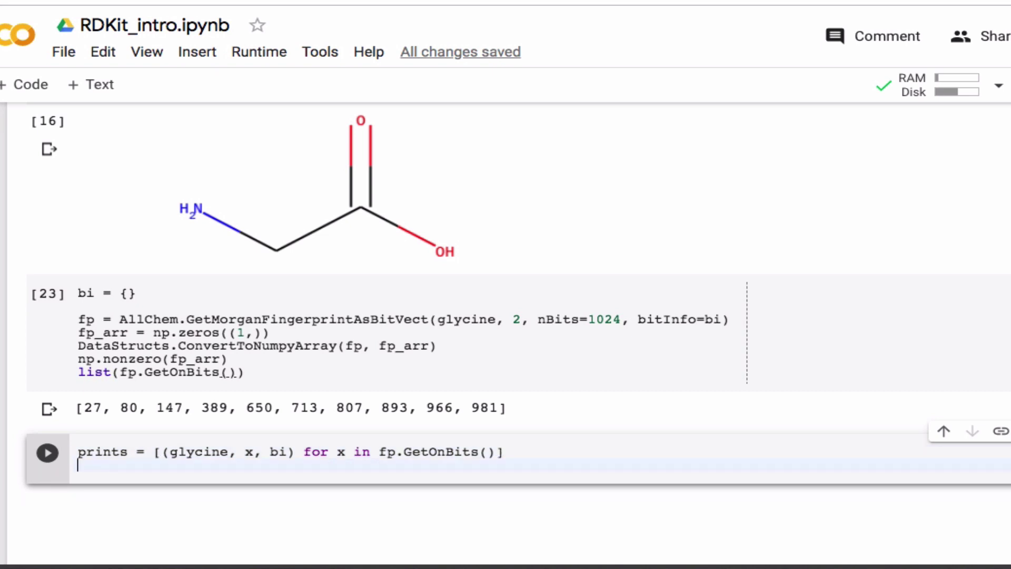
text(prints)
key(shift+Return)
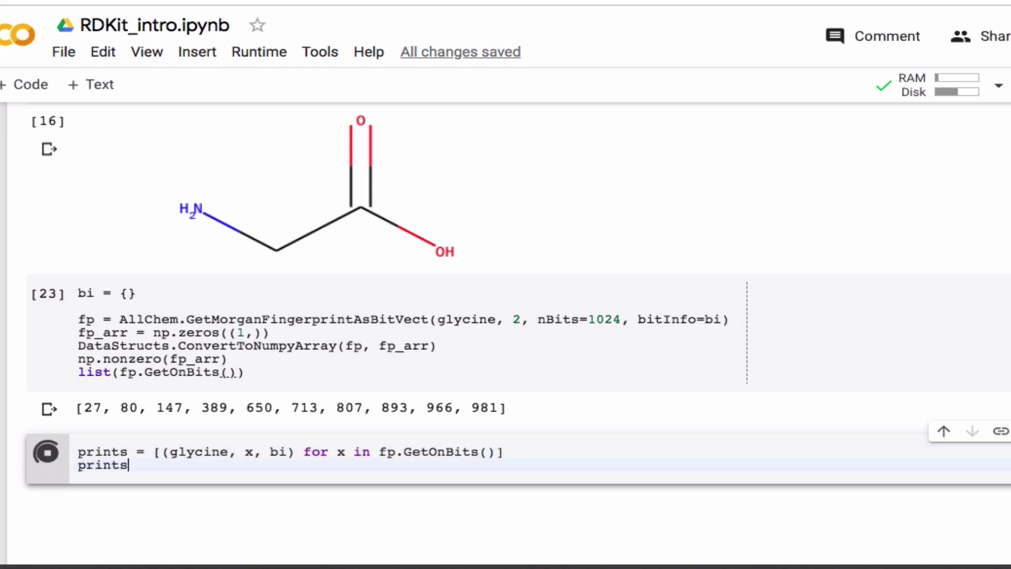
scroll(316, 506, down, 4)
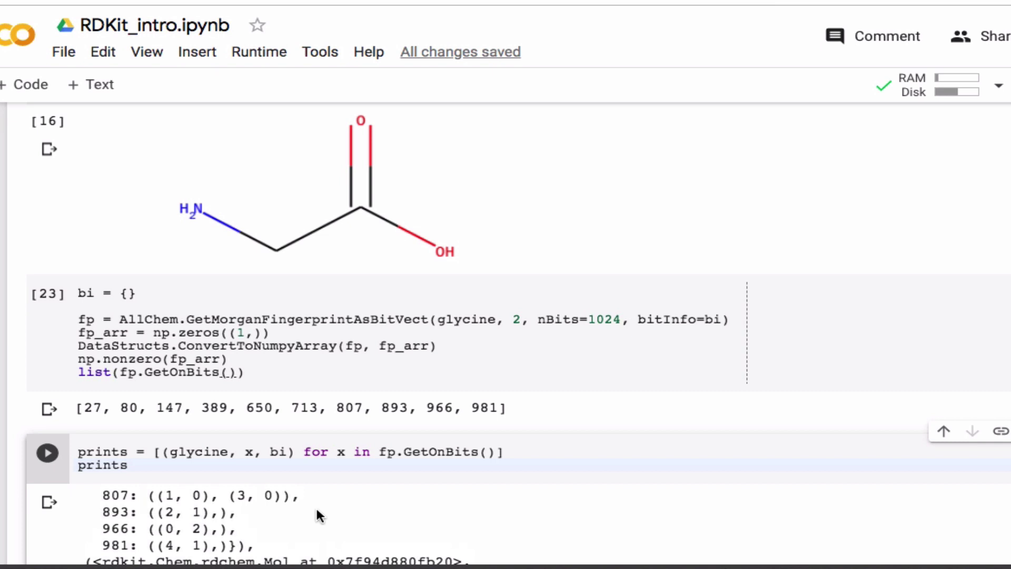
scroll(315, 506, down, 2)
scroll(315, 506, up, 3)
scroll(316, 506, down, 2)
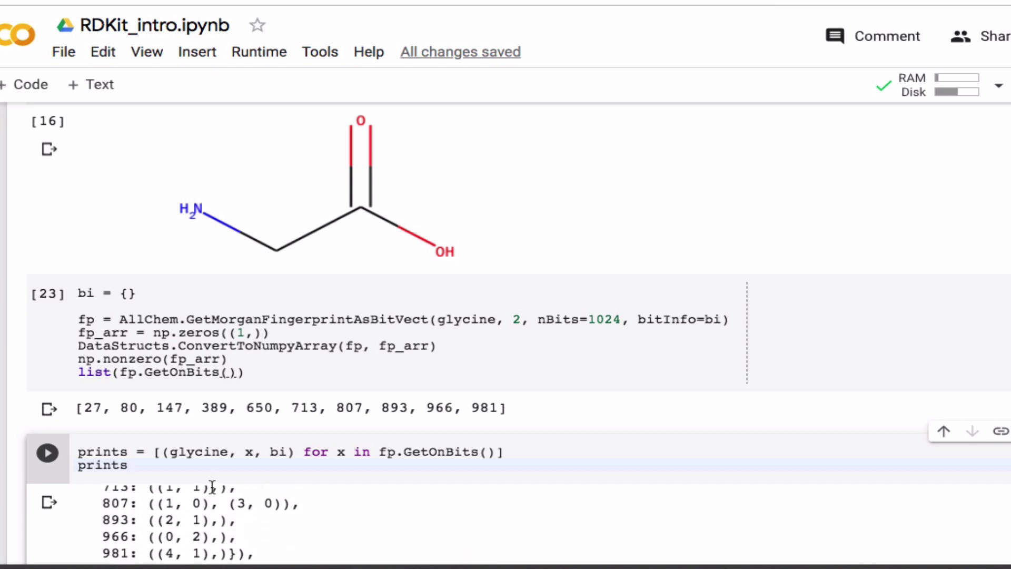
key(BackSpace)
key(BackSpace)
key(BackSpace)
key(BackSpace)
key(BackSpace)
text(Draw)
text(.Draw)
text(MorganBit)
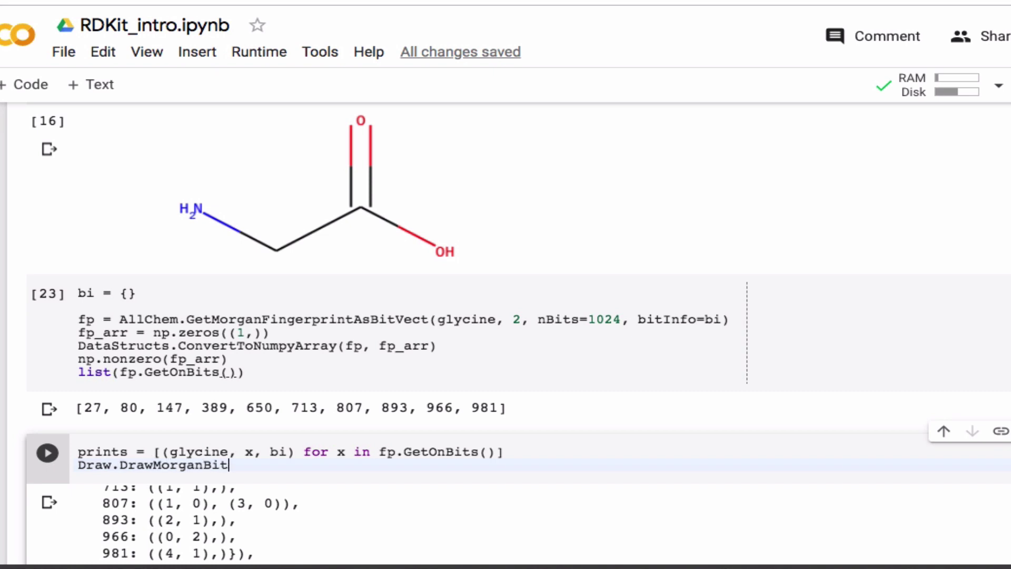
text(s()
text(prints)
text(,)
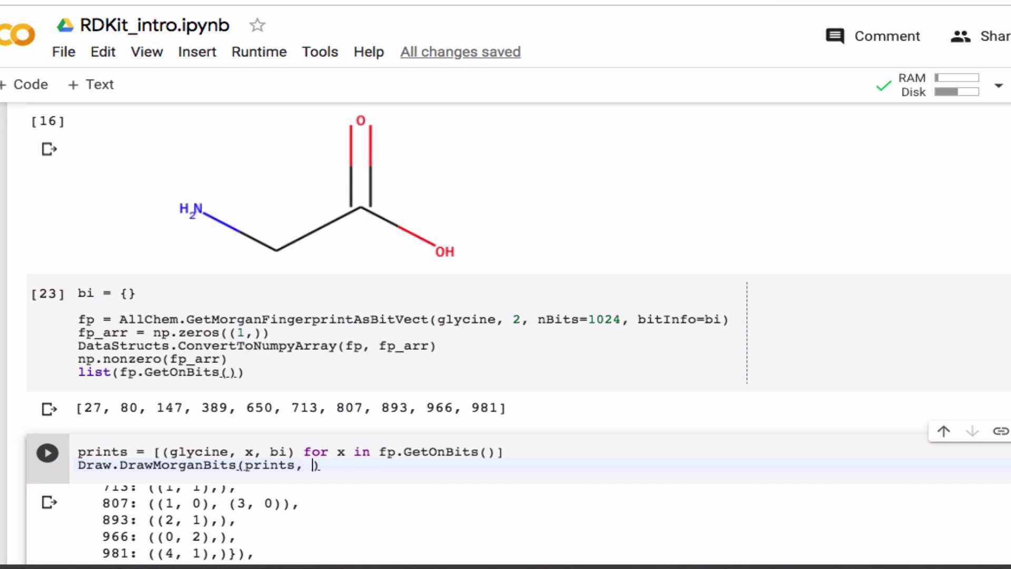
text( MolPer)
text(Row)
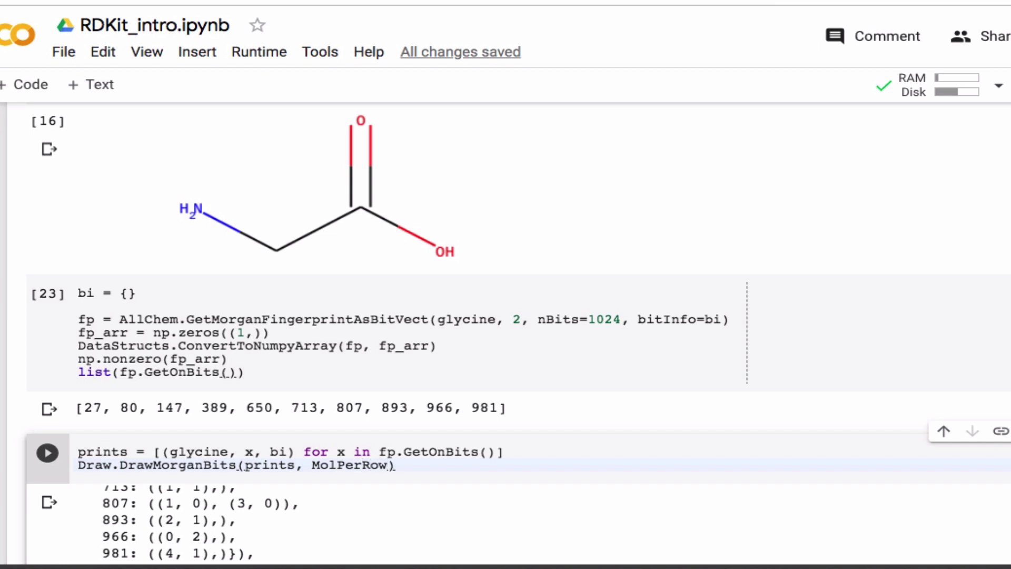
text(=4)
text(, )
text(lebn)
Step: Set the DrawMorganBits legends to [str(x) for x in fp.GetOnBits()] and run the cell
key(BackSpace)
key(BackSpace)
text(gends)
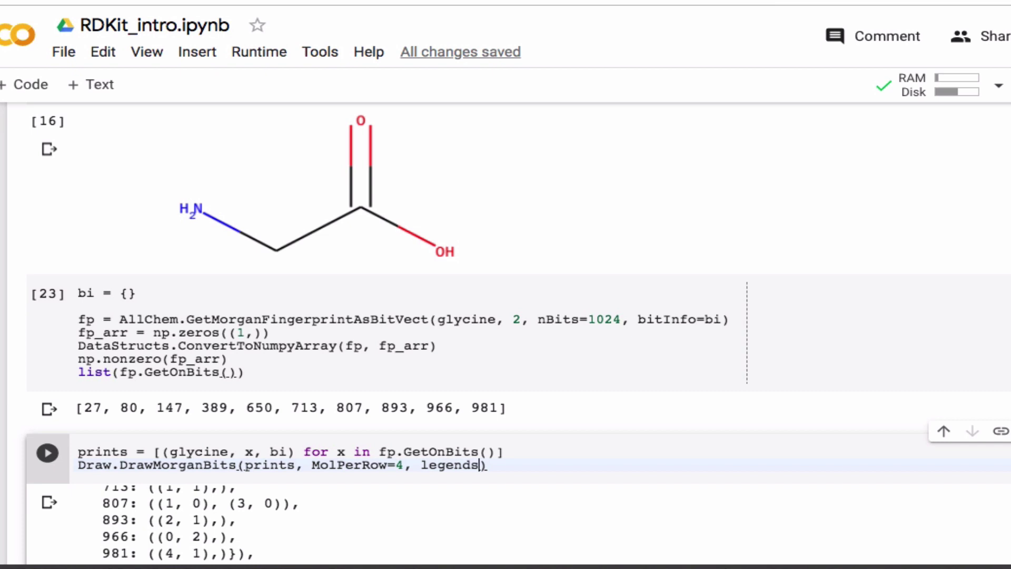
text(=[)
text(str(x)
key(Right)
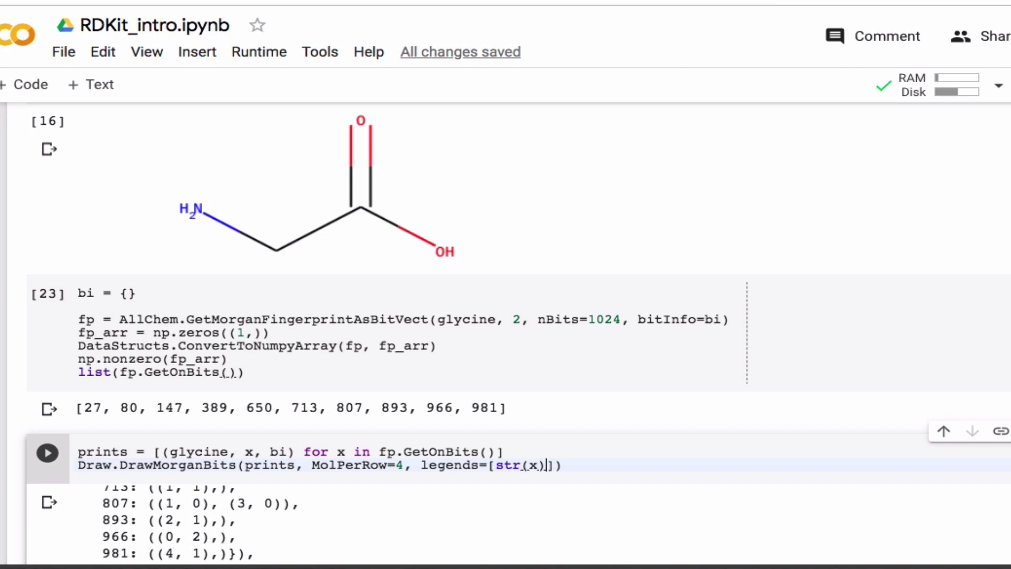
text(for in)
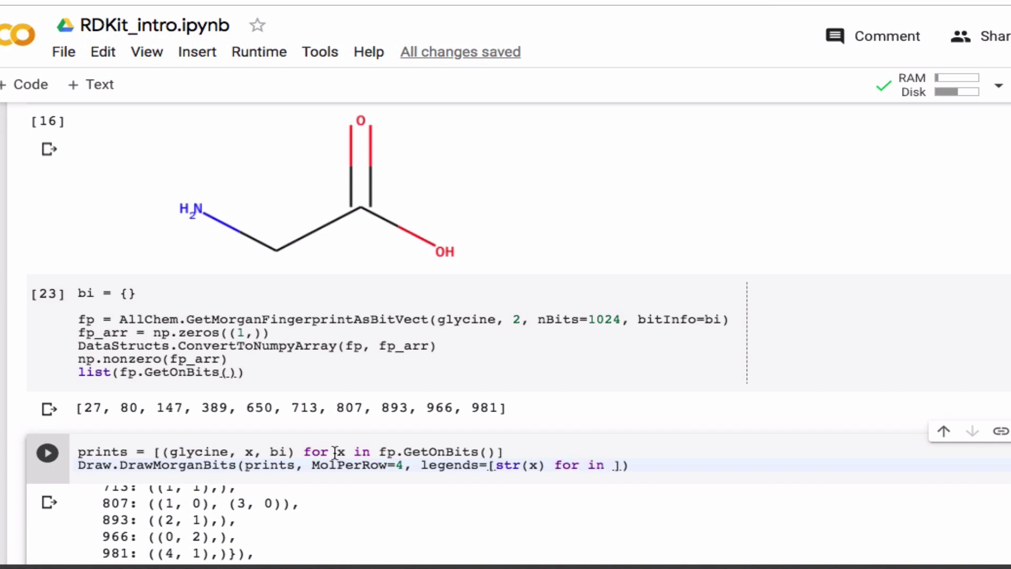
drag(335, 451, 498, 452)
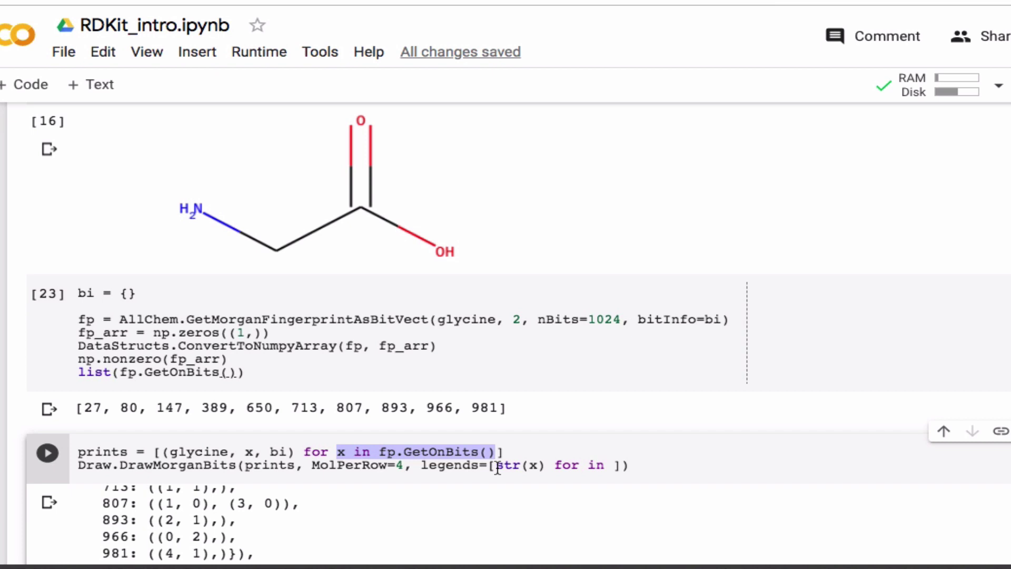
drag(494, 467, 615, 467)
click(607, 467)
drag(548, 466, 614, 466)
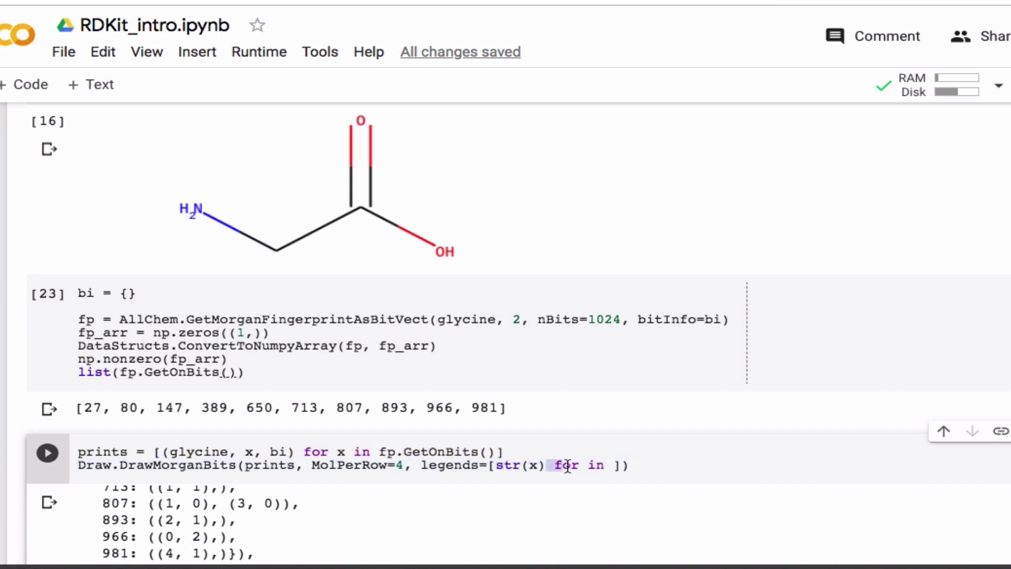
text(x in fp.GetOnBits())
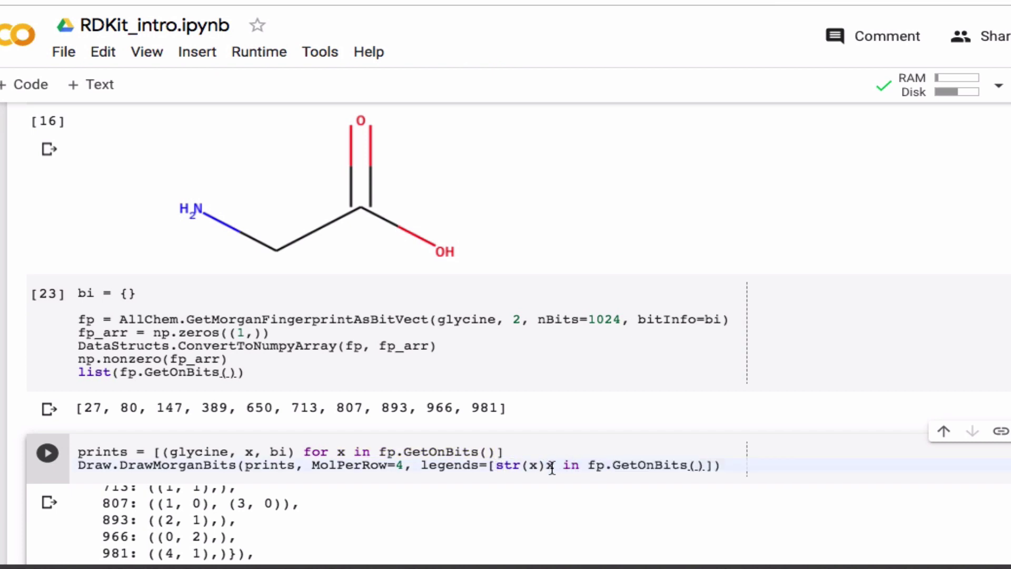
click(555, 466)
text(for)
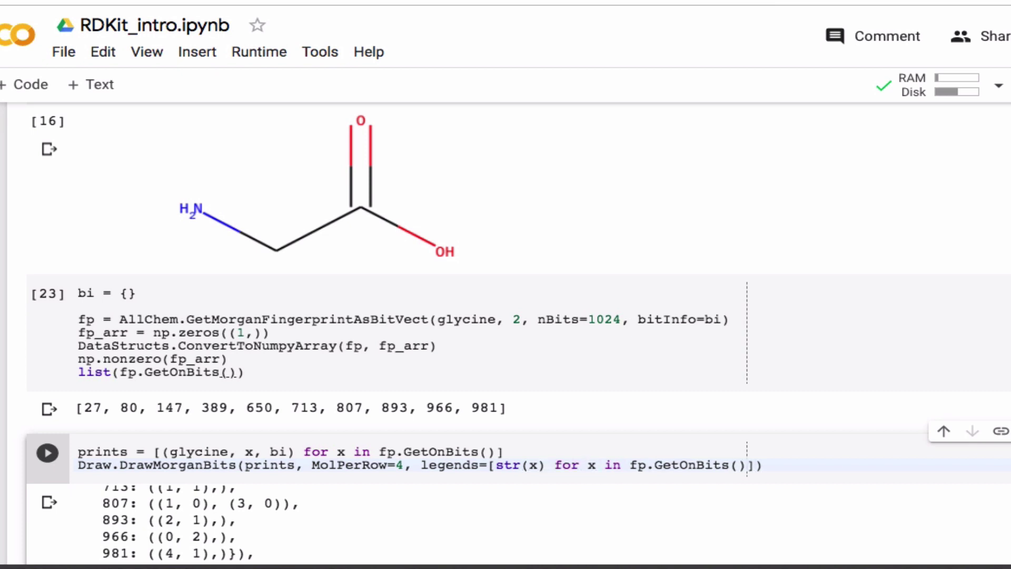
key(ctrl+Return)
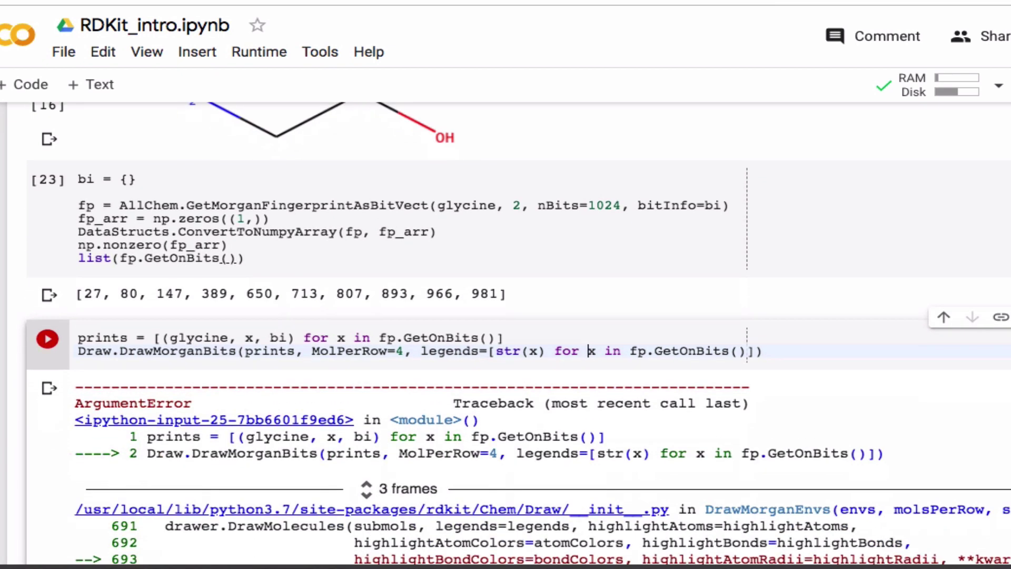
Step: Correct MolPerRow to molsPerRow and rerun, drawing glycine's bits 27, 80, 147, 389
click(320, 351)
key(BackSpace)
text(m)
key(Right)
key(Right)
text(s)
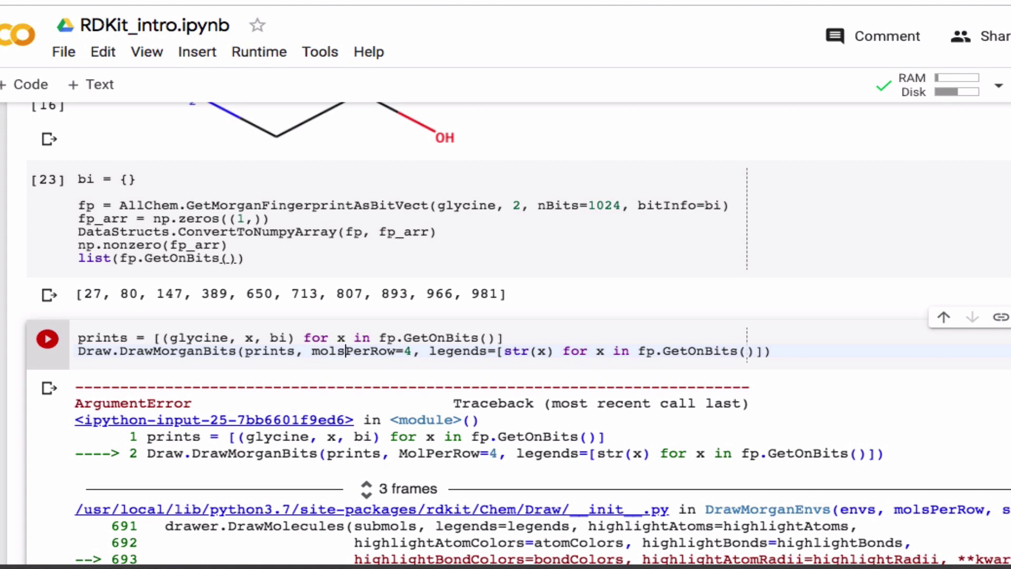
key(ctrl+Return)
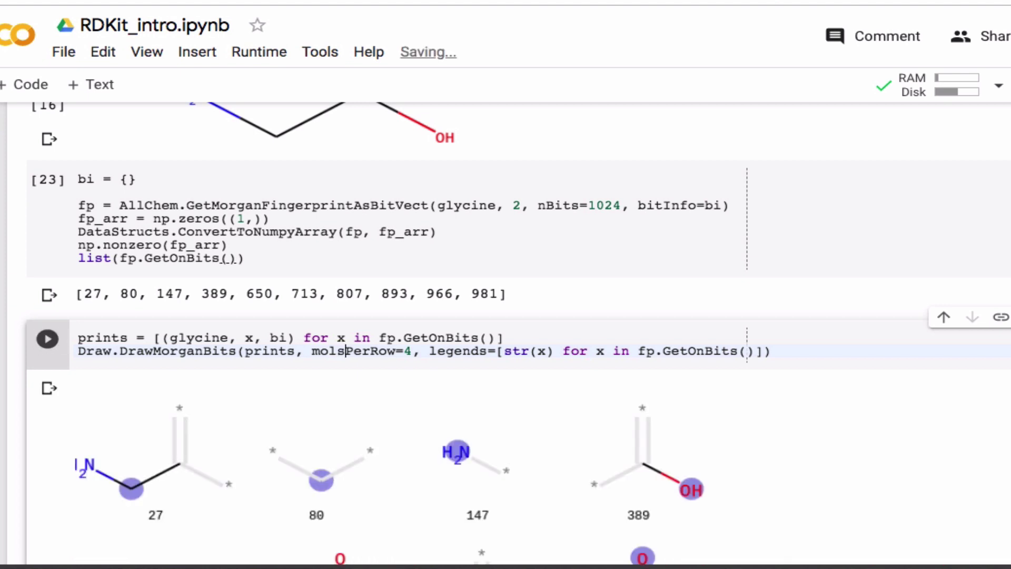
scroll(299, 370, down, 1)
scroll(299, 370, down, 1)
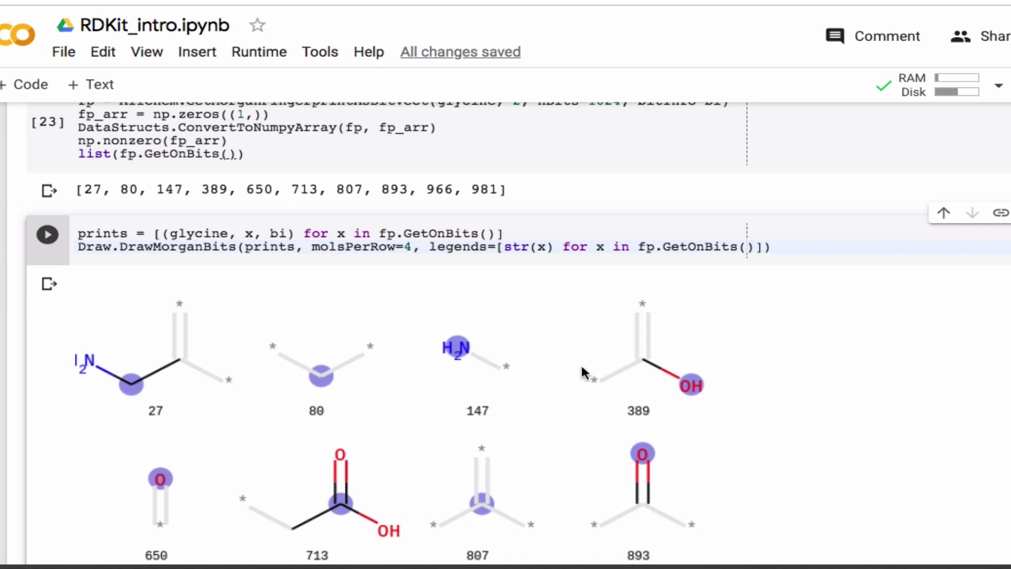
scroll(580, 363, down, 5)
scroll(581, 363, up, 2)
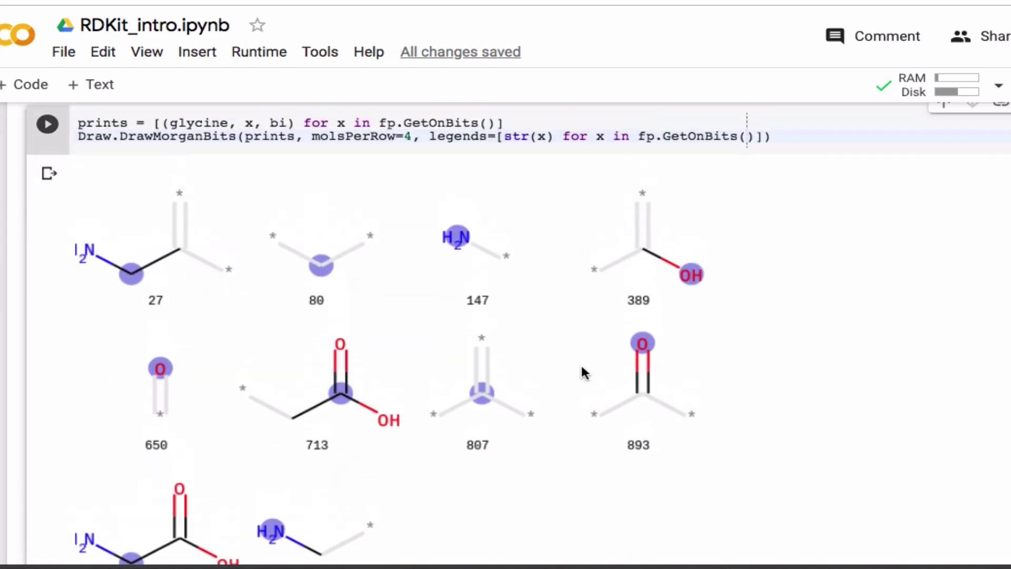
scroll(582, 372, up, 1)
scroll(584, 371, down, 2)
scroll(583, 371, up, 1)
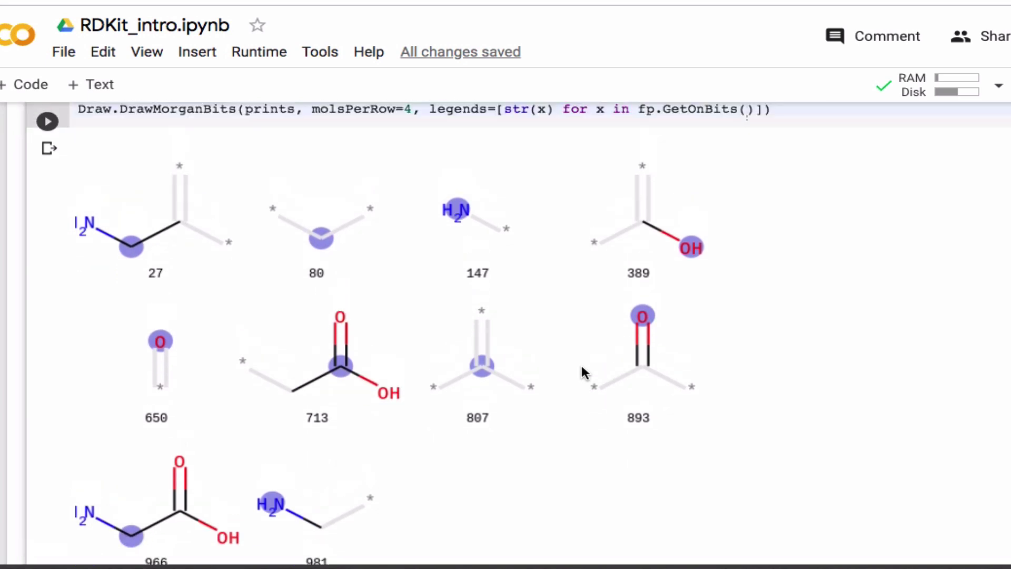
scroll(584, 371, up, 2)
scroll(582, 371, up, 1)
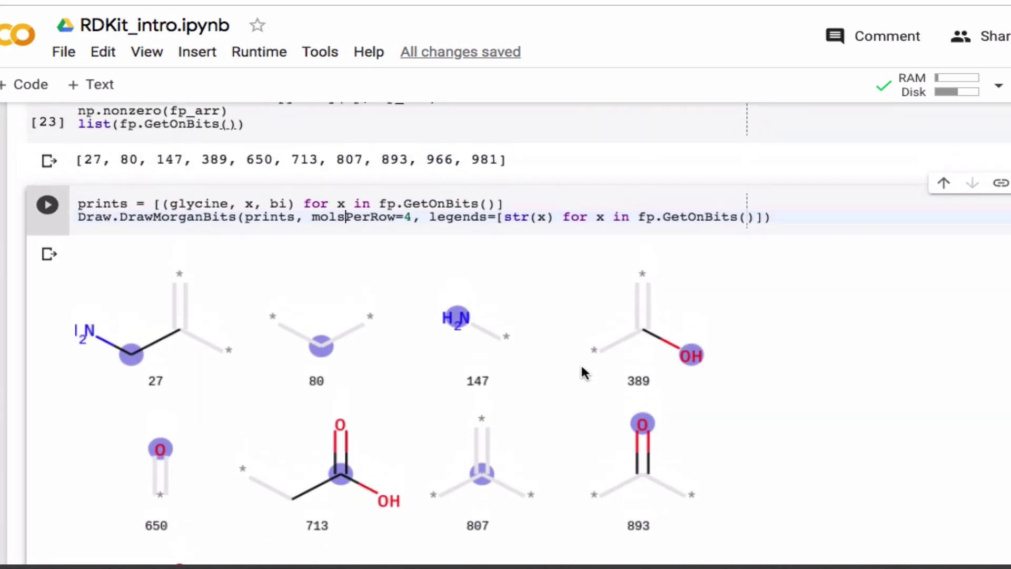
click(77, 124)
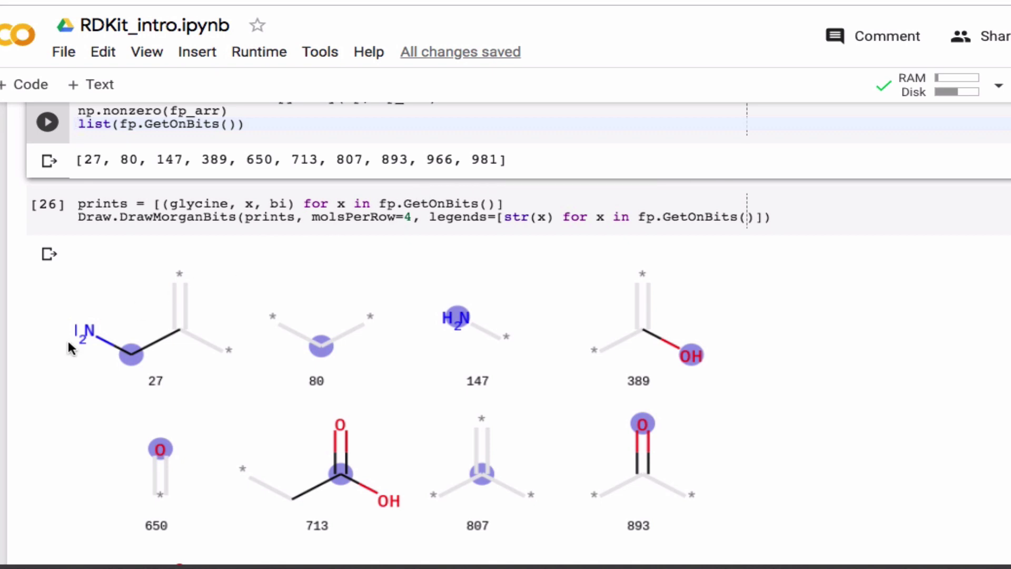
scroll(67, 339, down, 1)
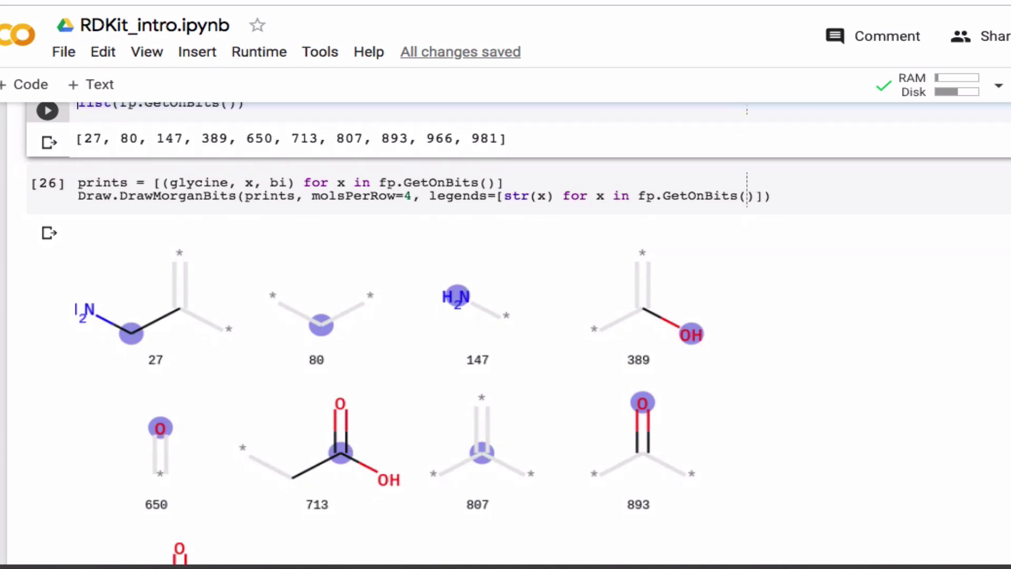
scroll(373, 365, down, 5)
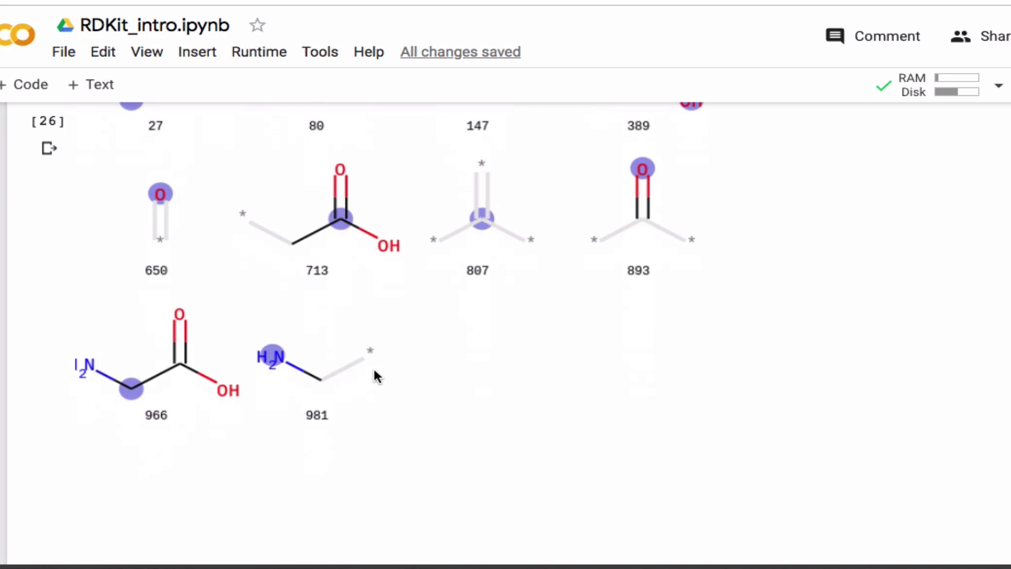
scroll(373, 366, down, 2)
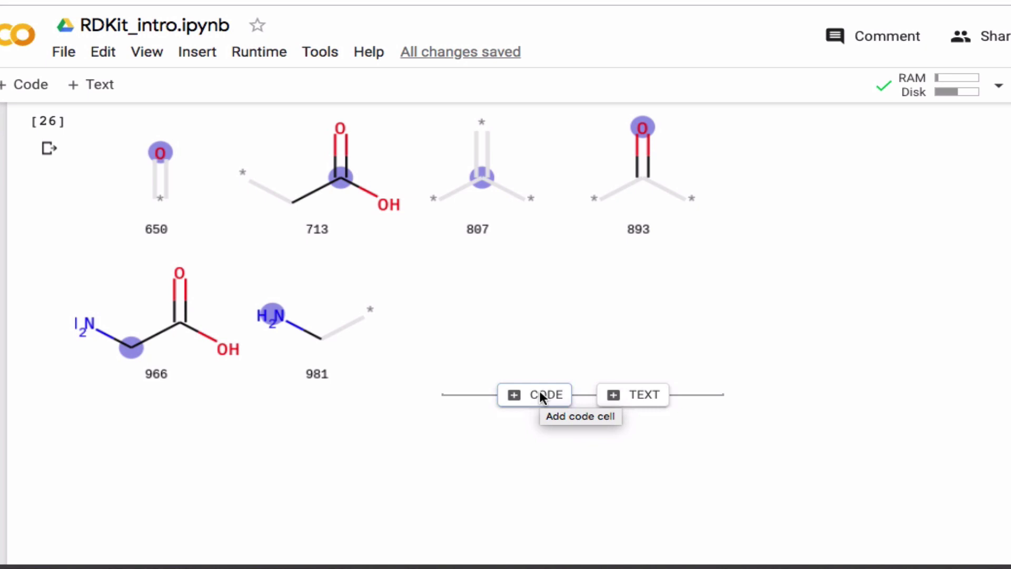
Step: Add a code cell below the bit images containing cysteine = mol_list[3]
click(539, 396)
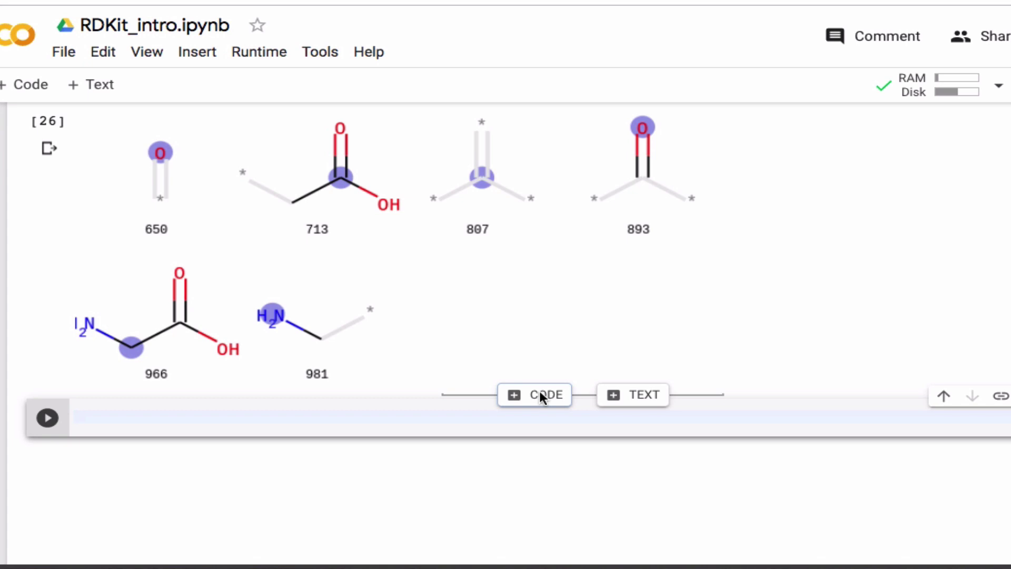
text(cystein)
text(e = )
text(mol)
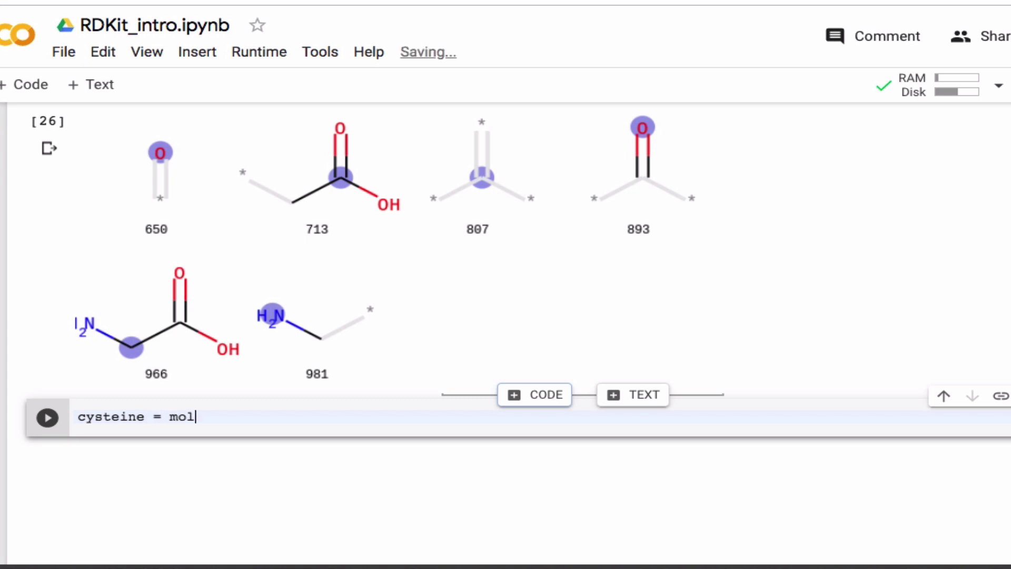
text(_list)
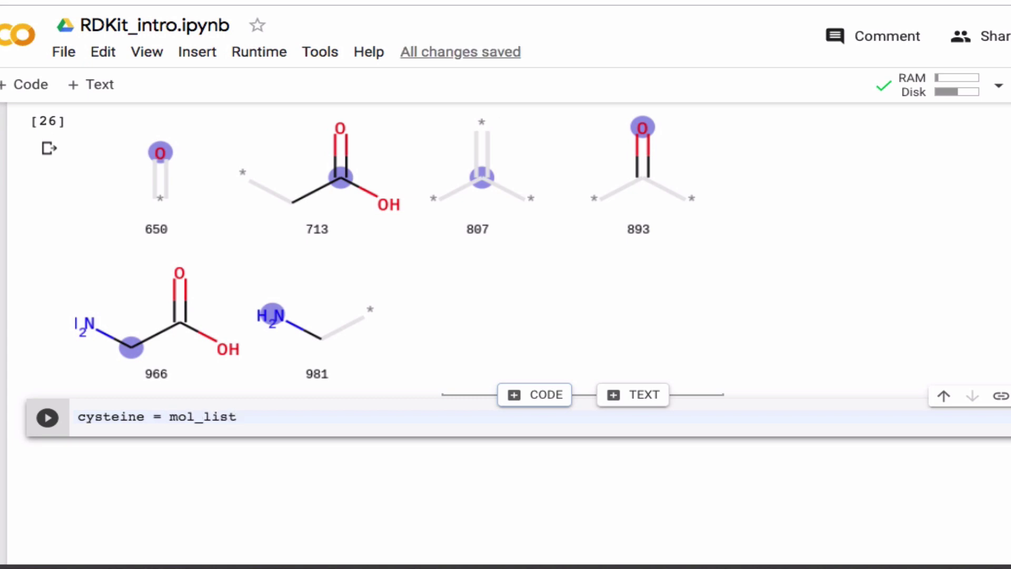
text([)
text(3)
key(Right)
key(Return)
scroll(618, 275, up, 5)
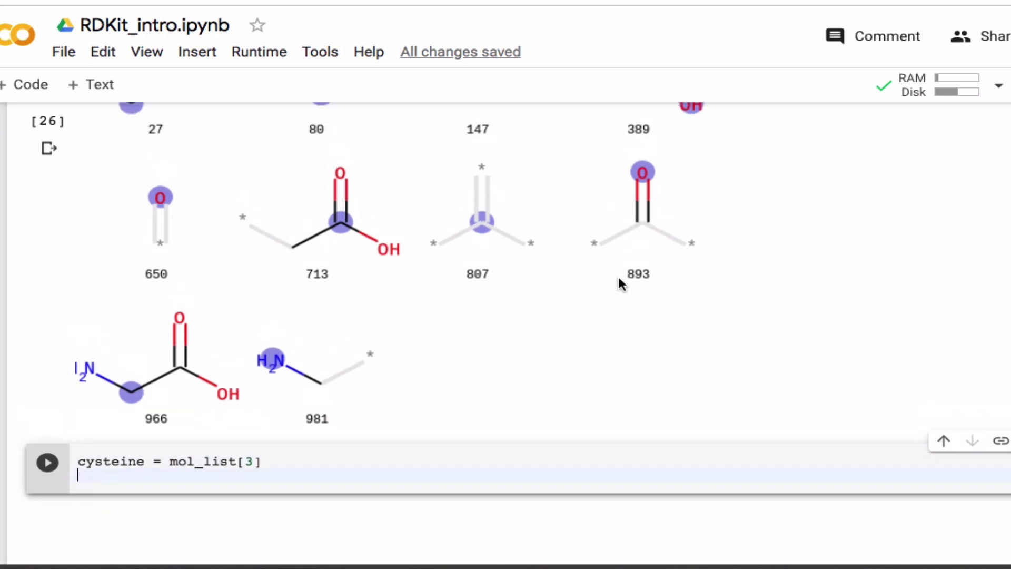
scroll(618, 274, up, 4)
scroll(617, 274, up, 3)
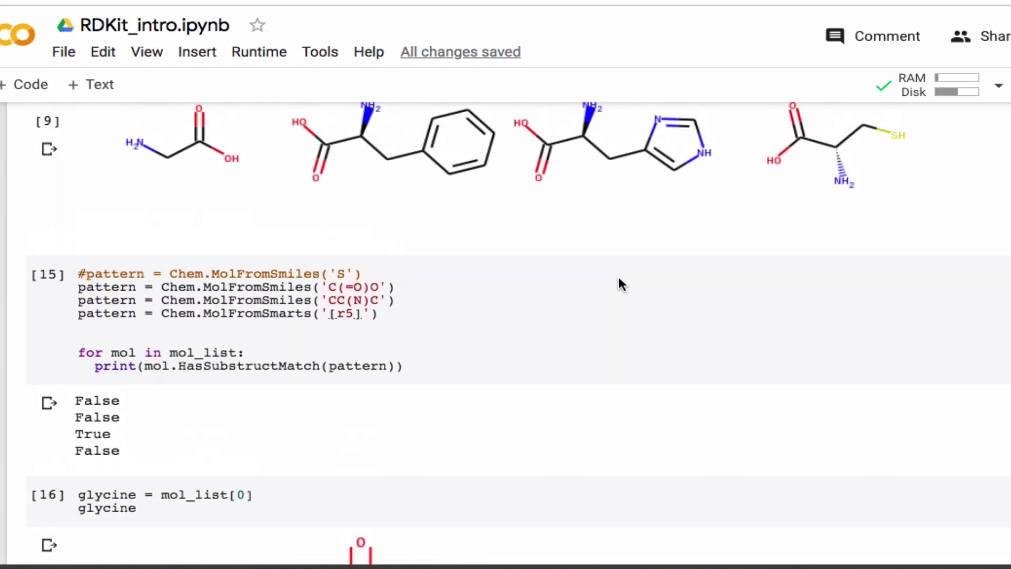
scroll(618, 275, up, 2)
scroll(618, 274, up, 2)
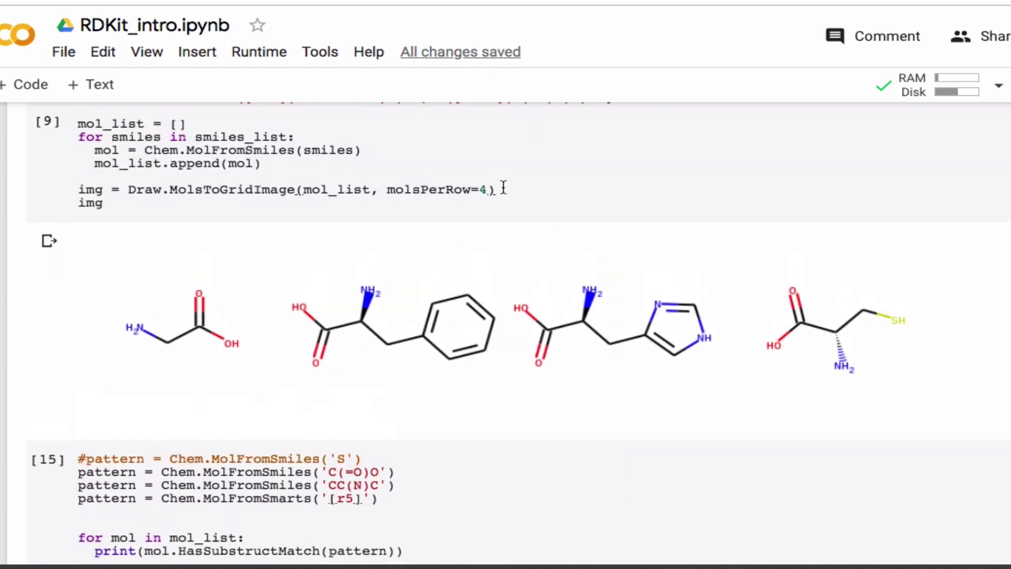
drag(495, 189, 74, 192)
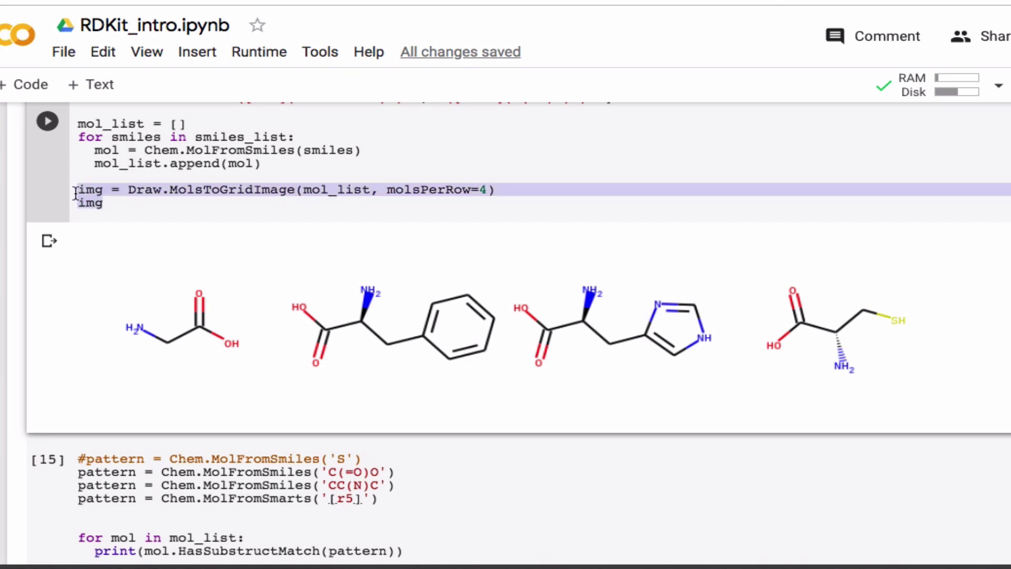
scroll(180, 392, down, 5)
scroll(181, 393, down, 5)
scroll(181, 393, down, 3)
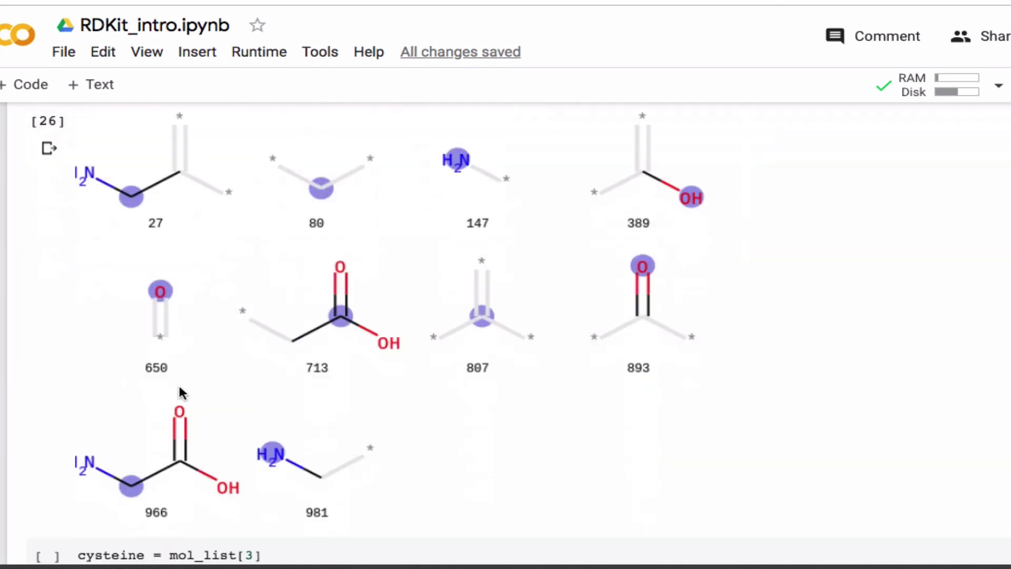
scroll(181, 393, down, 3)
scroll(180, 392, down, 1)
Step: Paste MolsToGridImage code using [glycine, cysteine] and run it to show both structures
click(272, 382)
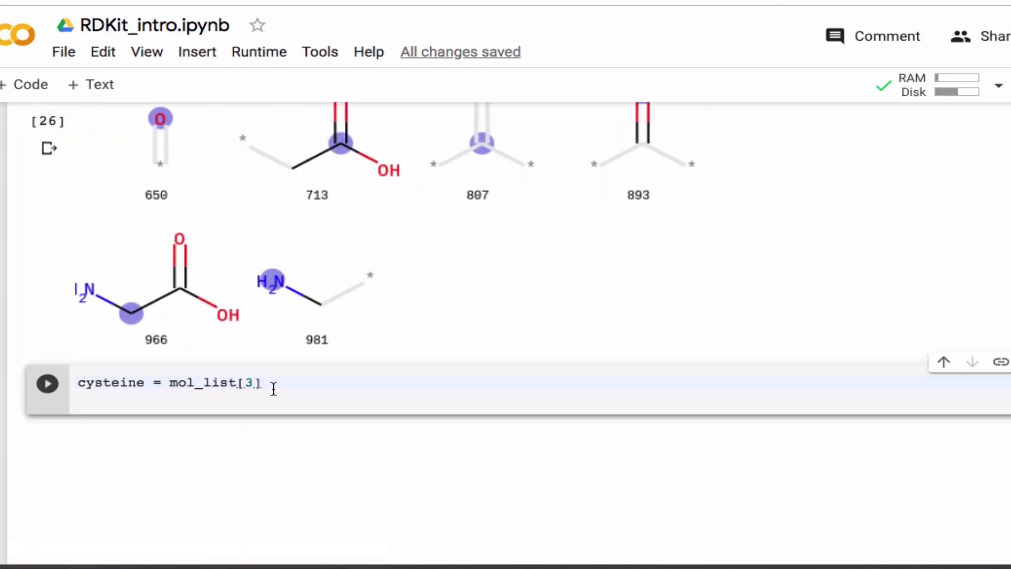
key(Return)
text(img = Draw.MolsToGridImage(mol_list, molsPerRow=4) img)
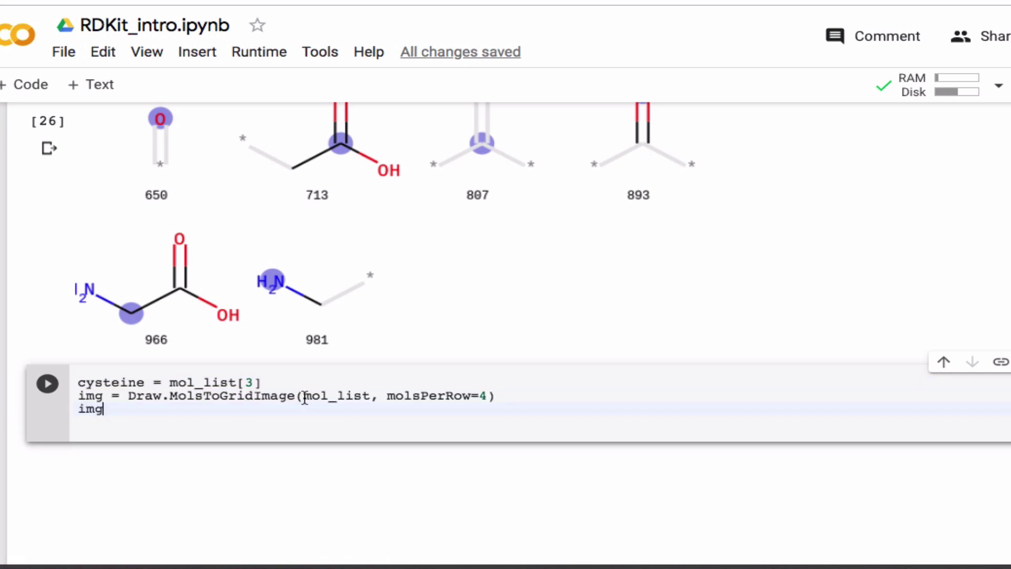
drag(304, 396, 368, 396)
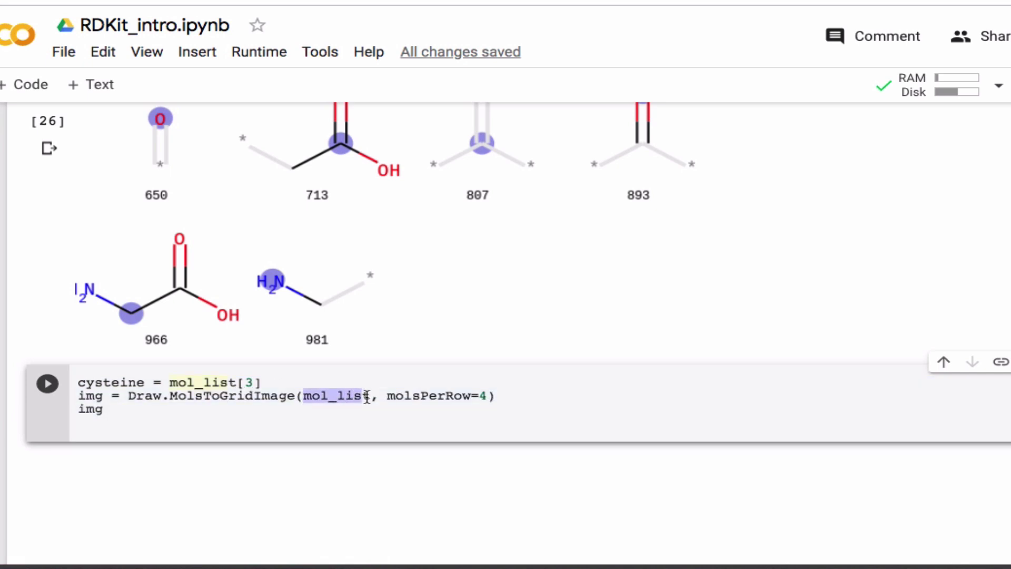
text([)
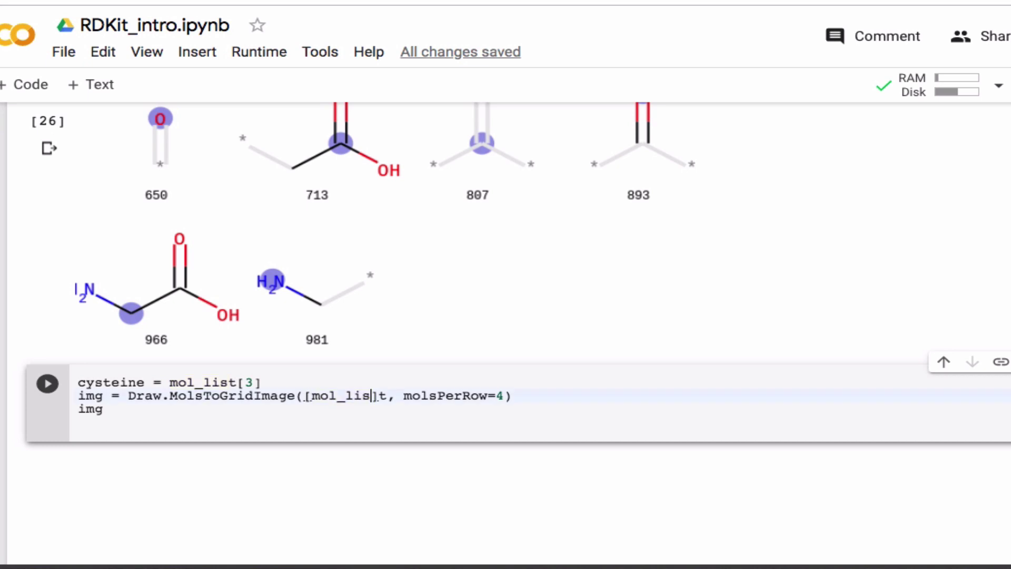
key(End)
key(BackSpace)
key(BackSpace)
key(BackSpace)
key(BackSpace)
key(BackSpace)
key(BackSpace)
key(BackSpace)
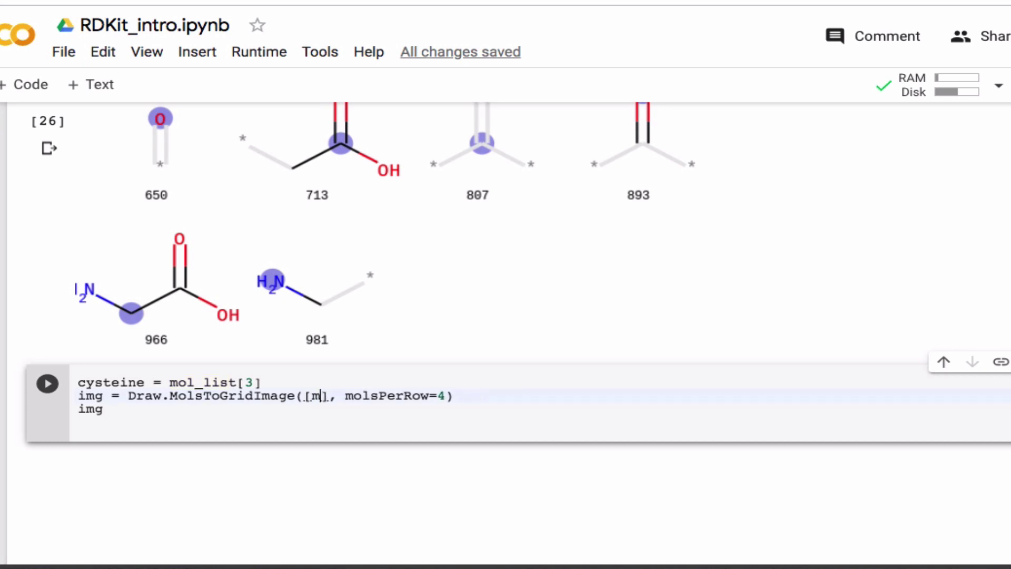
key(BackSpace)
text(glycine, )
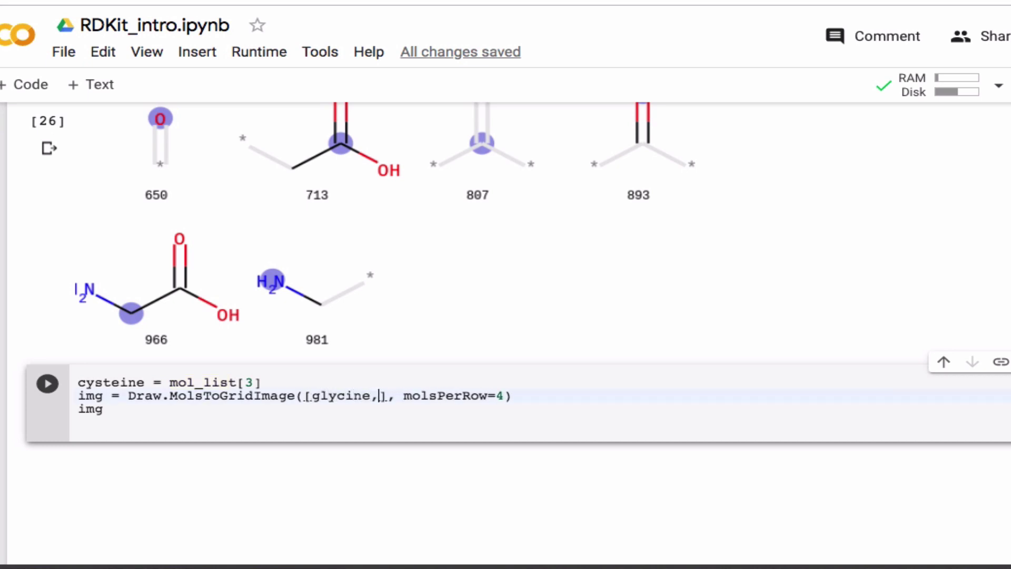
text(cyste)
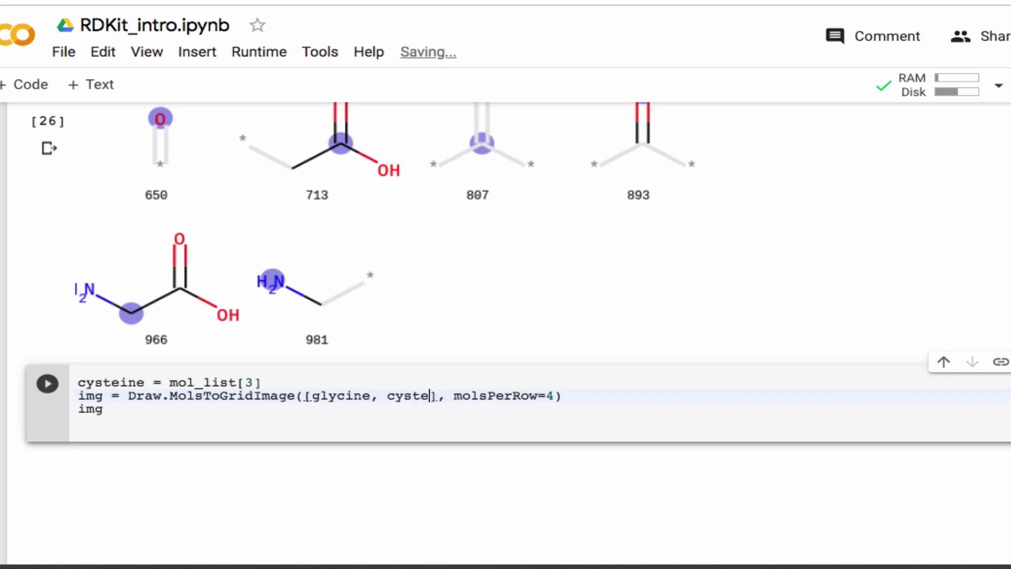
text(ine)
key(shift+Return)
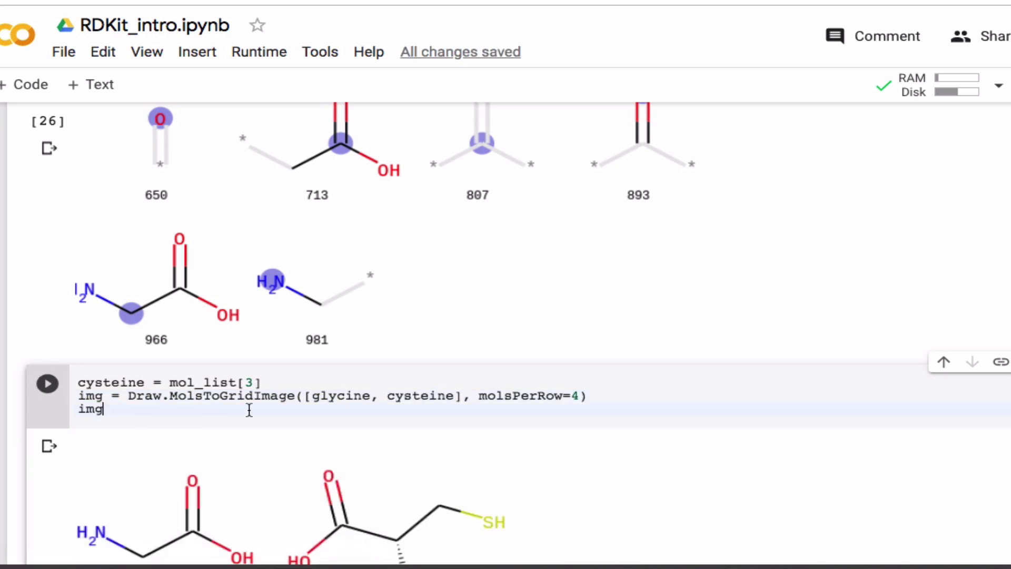
scroll(248, 410, down, 1)
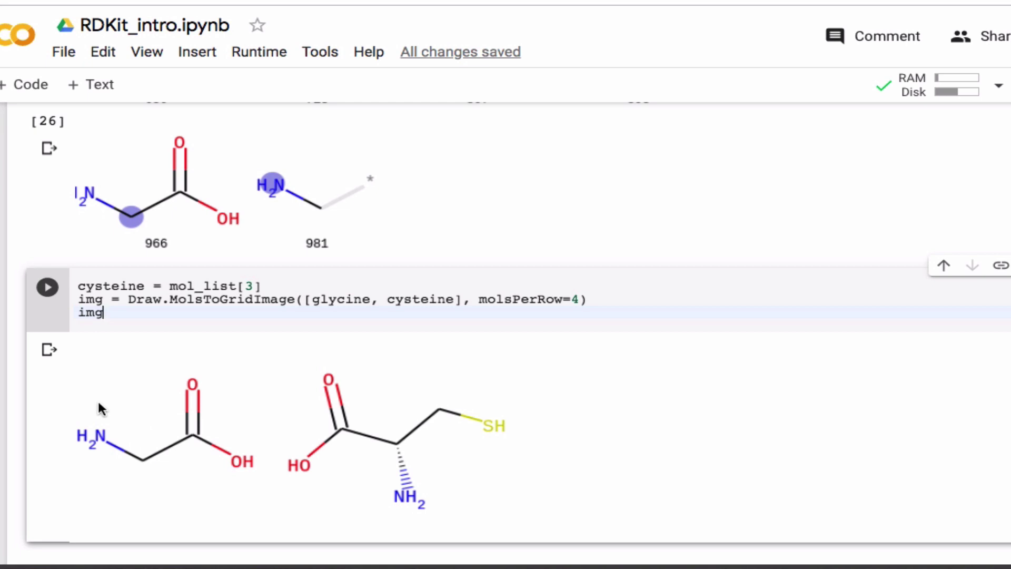
scroll(109, 444, down, 2)
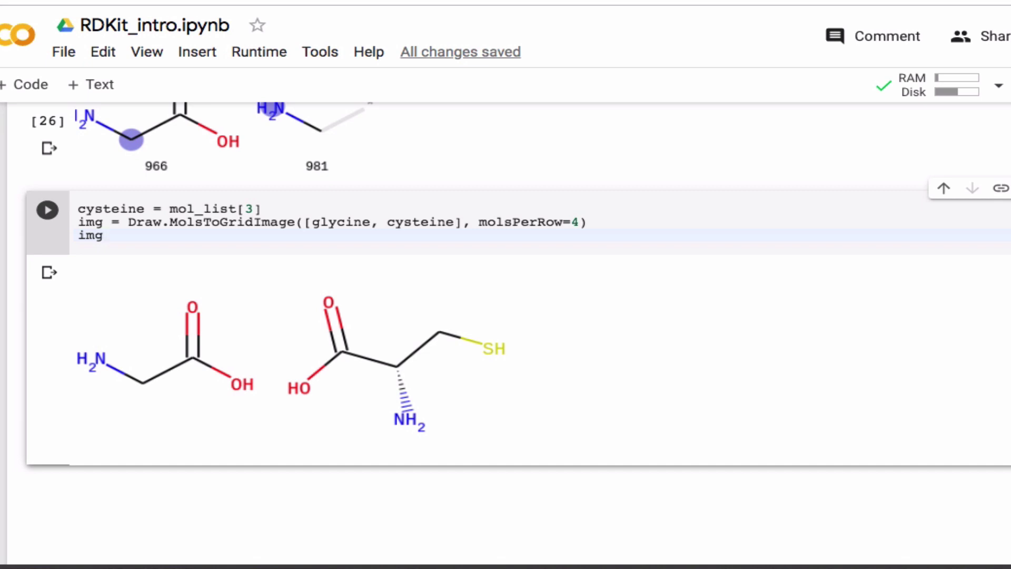
scroll(238, 360, up, 5)
scroll(238, 359, up, 2)
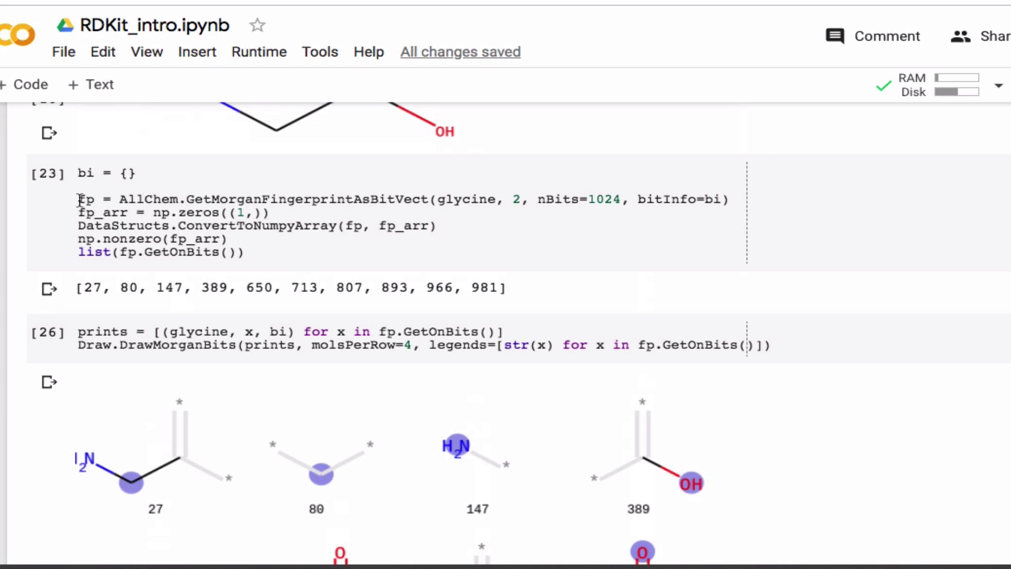
drag(79, 199, 743, 200)
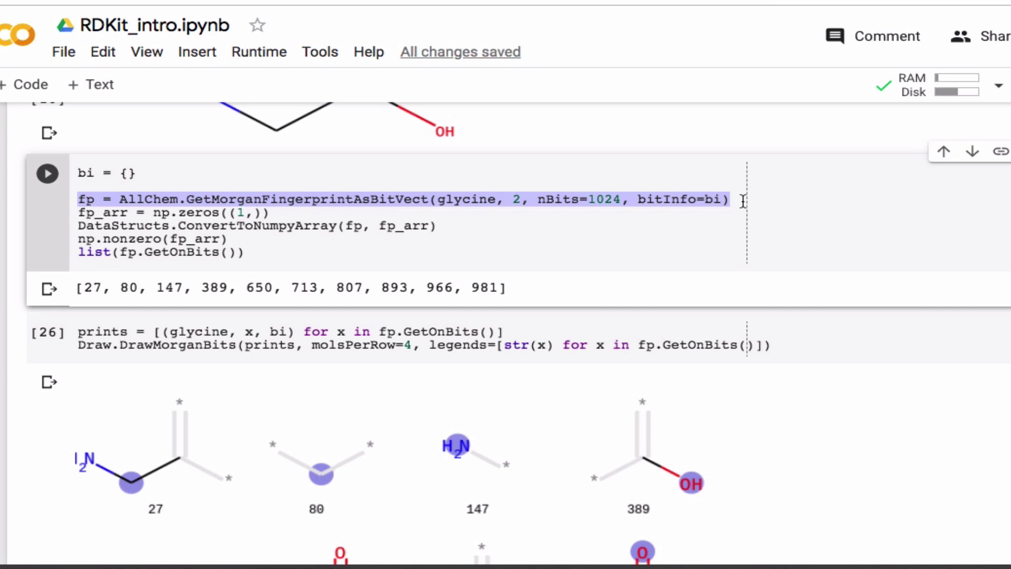
scroll(415, 303, down, 3)
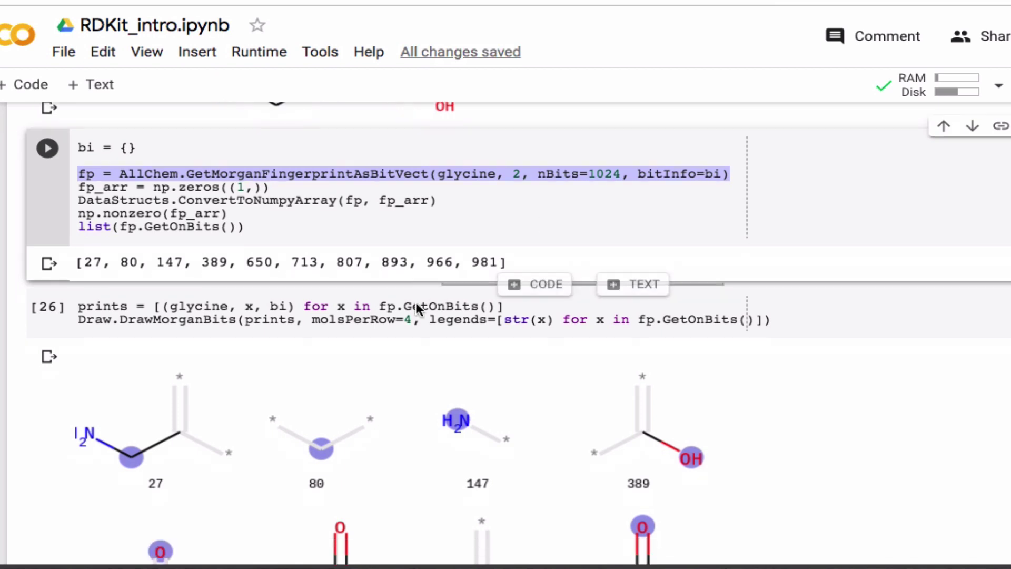
scroll(415, 301, down, 5)
scroll(415, 302, down, 4)
scroll(415, 302, down, 3)
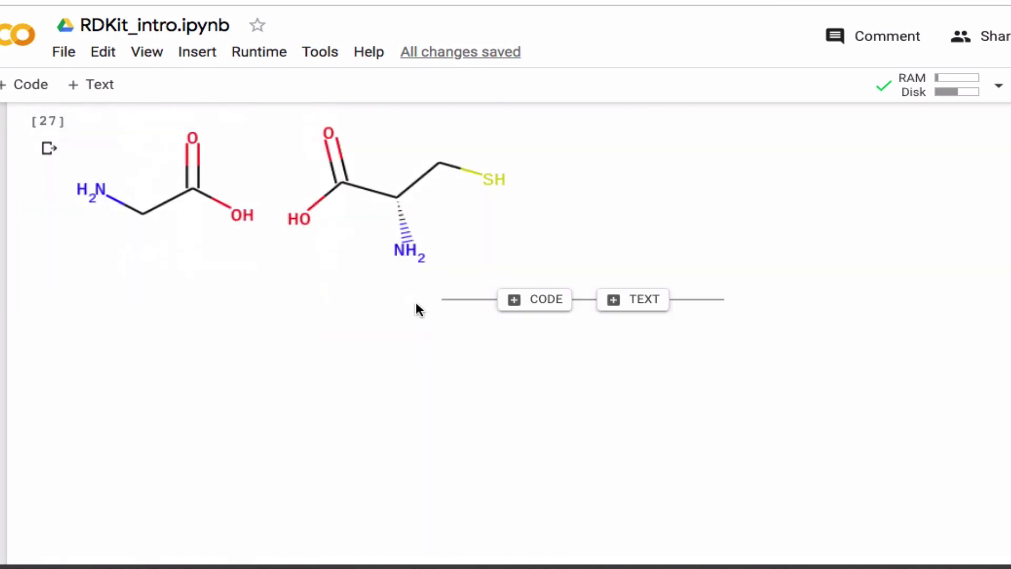
Step: In a new cell, paste the fingerprint line as fp2 for cystein and start a print line
click(522, 307)
text(fp = AllChem.GetMorganFingerprintAsBitVect(glycine, 2, nBits=1024, bitInfo=bi))
click(94, 321)
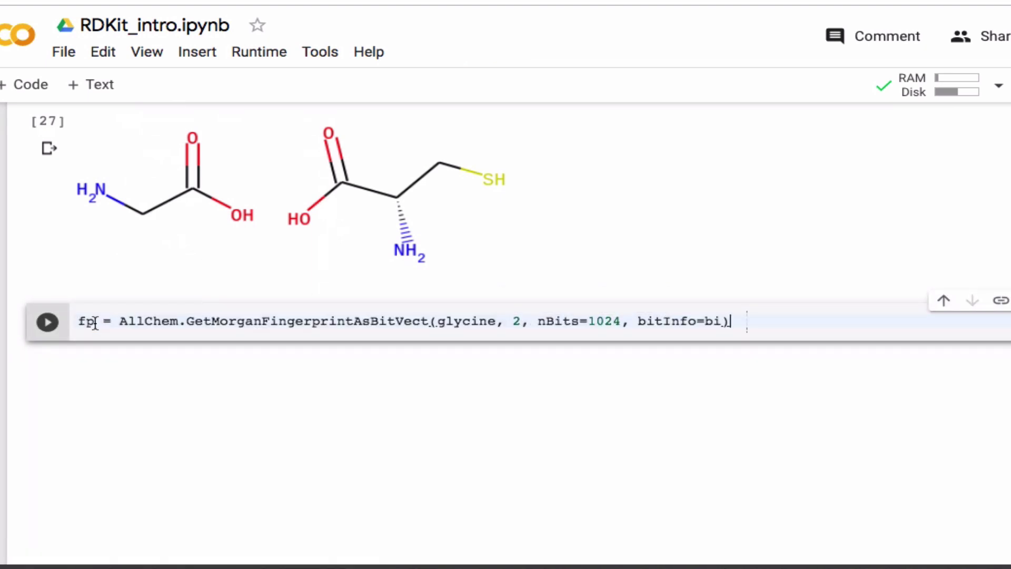
text(2)
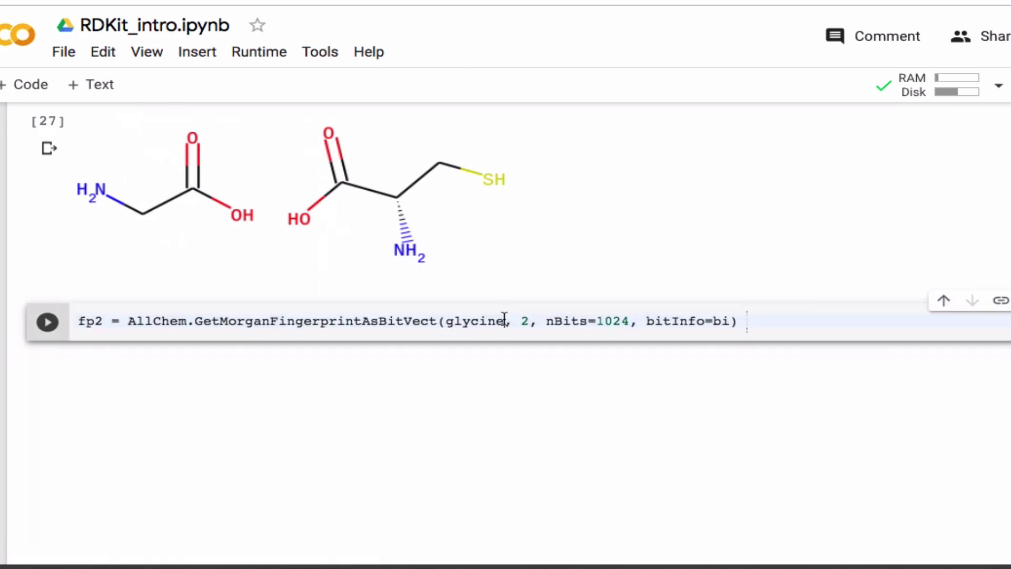
drag(503, 321, 444, 321)
text(cystein)
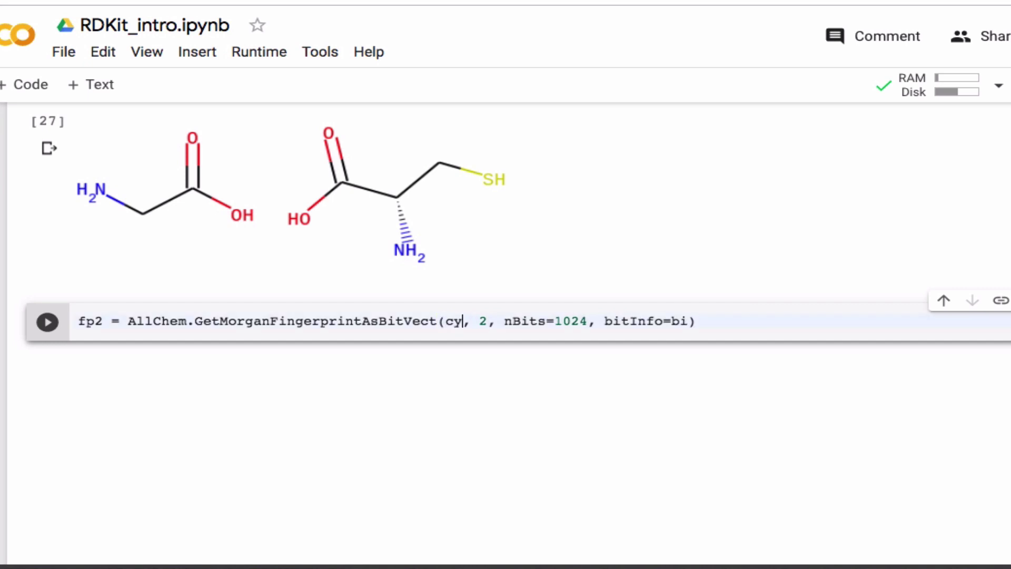
click(747, 321)
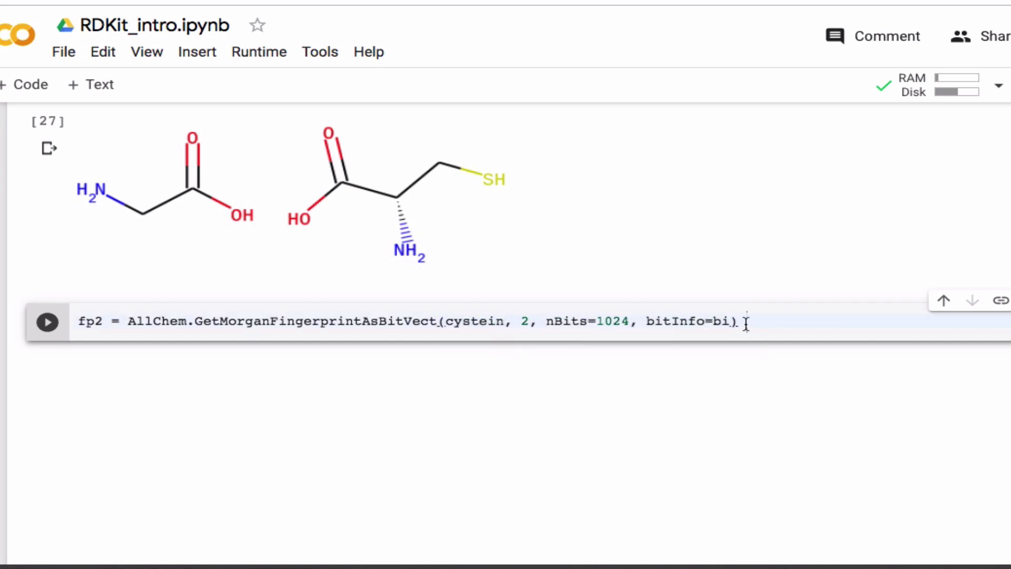
key(Return)
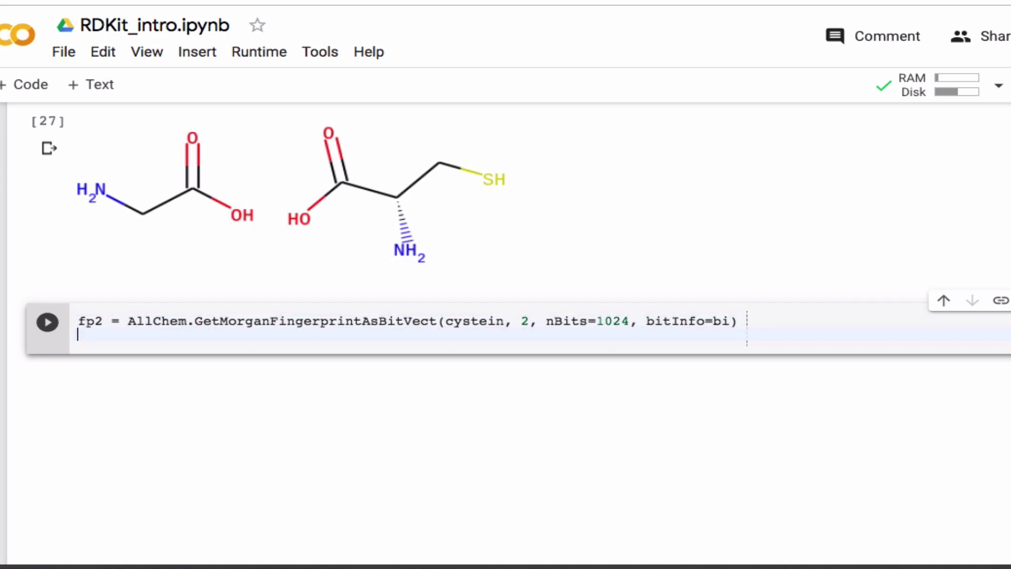
text(print)
scroll(508, 300, up, 5)
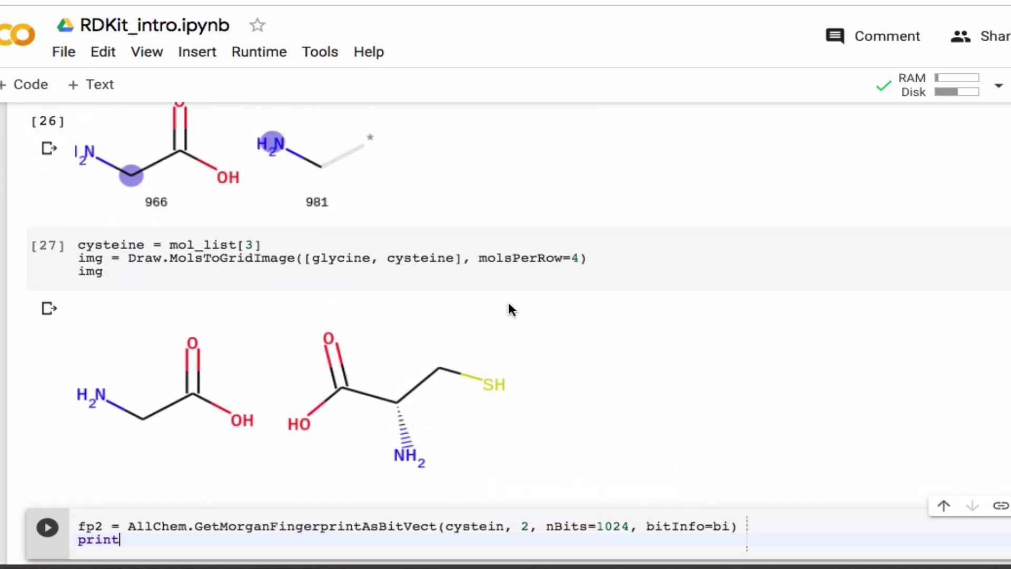
scroll(507, 300, up, 3)
scroll(507, 300, up, 3)
scroll(508, 301, up, 3)
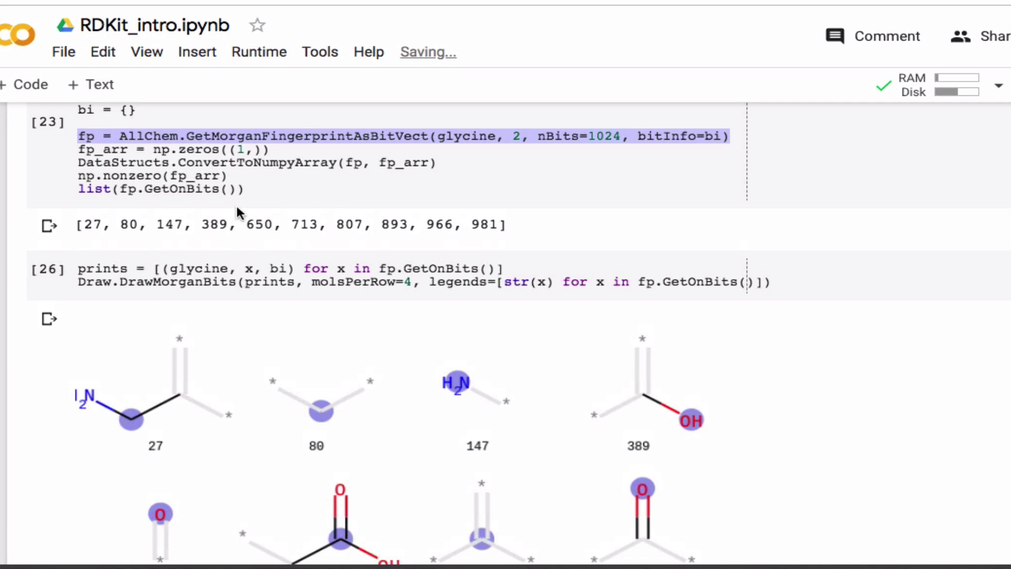
drag(245, 190, 69, 200)
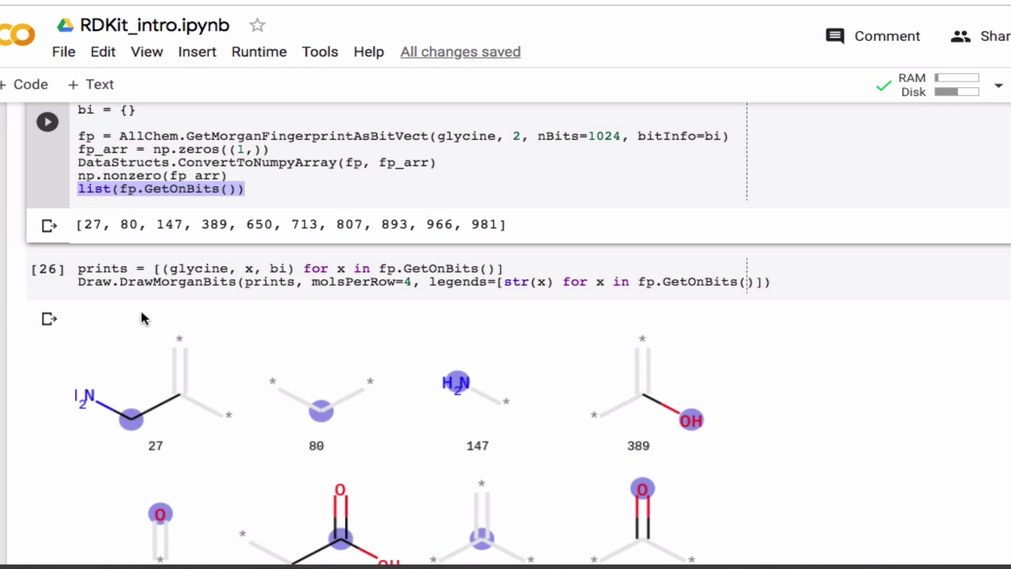
scroll(142, 317, down, 4)
scroll(142, 317, down, 4)
scroll(142, 317, down, 3)
scroll(142, 317, down, 2)
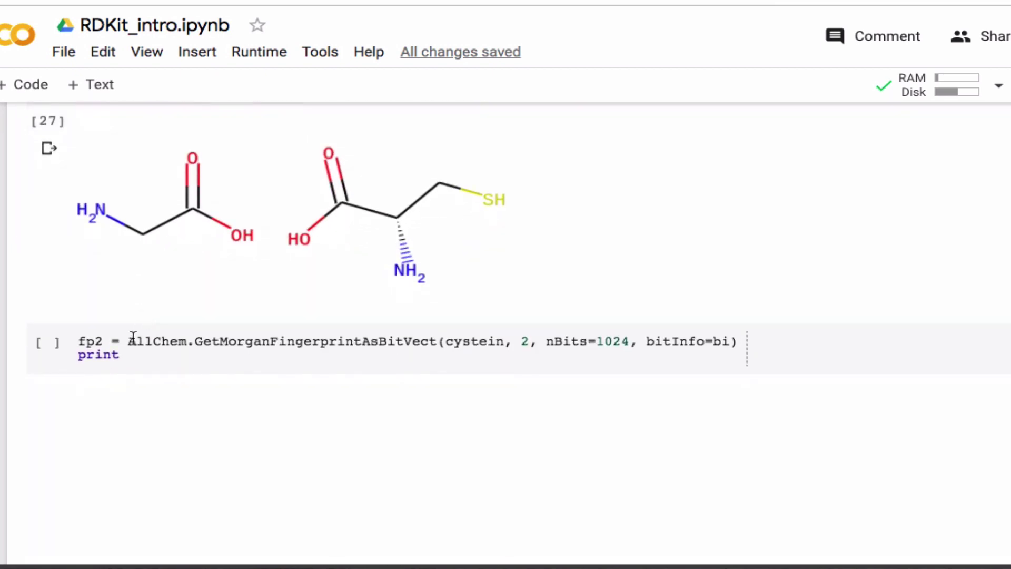
Step: Print list(fp2.GetOnBits()), fixing 'cystein' to 'cysteine' so bits 1, 48, 80…902 appear
click(133, 347)
text((list(fp.GetOnBits())
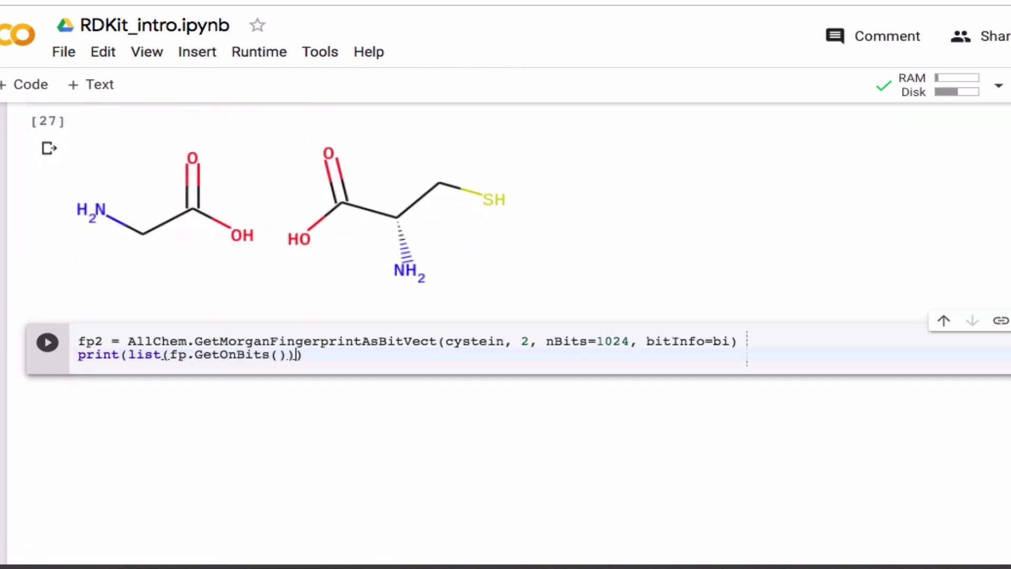
key(Left)
key(Left)
key(Left)
key(Left)
key(Left)
key(Left)
text(2)
key(shift+Return)
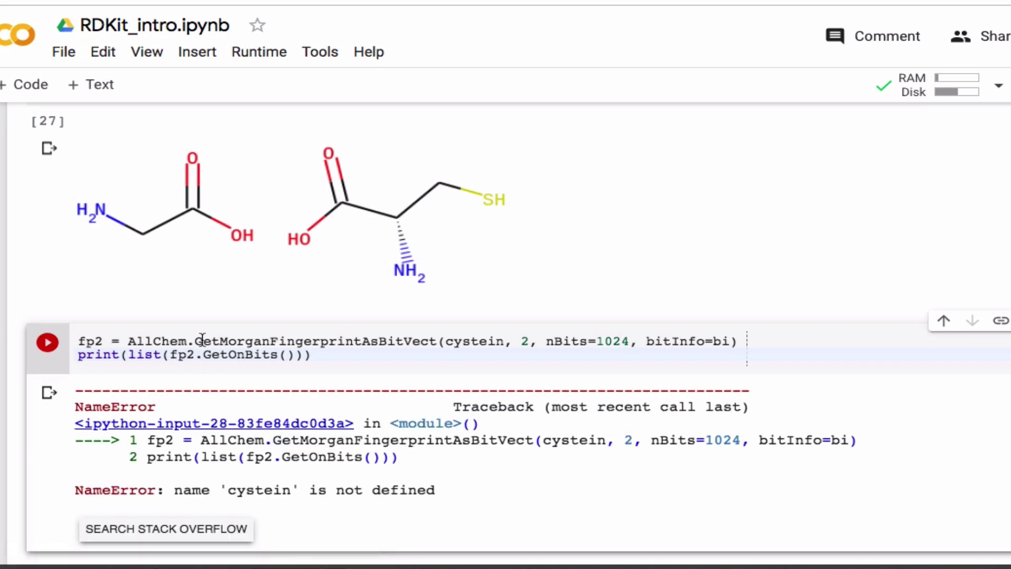
click(512, 342)
text(e)
key(shift+Return)
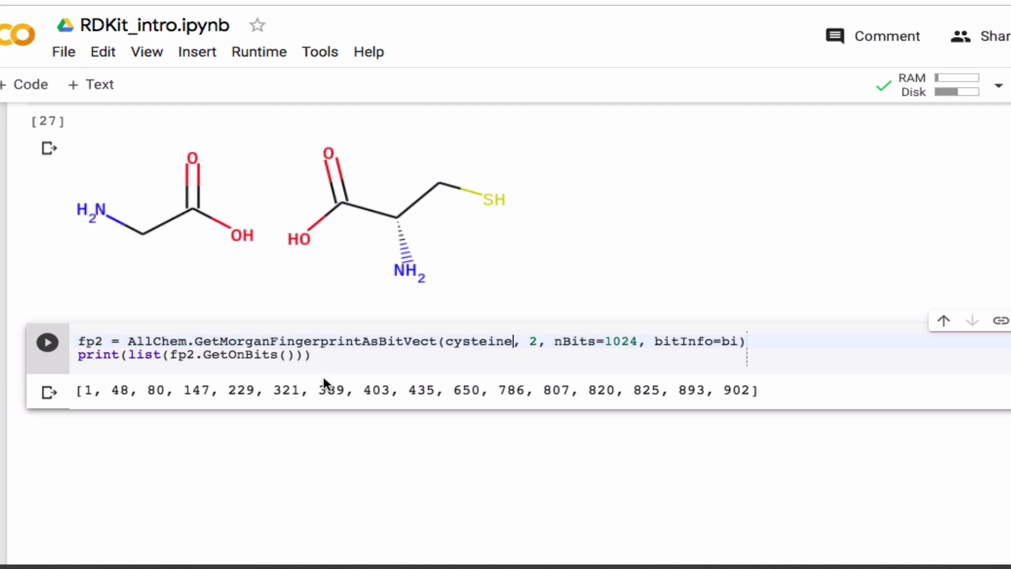
Step: Save the notebook and add a 'cys' label to the cysteine on-bit print
key(ctrl+s)
click(129, 355)
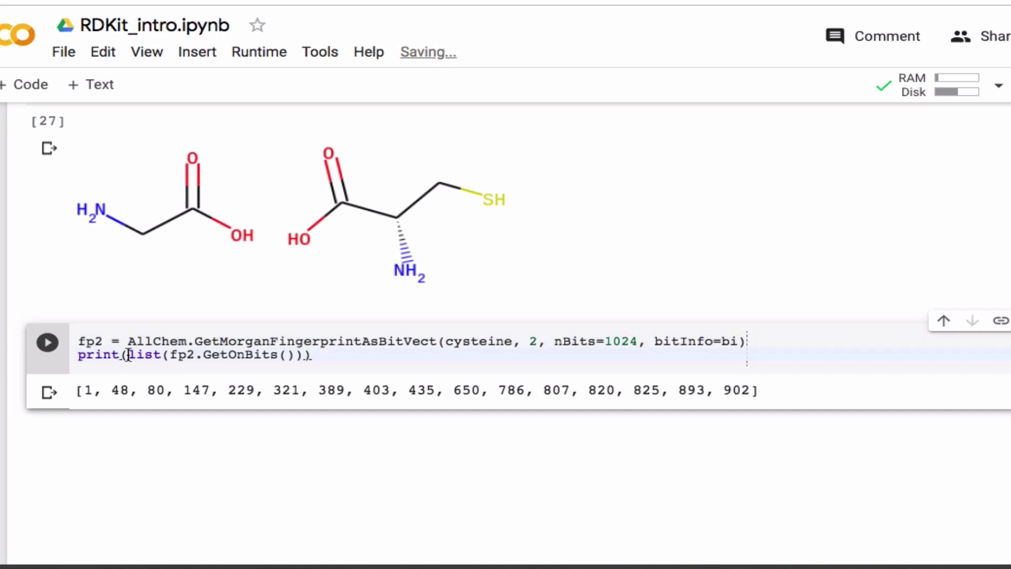
text('',)
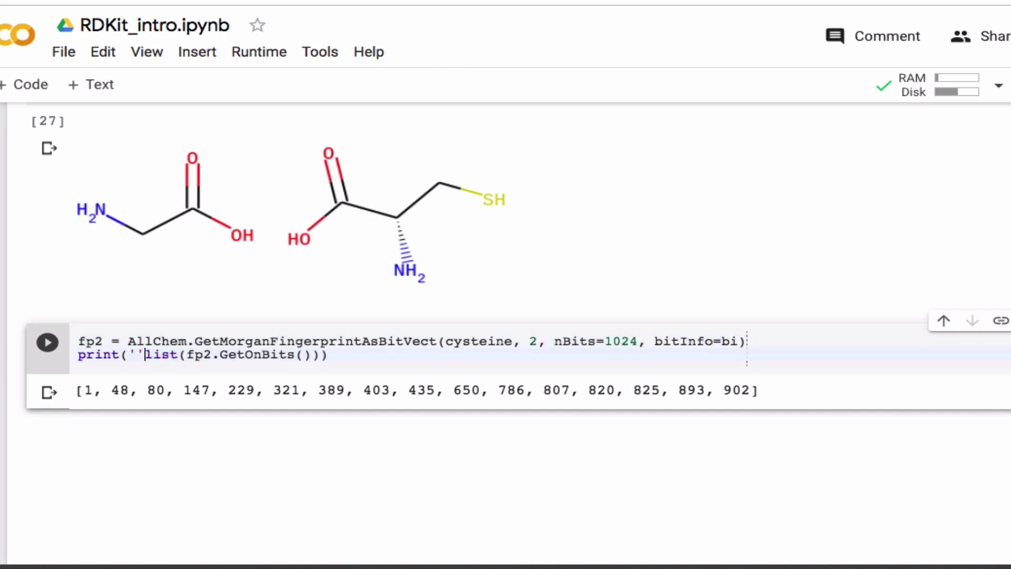
key(Left)
key(Left)
key(Left)
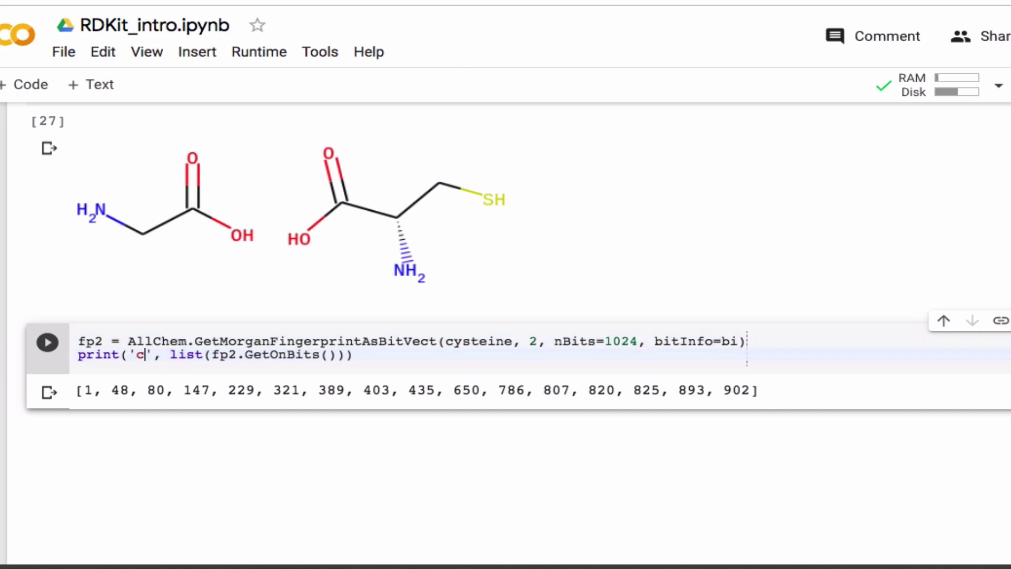
text(cys)
Step: Copy the print line as a 'gly' line using fp, run both lists, and save
drag(370, 355, 79, 355)
key(ctrl+c)
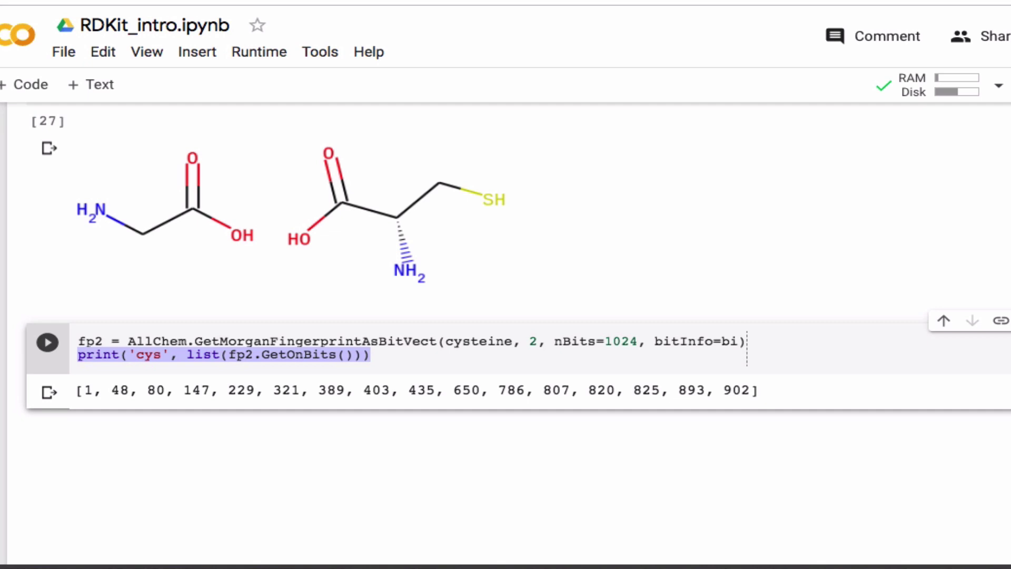
click(380, 357)
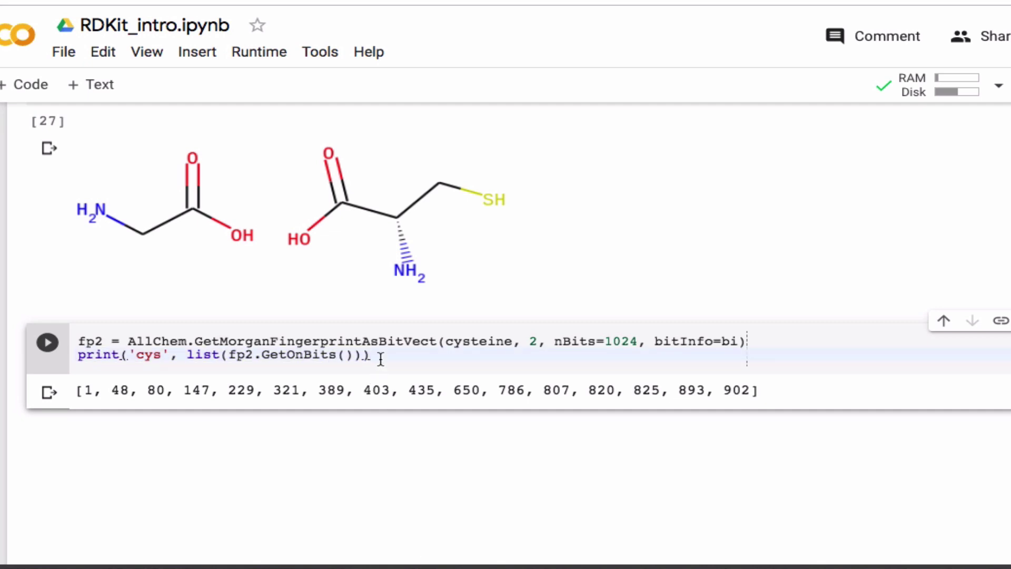
key(Return)
key(ctrl+v)
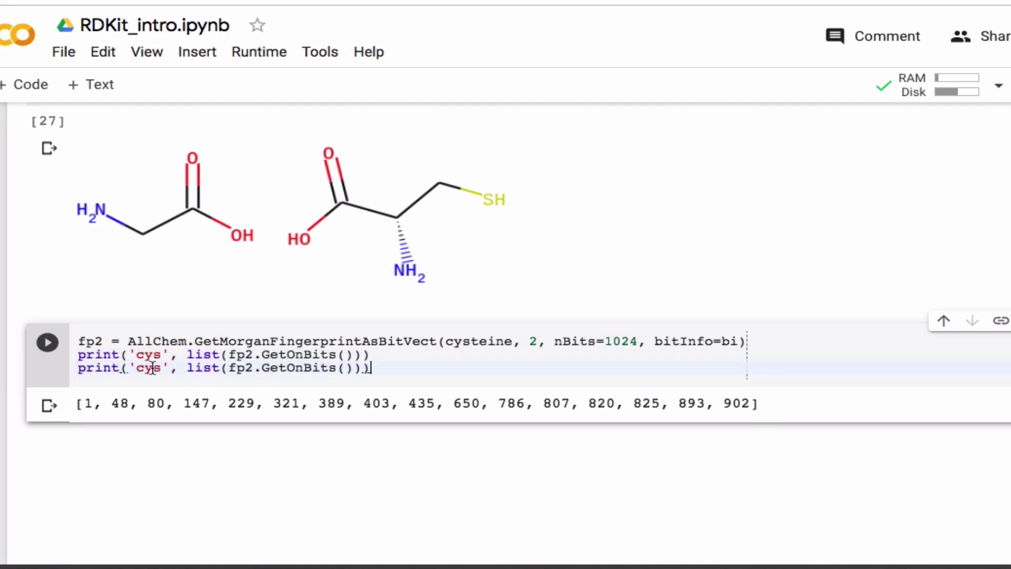
click(161, 367)
key(BackSpace)
key(BackSpace)
key(BackSpace)
text(gl)
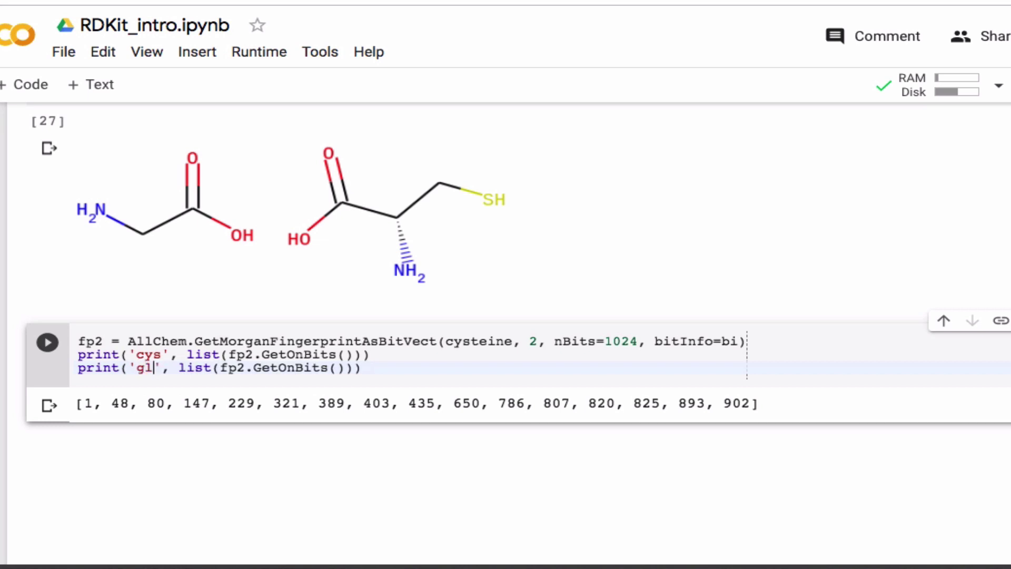
text(y)
key(Right)
key(Right)
key(Right)
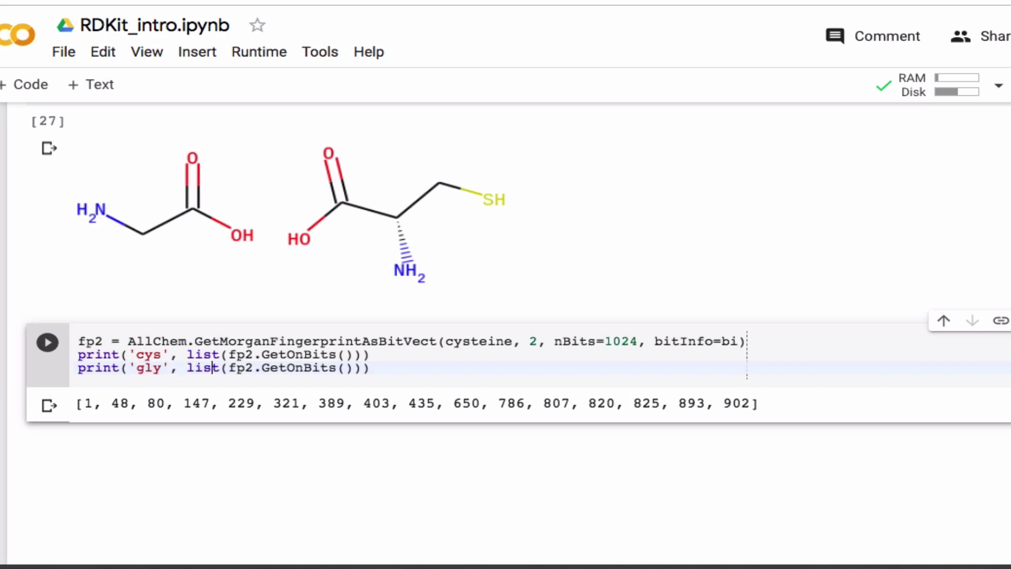
key(Right)
key(Right)
key(Right)
key(BackSpace)
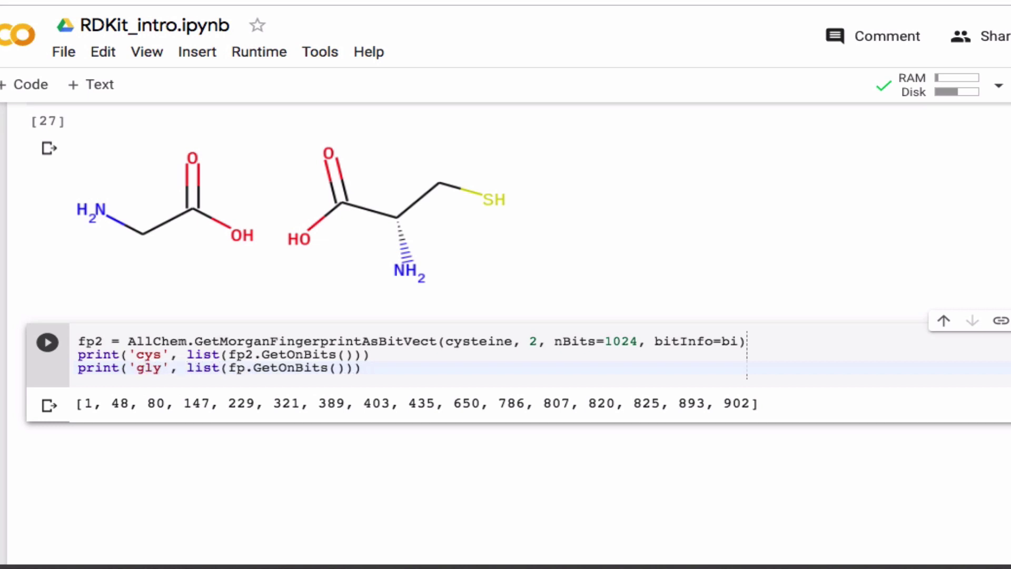
key(ctrl+Return)
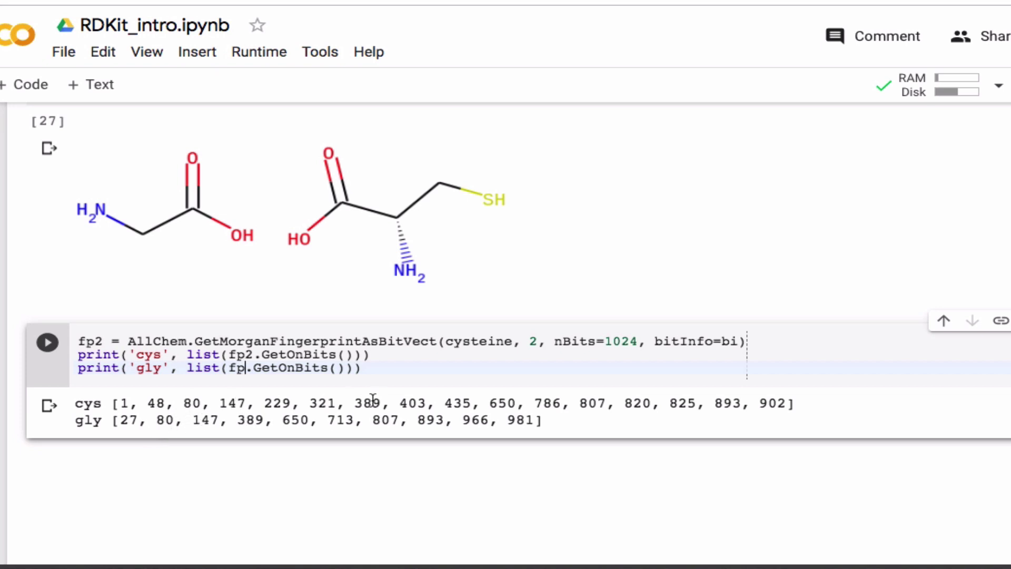
key(ctrl+s)
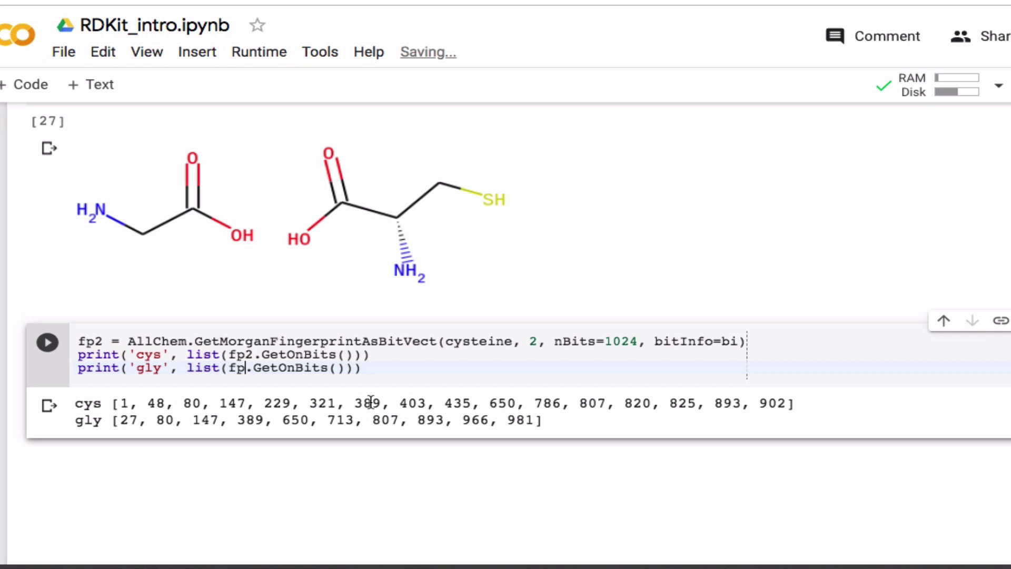
Step: Start a common line below the prints by pasting the cysteine bit-list expression
click(375, 367)
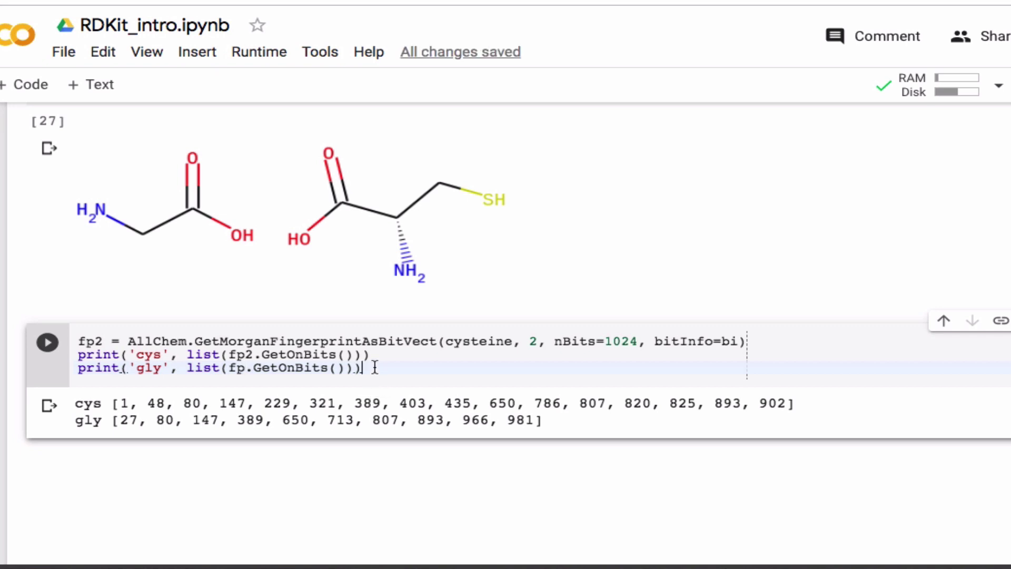
key(Return)
key(Return)
text(cooso)
key(BackSpace)
key(BackSpace)
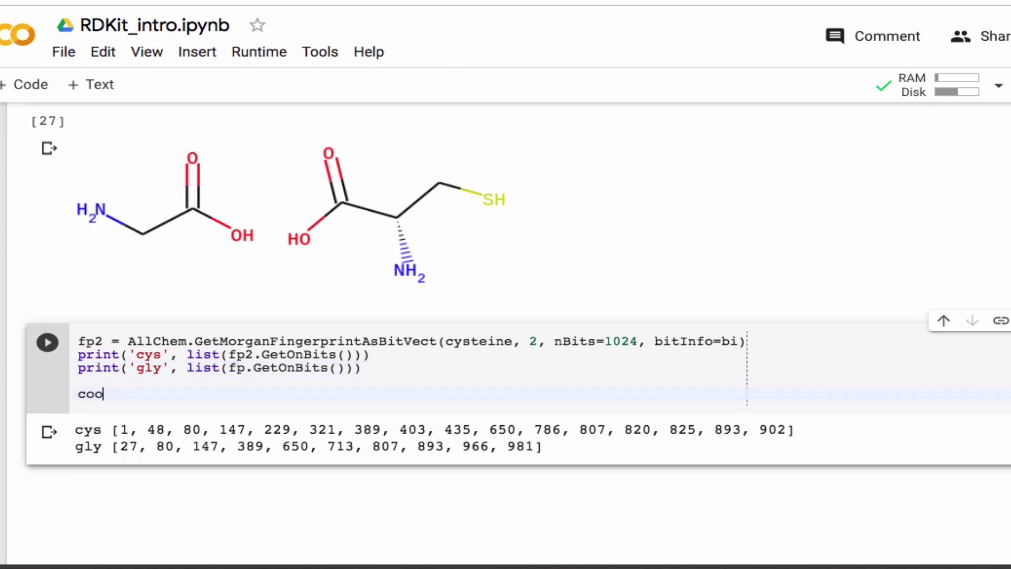
key(BackSpace)
text(mmon)
drag(188, 354, 362, 355)
key(ctrl+c)
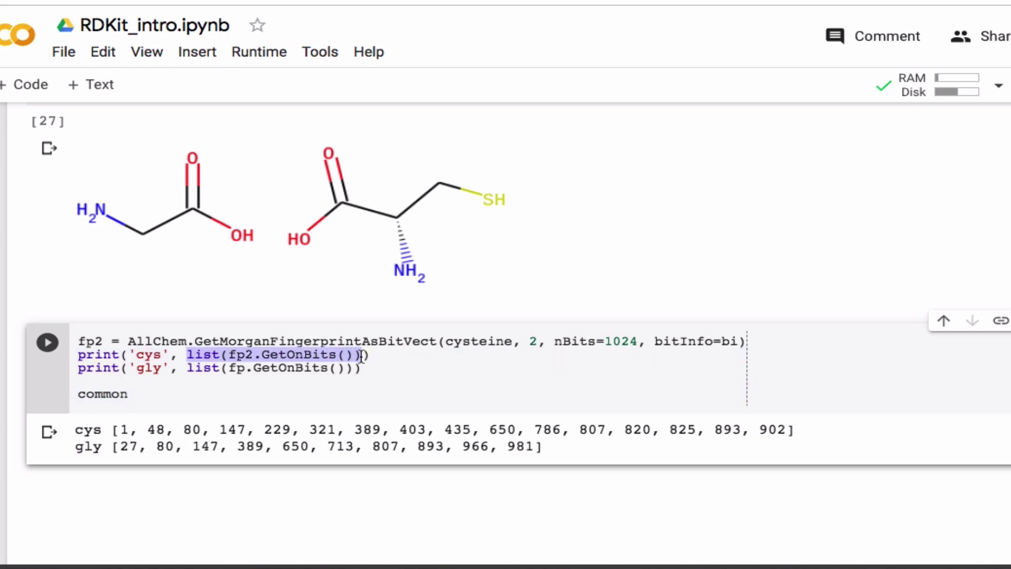
click(208, 386)
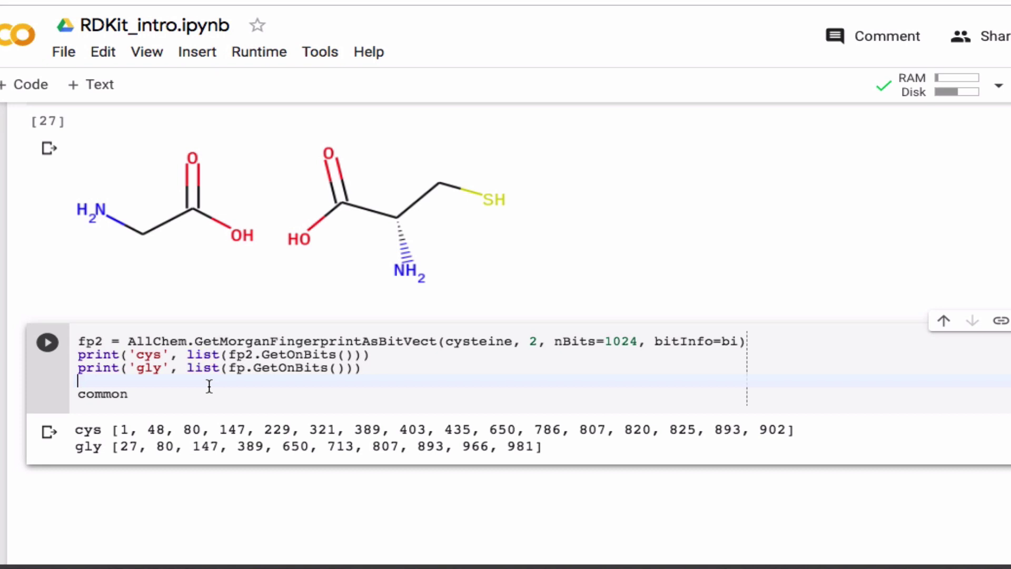
text(=)
key(ctrl+v)
Step: Build common = set(fp2.GetOnBits()) & set(fp.GetOnBits())
double_click(167, 393)
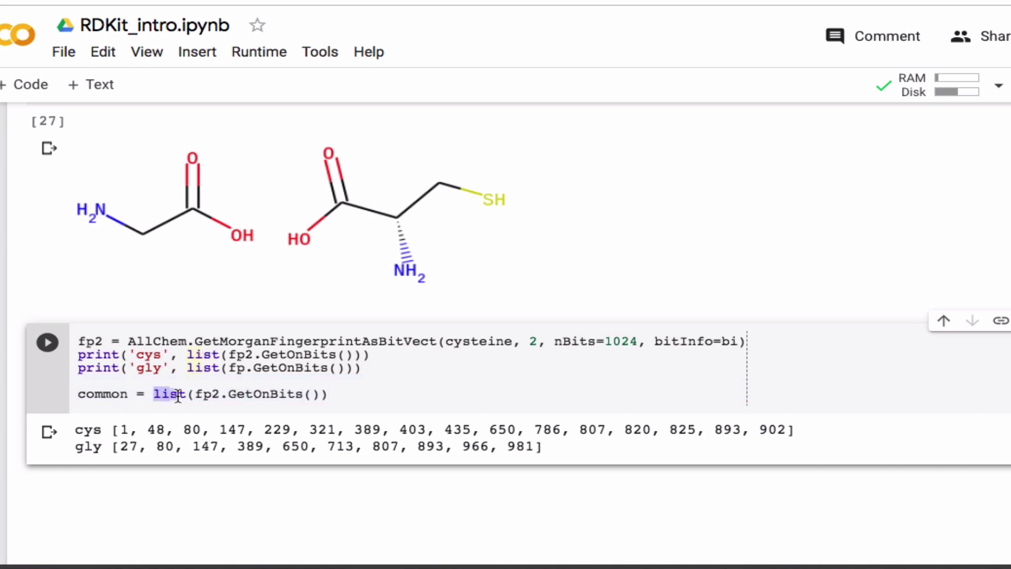
text(set)
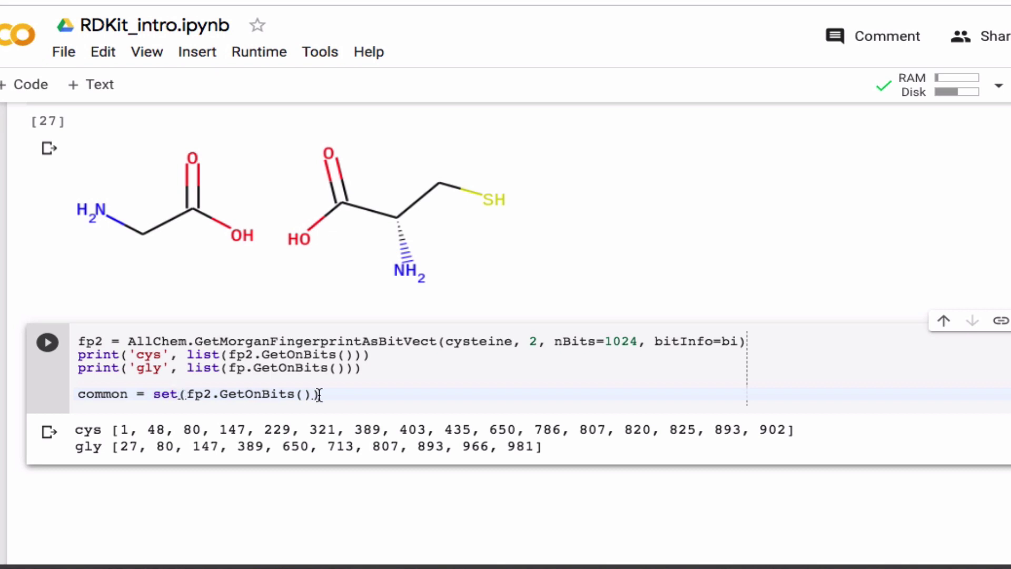
drag(321, 394, 156, 394)
key(ctrl+c)
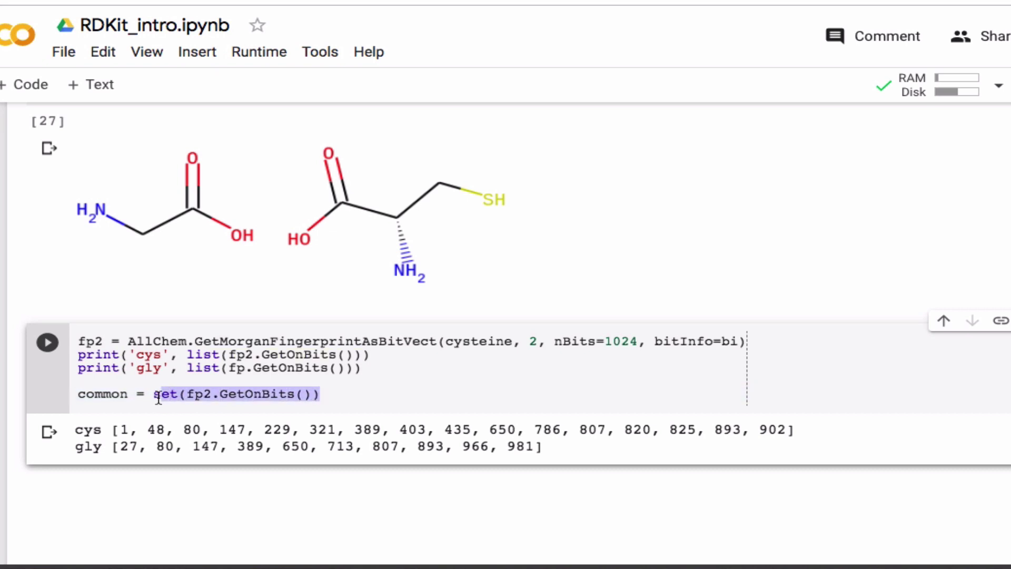
click(345, 394)
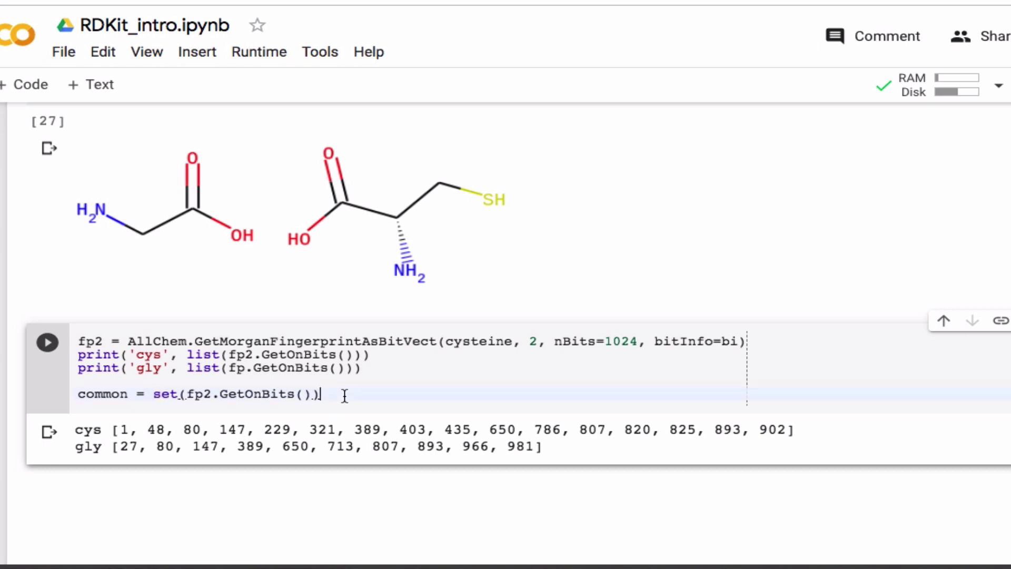
text( &)
key(ctrl+v)
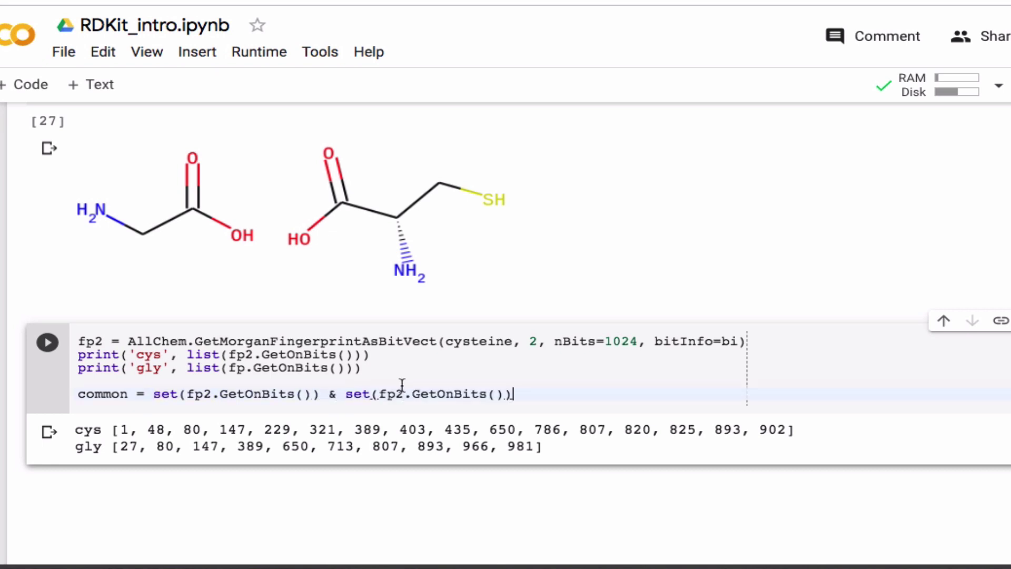
click(402, 393)
key(BackSpace)
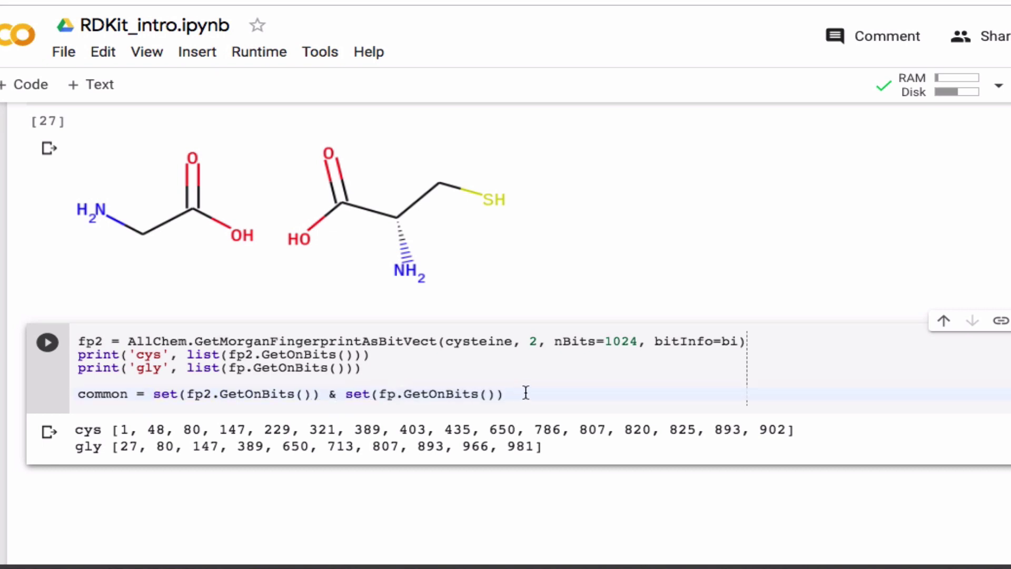
click(522, 393)
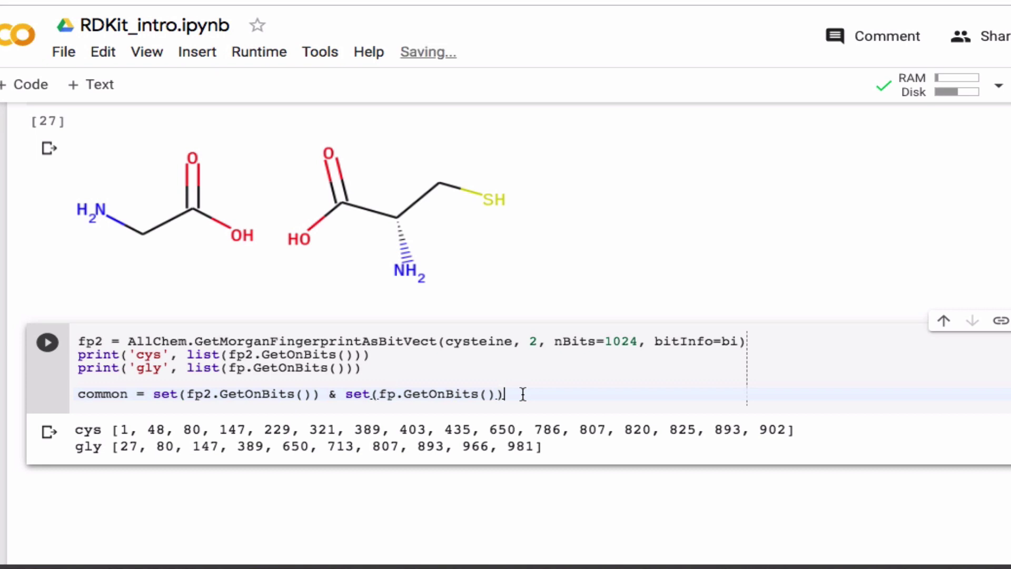
Step: Add print(common) and run it, printing {389, 807, 650, 80, 147, 893}
key(Return)
text(print()
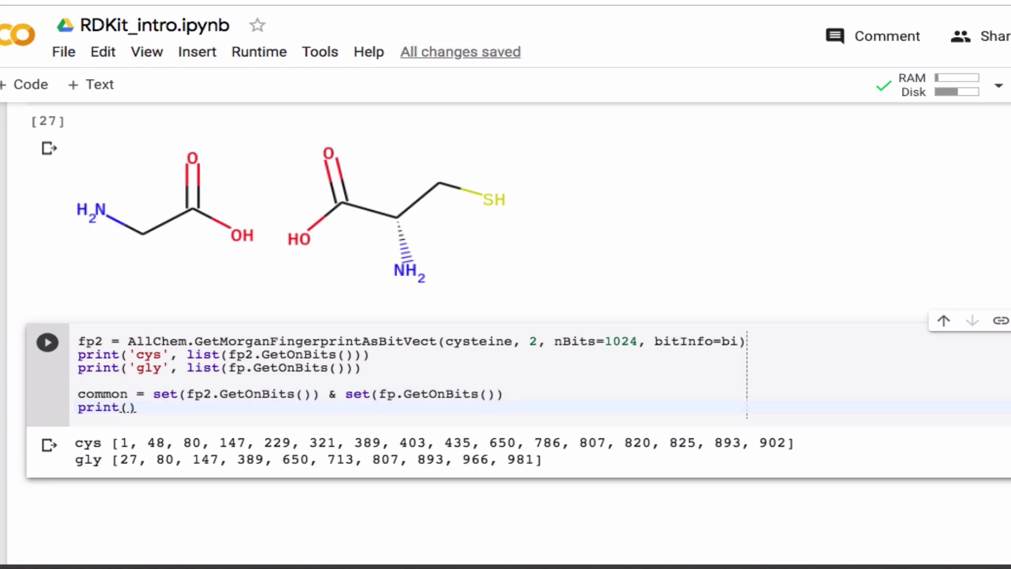
text(common)
key(ctrl+Return)
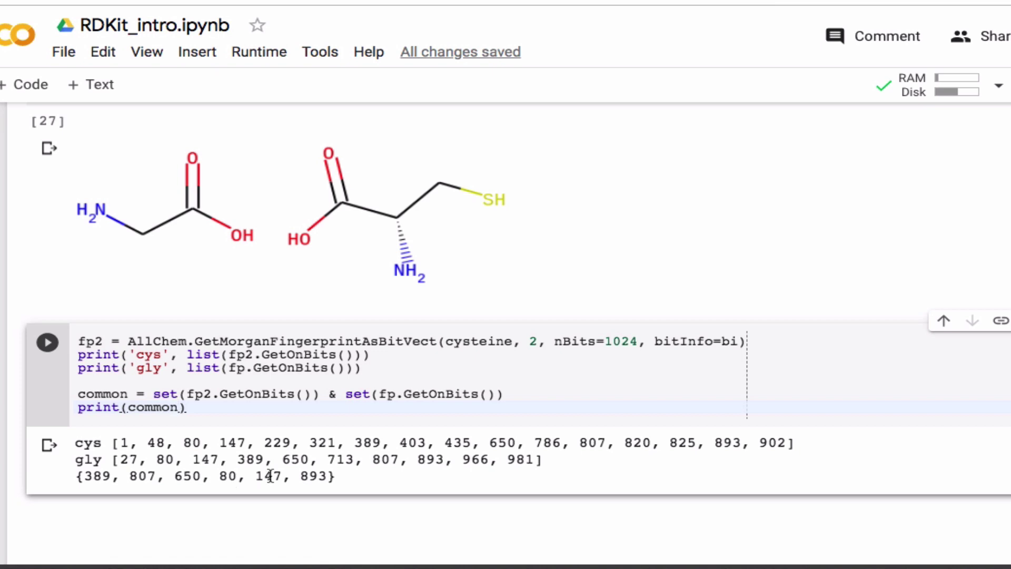
click(192, 408)
mouse_move(509, 391)
mouse_down()
mouse_move(256, 409)
mouse_move(79, 394)
mouse_up()
key(ctrl+c)
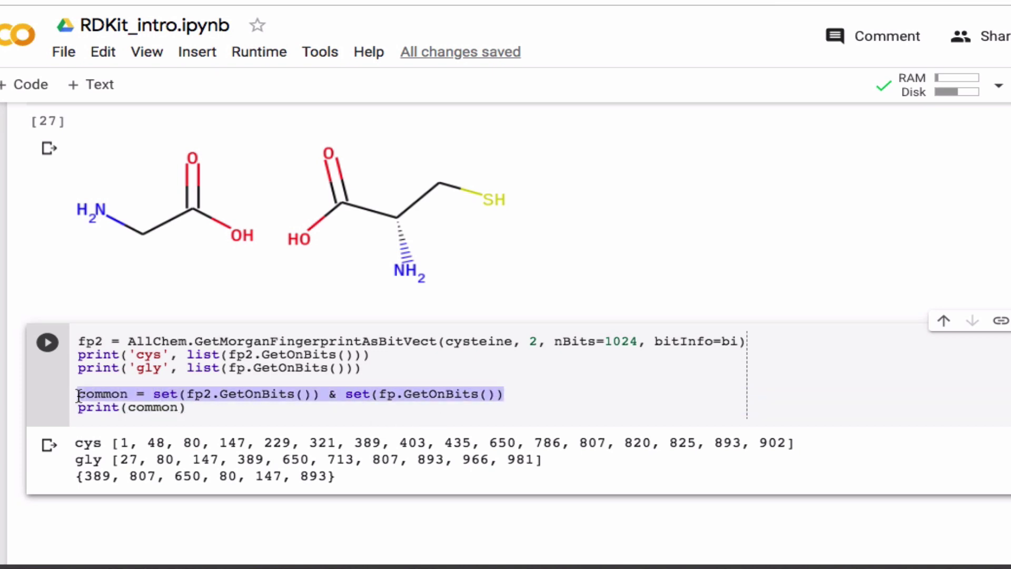
Step: Turn a copy of the common line into a combined line and print it, showing bits 1…893
click(510, 394)
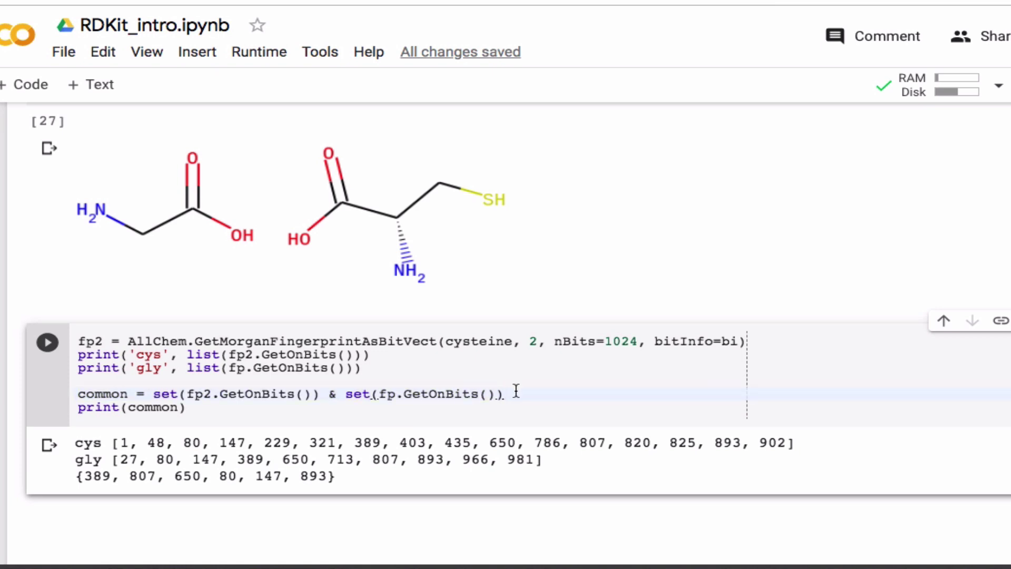
key(Return)
key(ctrl+v)
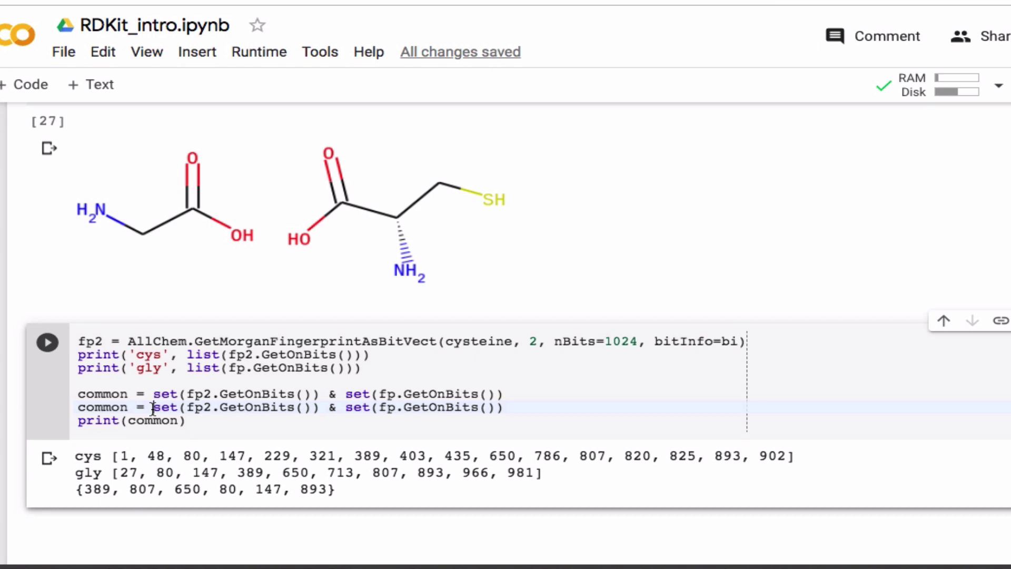
double_click(103, 407)
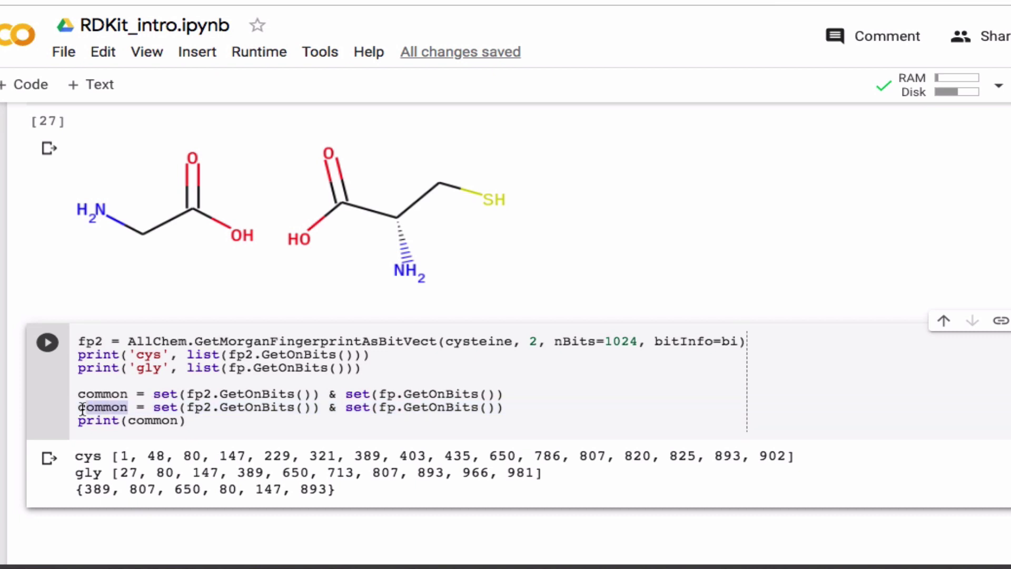
text(combined)
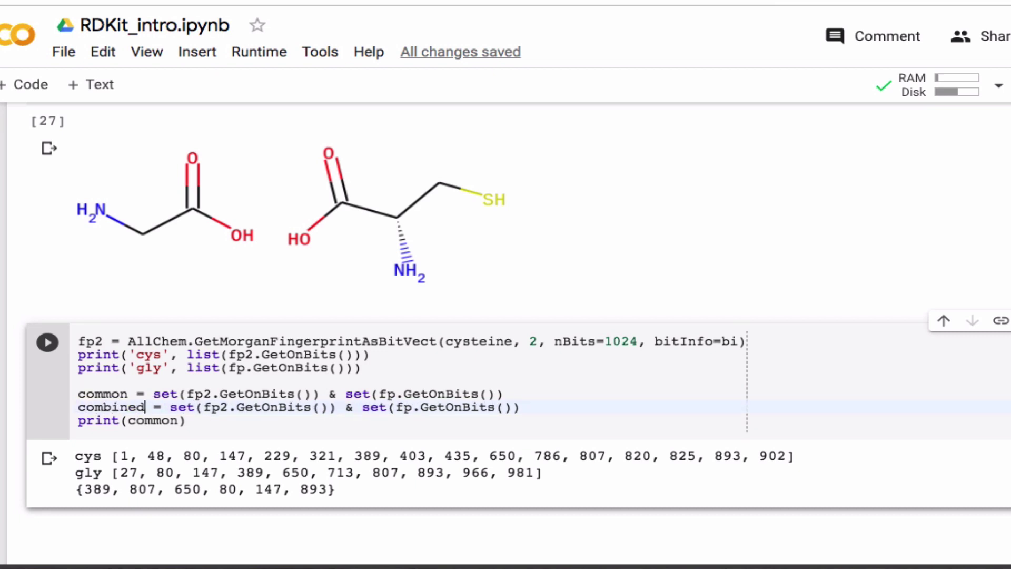
click(356, 407)
key(BackSpace)
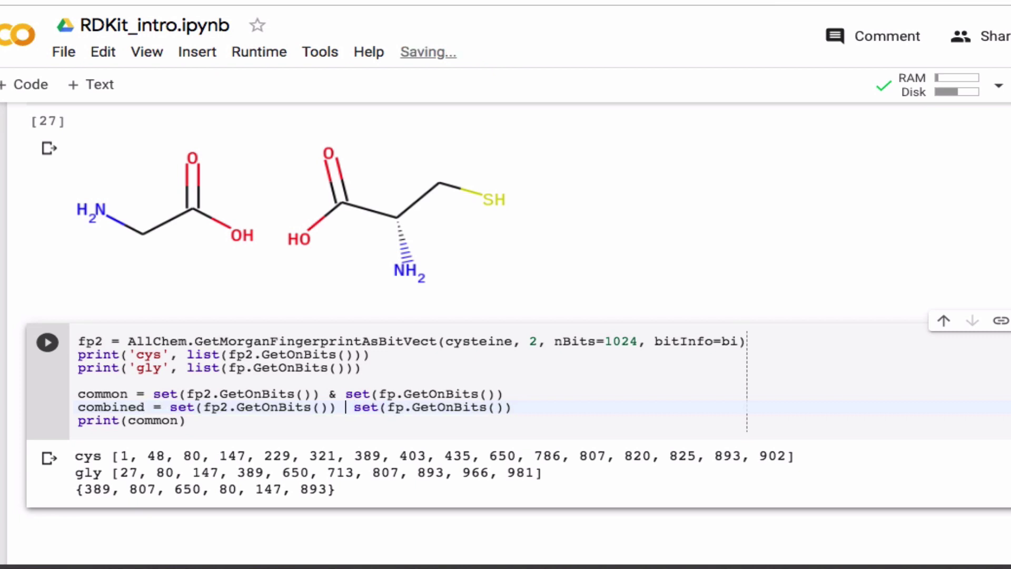
text(|)
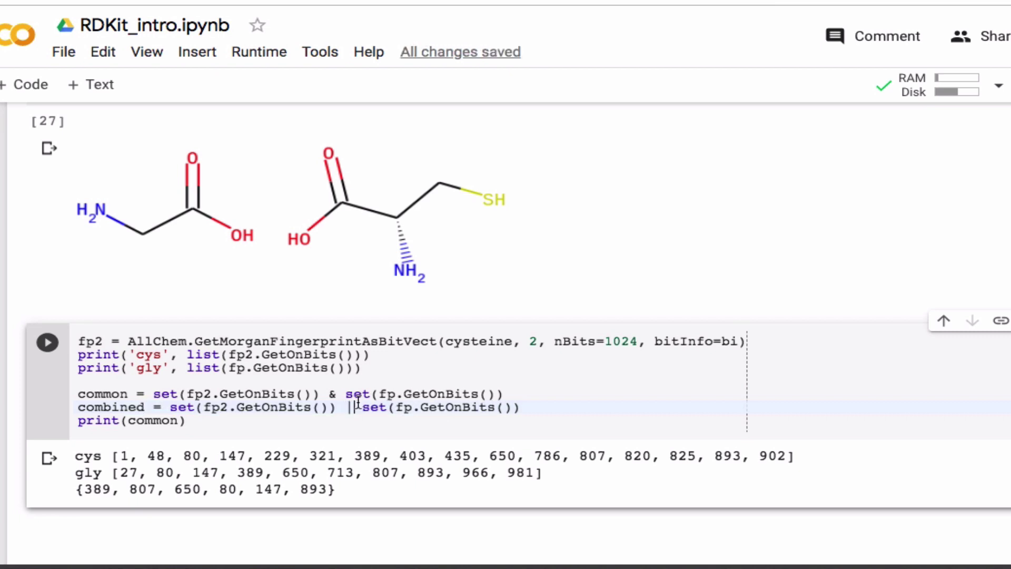
click(189, 421)
key(Return)
text(print)
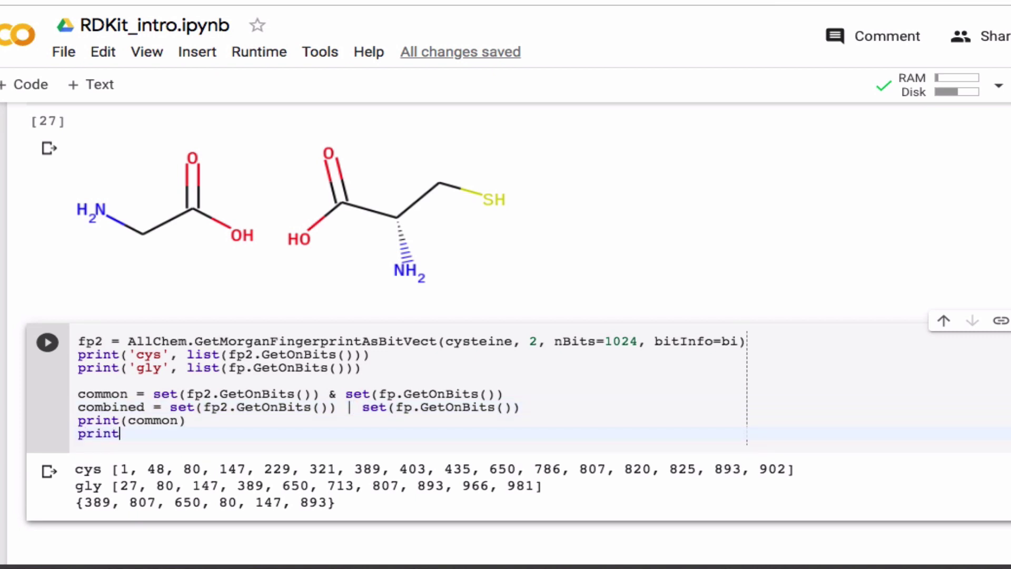
text((combined)
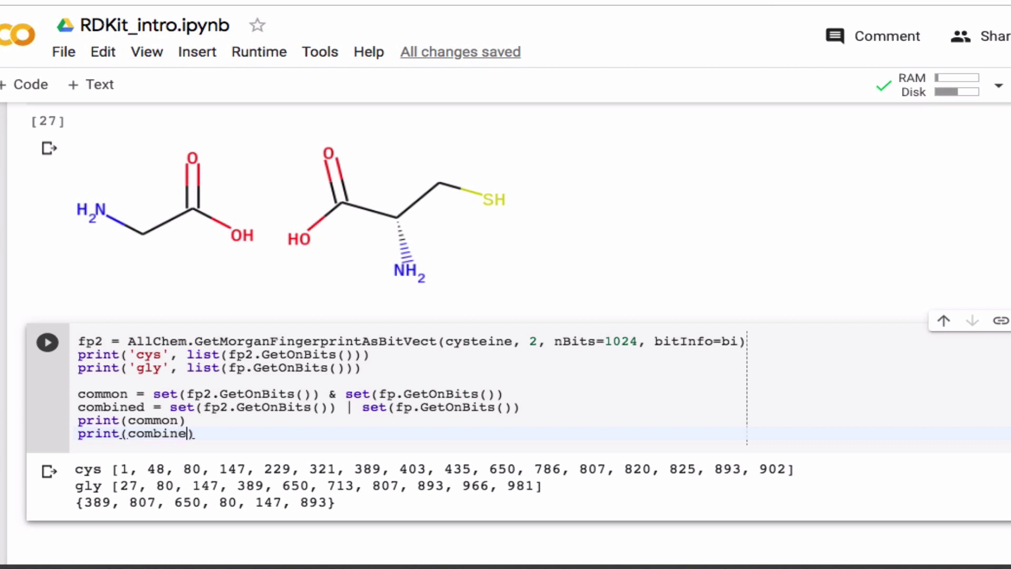
text())
key(ctrl+Return)
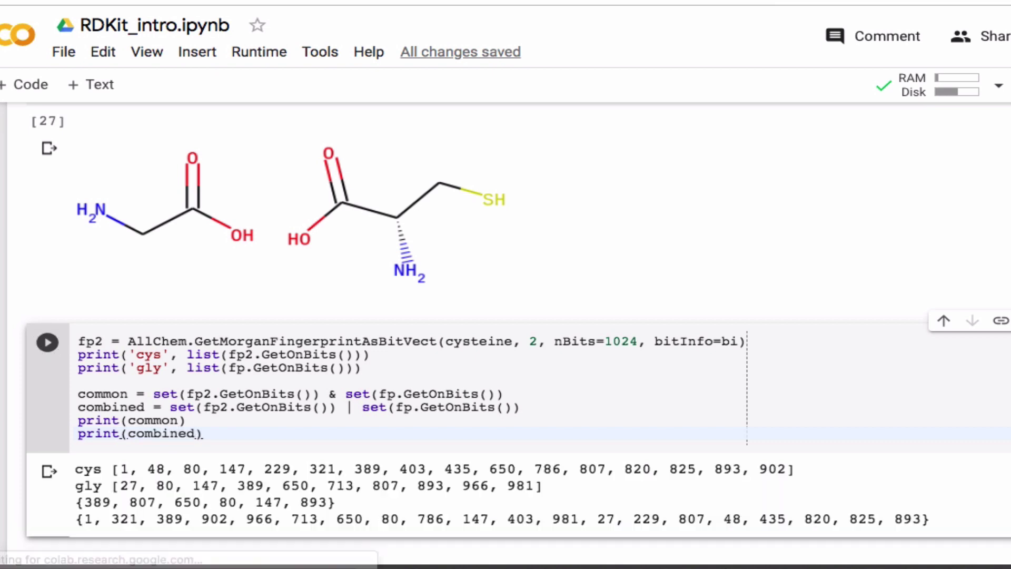
scroll(198, 419, down, 1)
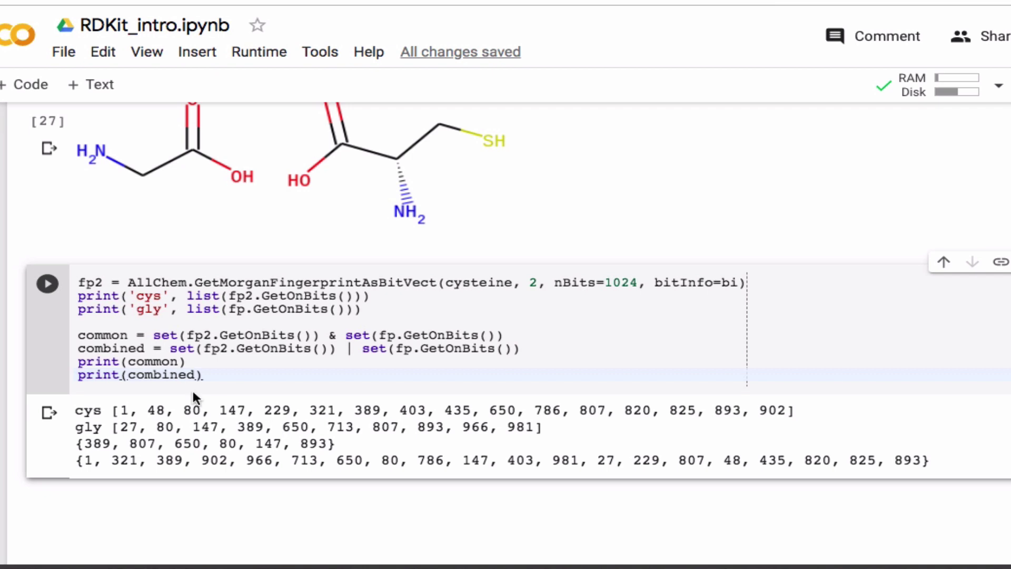
Step: Print len(common)/len(combined), moving combined into the denominator, giving 0.3
key(Return)
text(print)
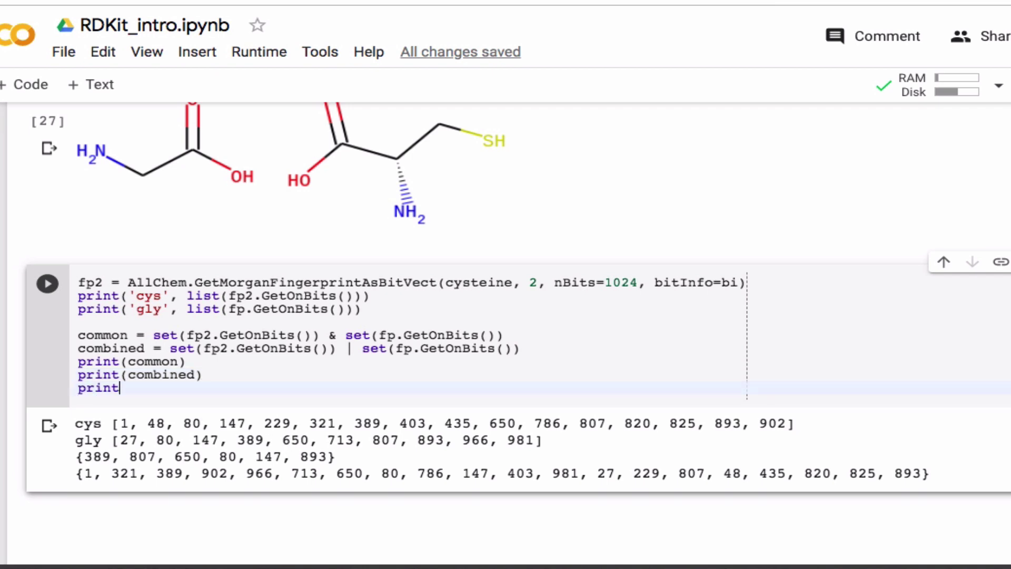
text((len()
text(v)
key(BackSpace)
text(combin)
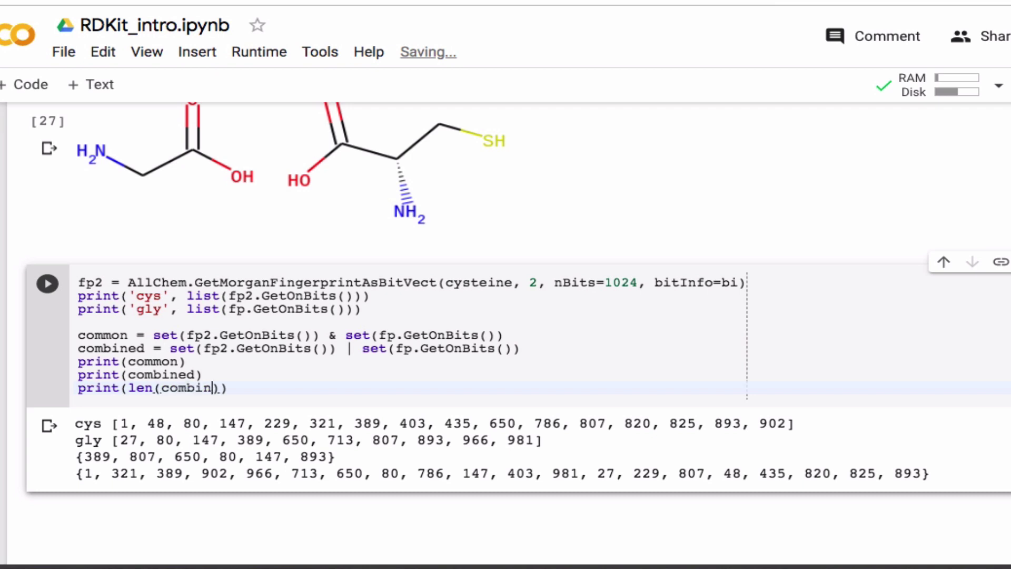
text(ed)
key(Right)
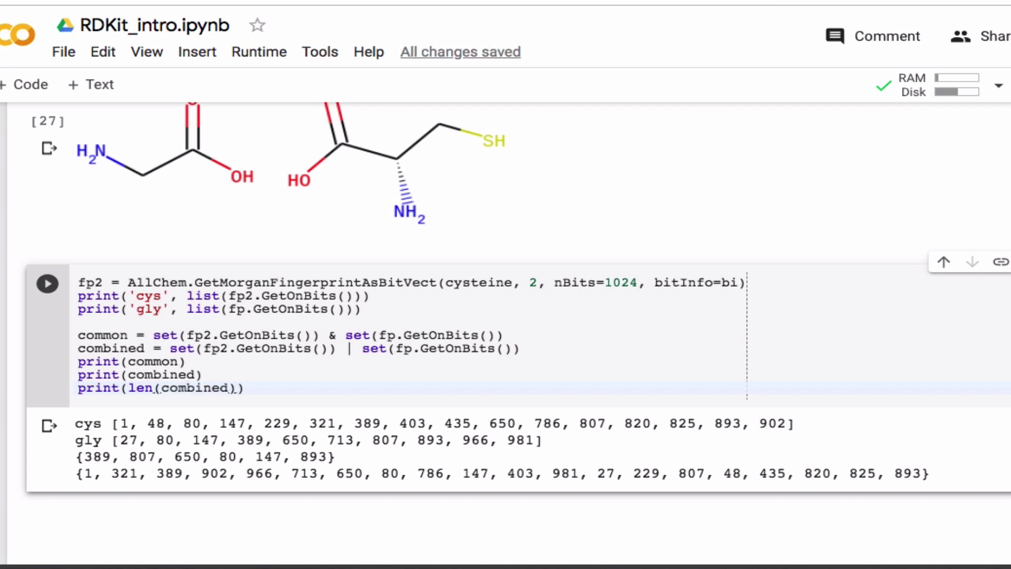
text(/len)
text(()
drag(162, 388, 231, 388)
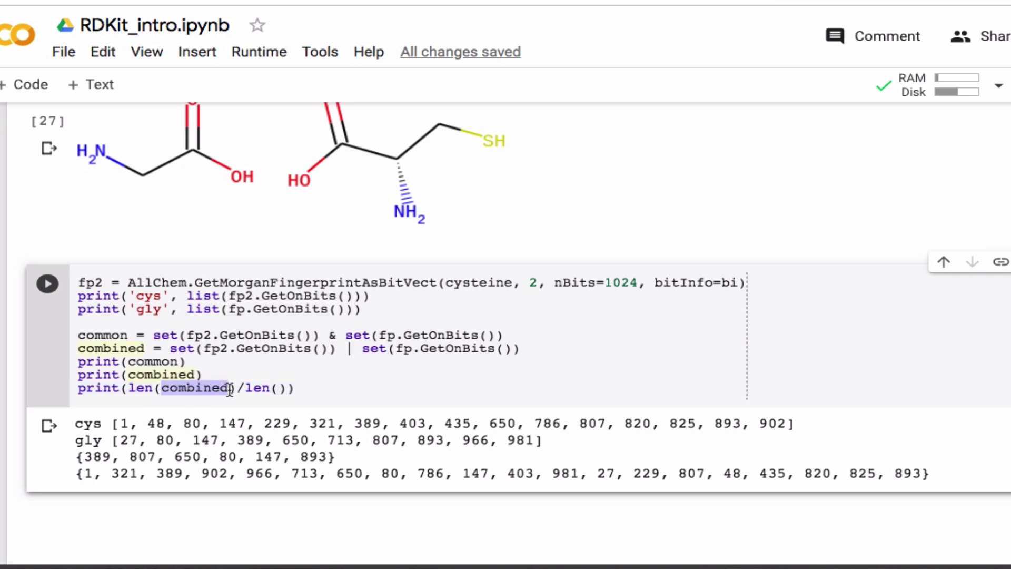
key(ctrl+x)
click(212, 388)
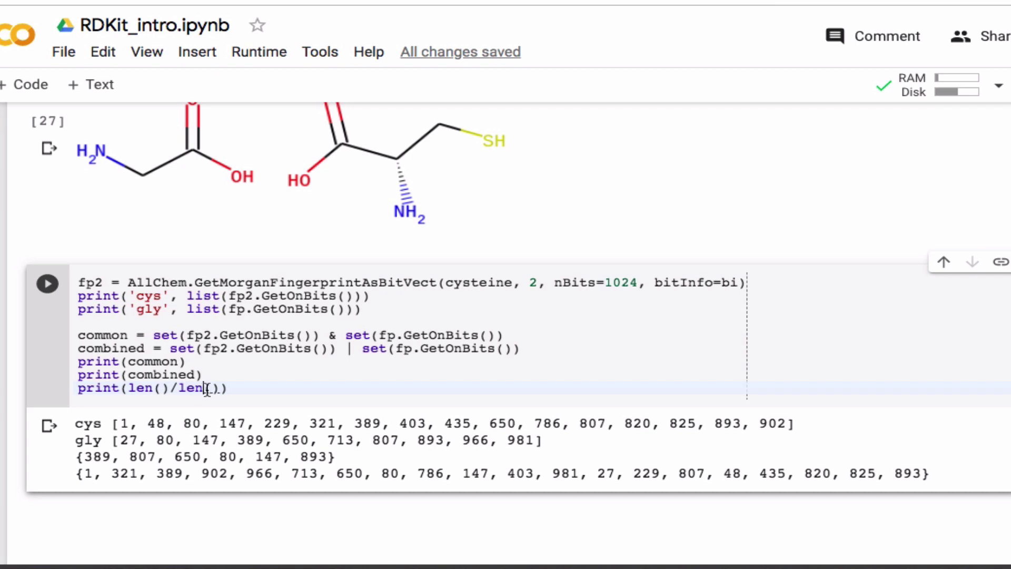
key(ctrl+v)
click(161, 388)
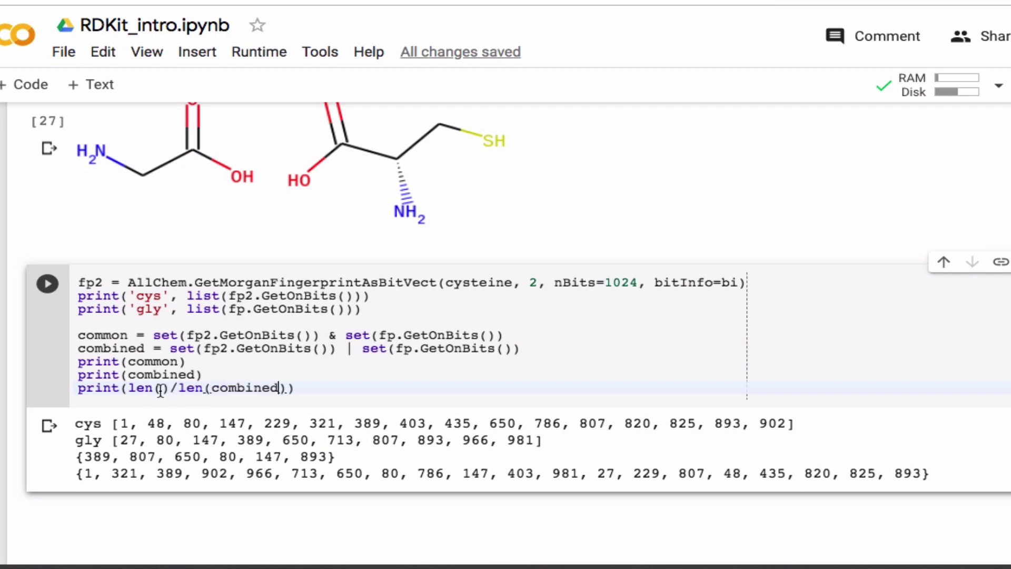
text(comm)
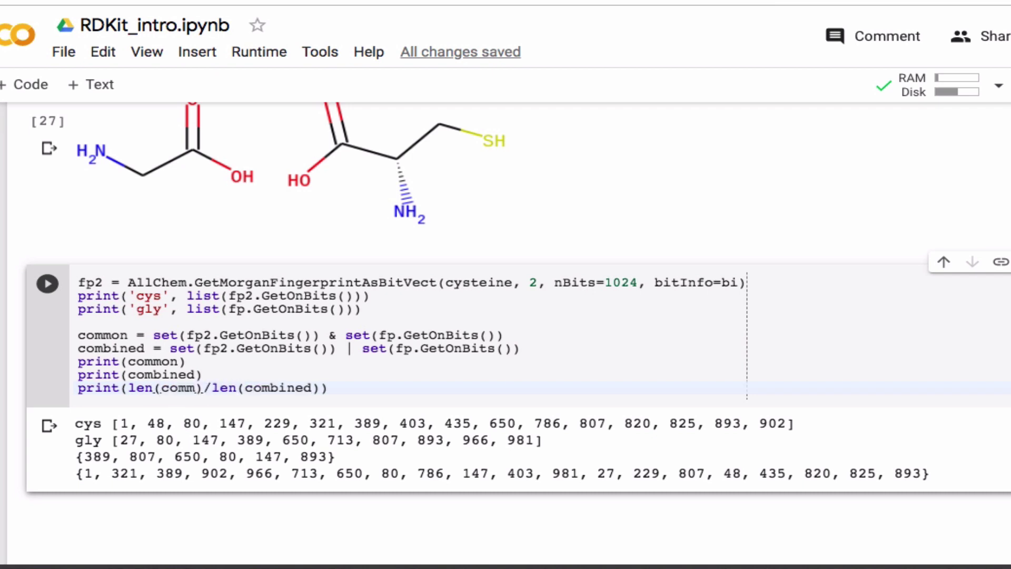
text(on)
key(shift+Return)
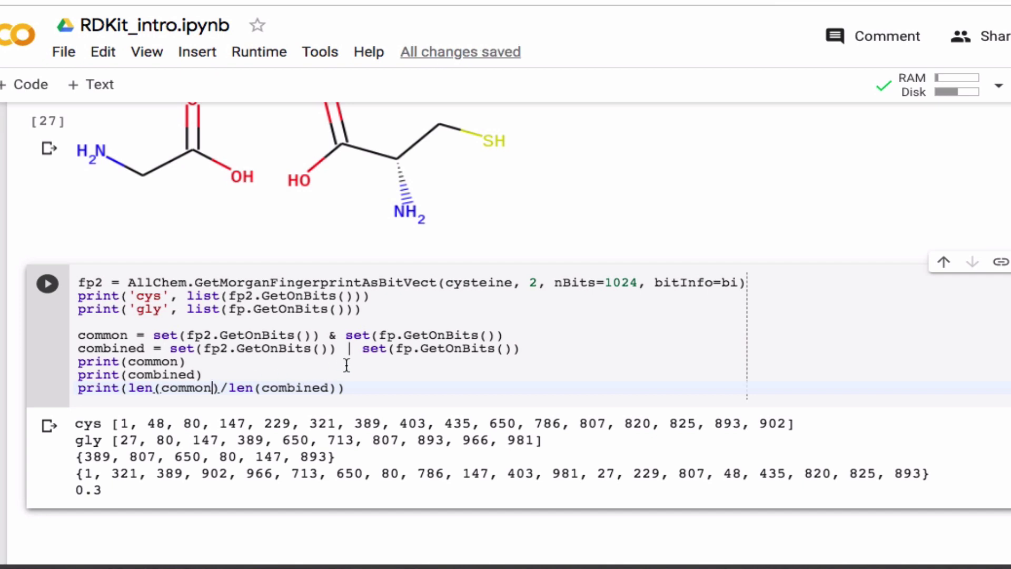
click(348, 387)
Step: Add print(DataStructs.TanimotoSimilarity(fp, fp2)) and run the cell
key(Return)
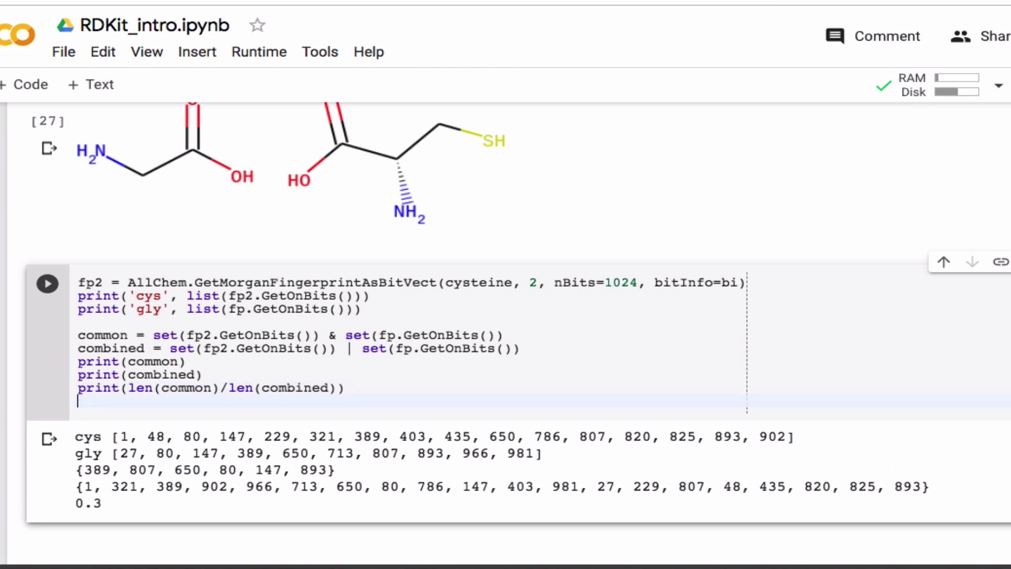
text(print()
text(D)
text(ataStr)
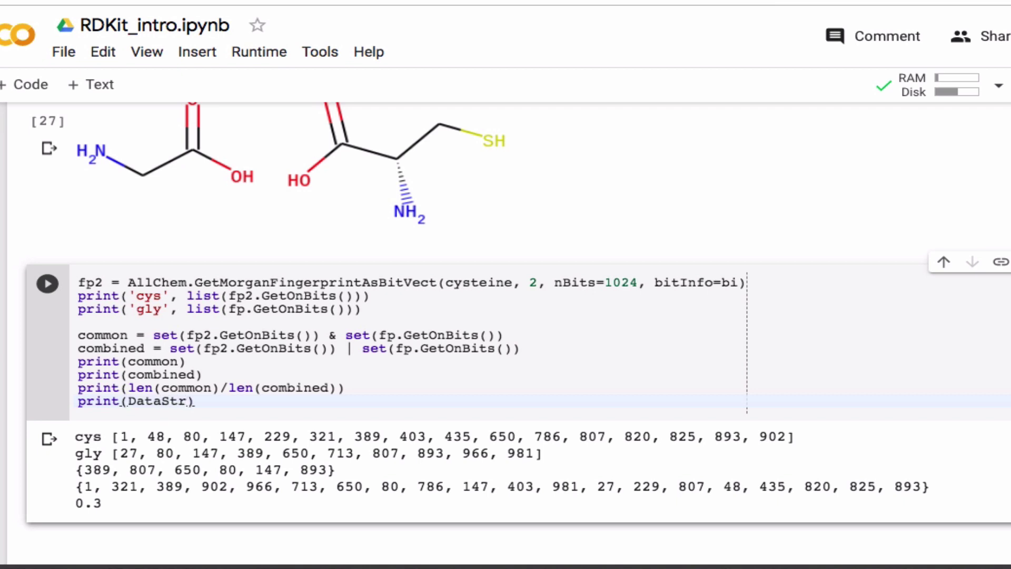
text(uc)
text(ts)
text(.Tanimo)
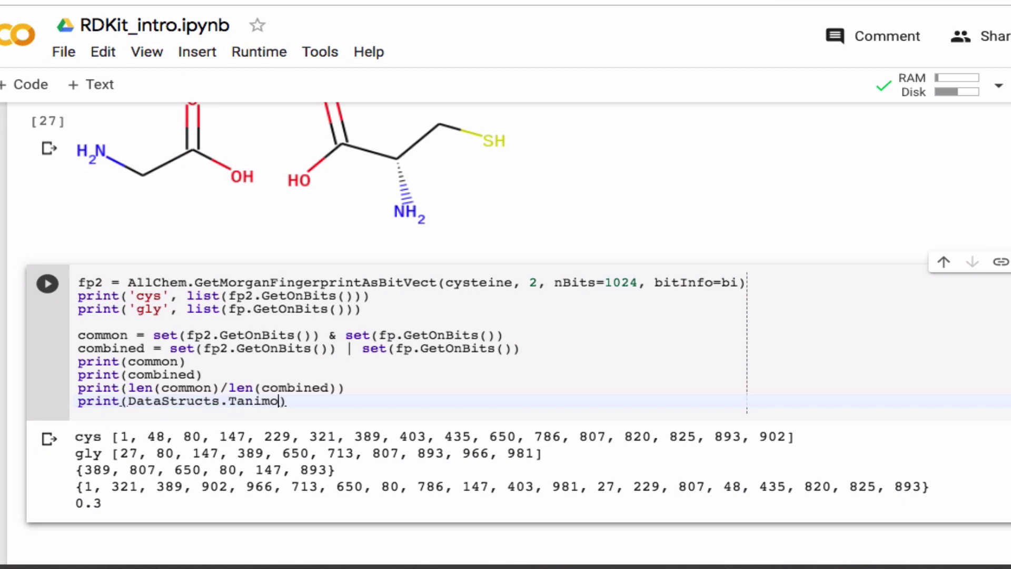
text(no)
key(BackSpace)
key(BackSpace)
text(toSmi)
key(BackSpace)
key(BackSpace)
text(imila)
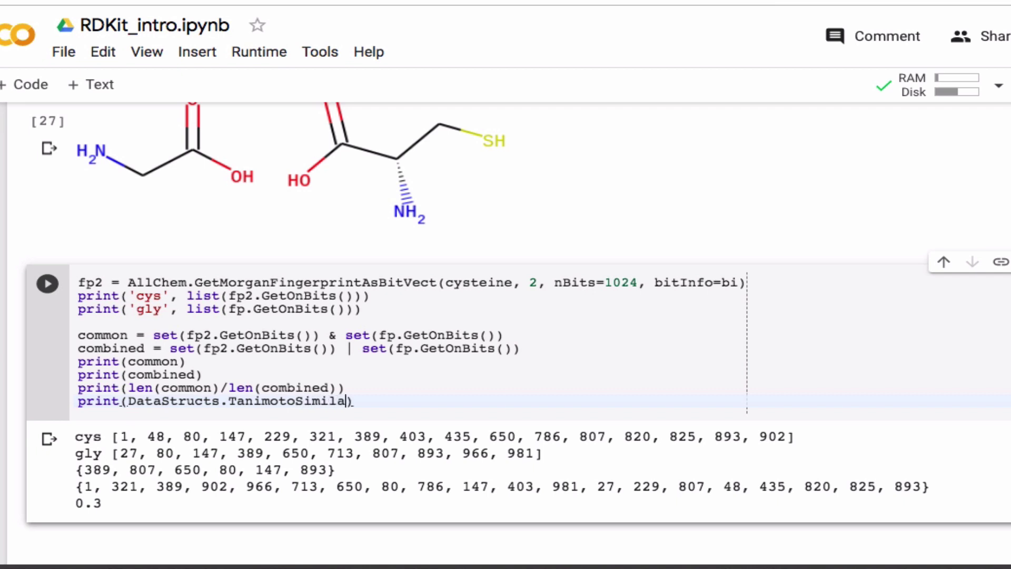
text(roty()
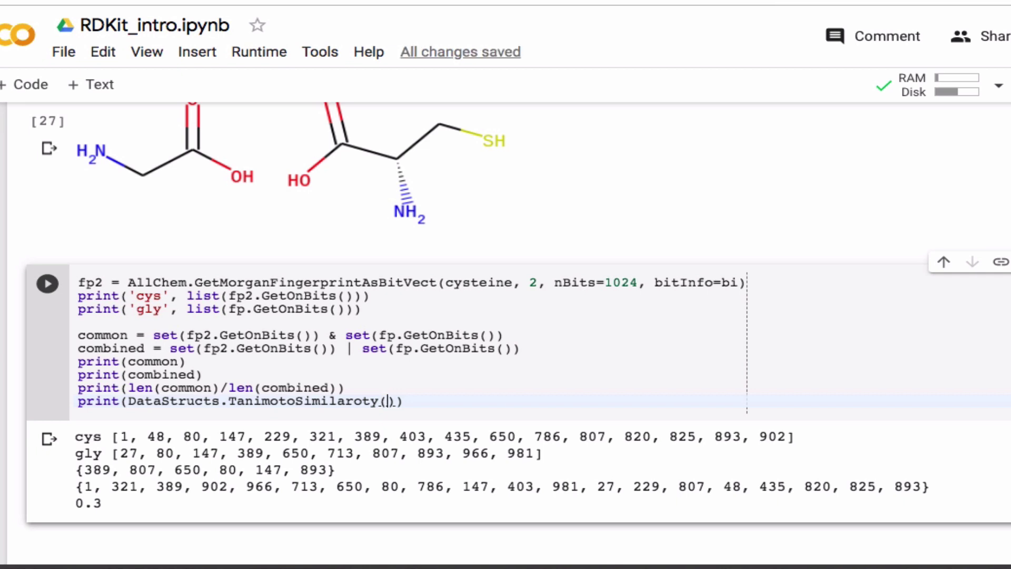
text(fp, fp2)
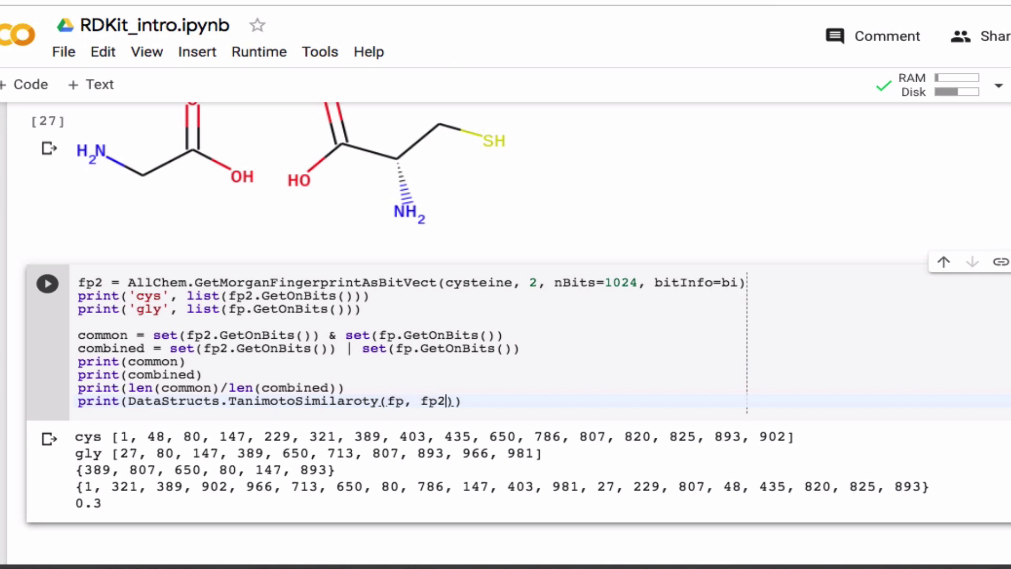
key(shift+Return)
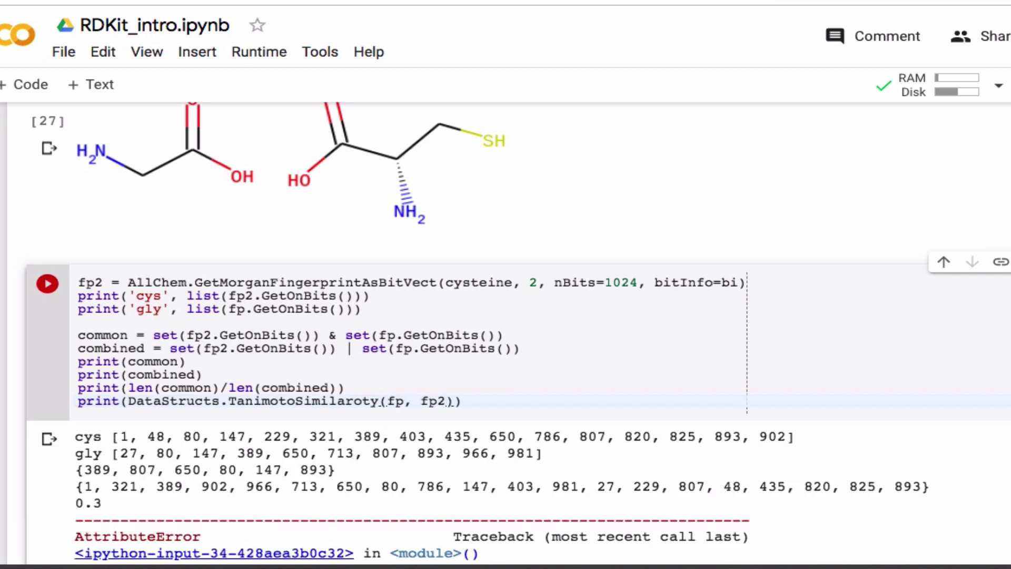
Step: Fix the 'Similaroty' typo, rerun to confirm 0.3, and save the notebook
right_click(344, 389)
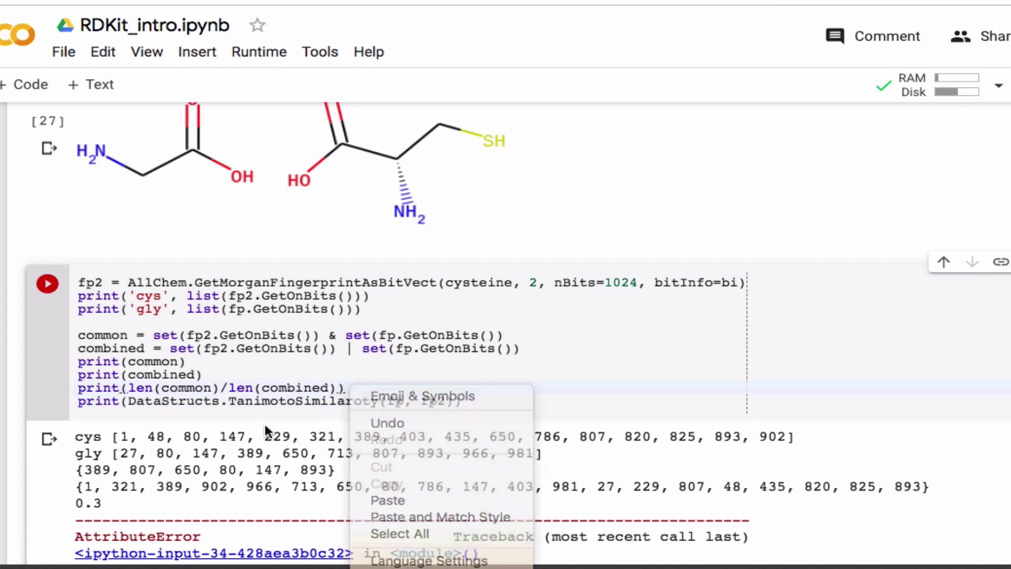
click(360, 400)
key(BackSpace)
text(i)
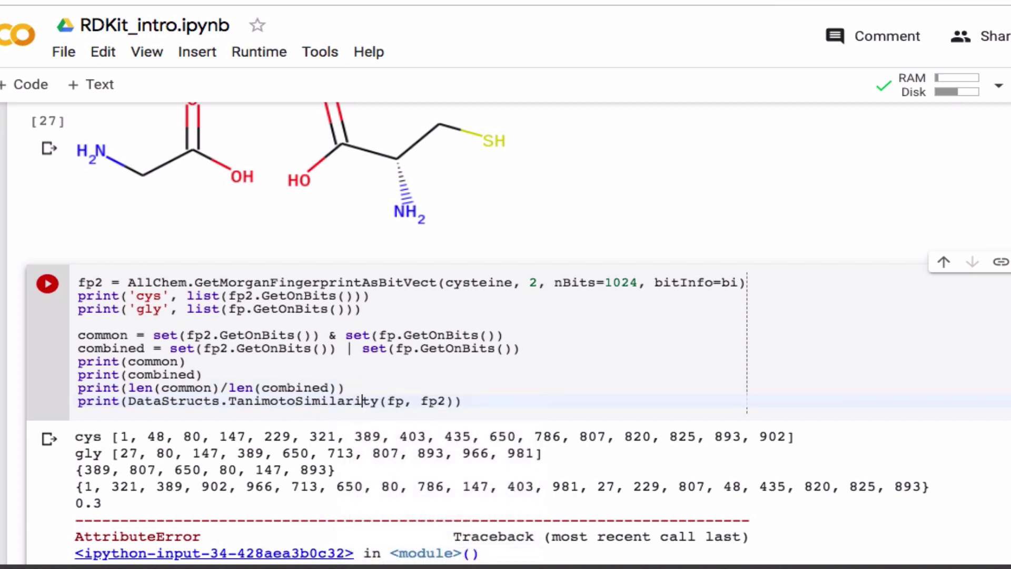
key(shift+Return)
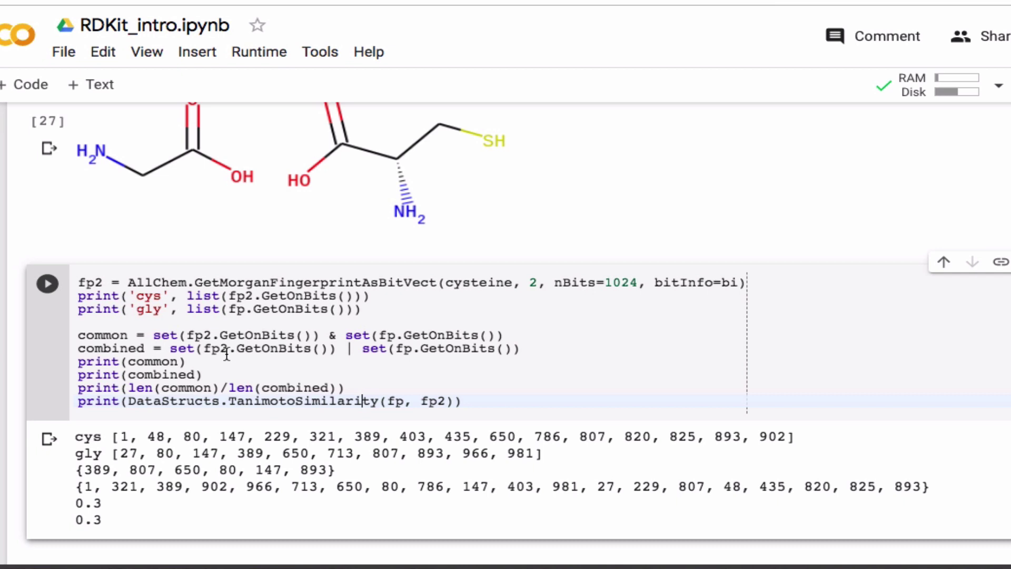
key(ctrl+s)
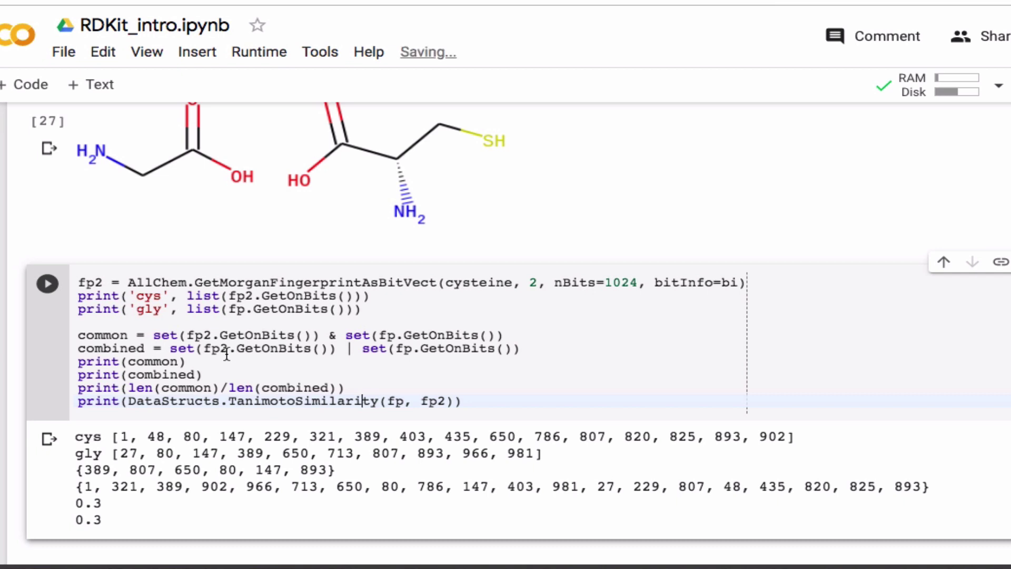